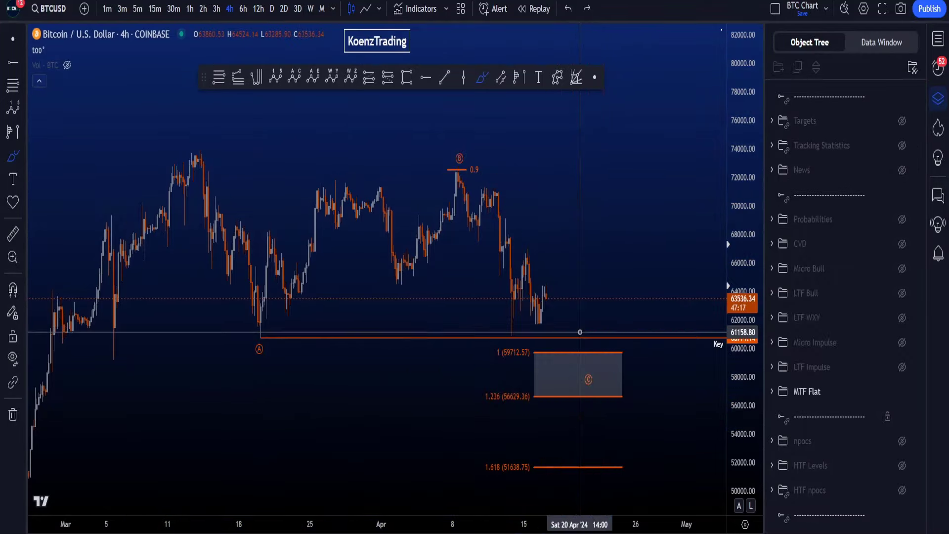
Step: Brush a stroke from the mid-March high to wave B and circle the 1–1.236 target levels, undoing the marks
{"action": "mouse_move", "coordinate": [185, 156]}
{"action": "left_mouse_down"}
{"action": "mouse_move", "coordinate": [228, 220]}
{"action": "mouse_move", "coordinate": [248, 319]}
{"action": "mouse_move", "coordinate": [386, 270]}
{"action": "mouse_move", "coordinate": [464, 183]}
{"action": "left_mouse_up"}
{"action": "mouse_move", "coordinate": [541, 263]}
{"action": "left_mouse_down"}
{"action": "mouse_move", "coordinate": [586, 372]}
{"action": "mouse_move", "coordinate": [474, 361]}
{"action": "mouse_move", "coordinate": [553, 389]}
{"action": "left_mouse_up"}
{"action": "key", "text": "ctrl+z"}
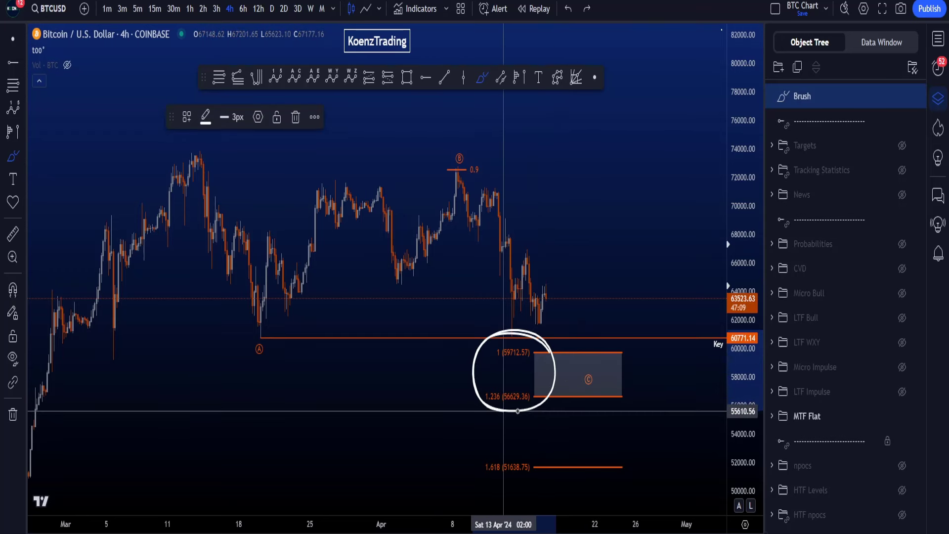
{"action": "key", "text": "ctrl+z"}
{"action": "mouse_move", "coordinate": [511, 342]}
{"action": "left_mouse_down"}
{"action": "mouse_move", "coordinate": [485, 344]}
{"action": "mouse_move", "coordinate": [514, 401]}
{"action": "left_mouse_up"}
{"action": "key", "text": "ctrl+z"}
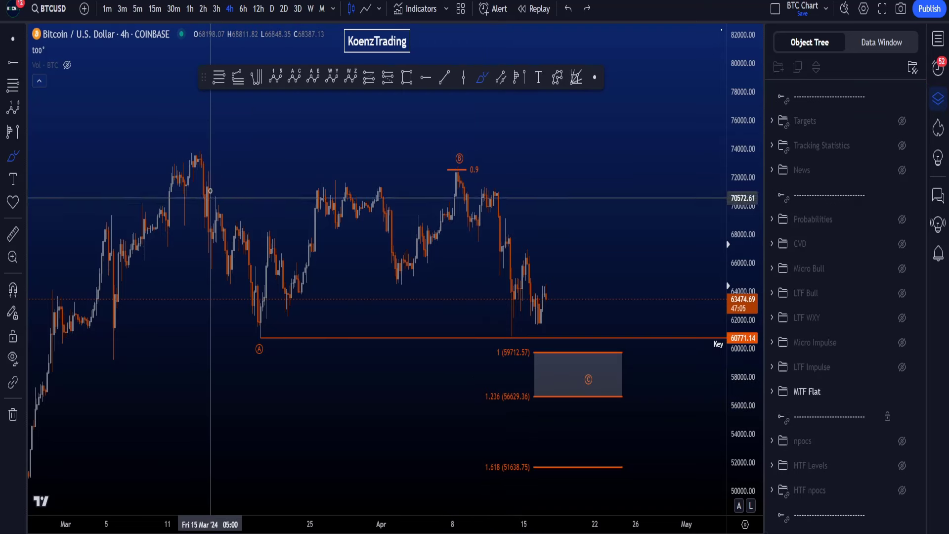
Step: Circle the mid-March high, trace across to wave B, and outline the 1–1.236 levels with the Brush, undoing the strokes
{"action": "left_click_drag", "start_coordinate": [210, 155], "coordinate": [202, 148]}
{"action": "mouse_move", "coordinate": [203, 195]}
{"action": "left_mouse_down"}
{"action": "mouse_move", "coordinate": [247, 325]}
{"action": "mouse_move", "coordinate": [373, 279]}
{"action": "mouse_move", "coordinate": [458, 149]}
{"action": "mouse_move", "coordinate": [466, 172]}
{"action": "left_mouse_up"}
{"action": "key", "text": "ctrl+z"}
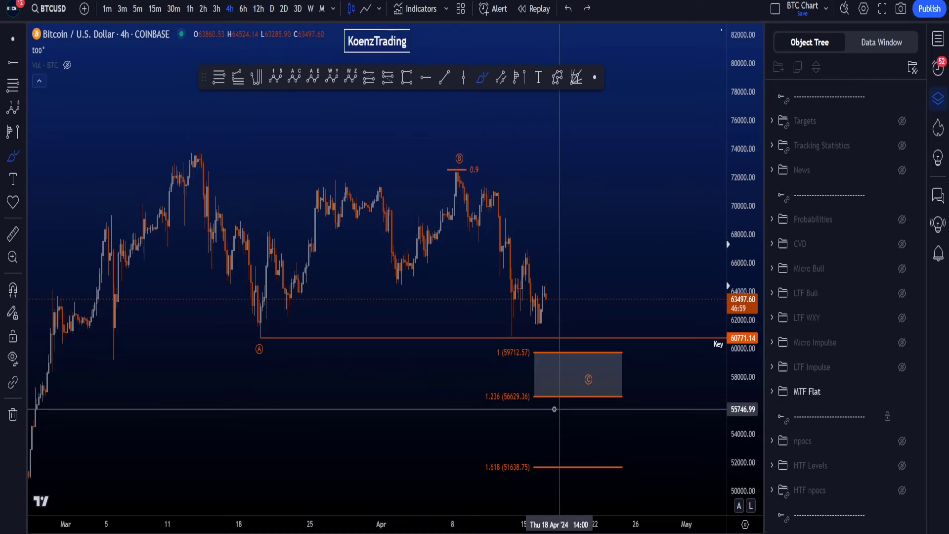
{"action": "mouse_move", "coordinate": [547, 423]}
{"action": "left_mouse_down"}
{"action": "mouse_move", "coordinate": [475, 371]}
{"action": "mouse_move", "coordinate": [530, 335]}
{"action": "left_mouse_up"}
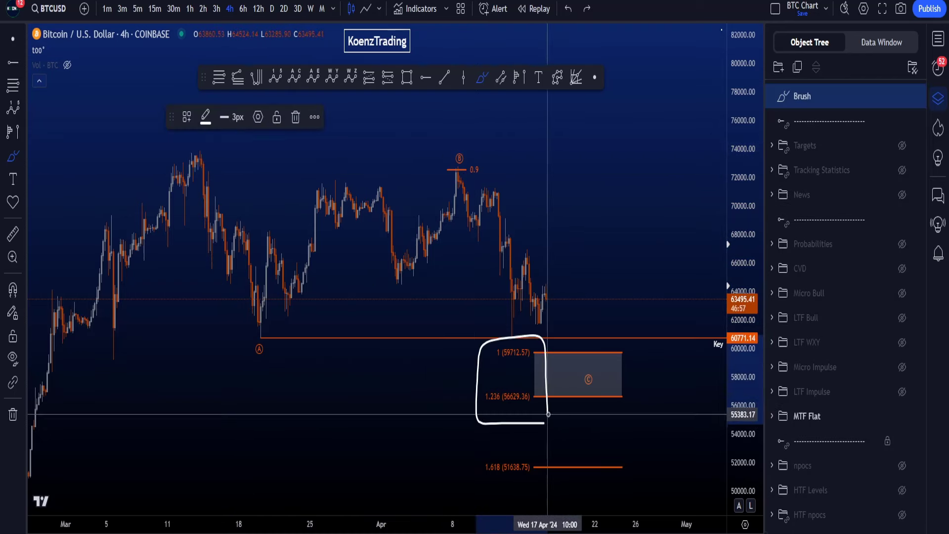
{"action": "left_click_drag", "start_coordinate": [501, 414], "coordinate": [562, 488]}
{"action": "key", "text": "ctrl+z"}
Step: Circle the 1.618 (51638.75) level with the Brush and undo the circle
{"action": "left_click", "coordinate": [4, 38]}
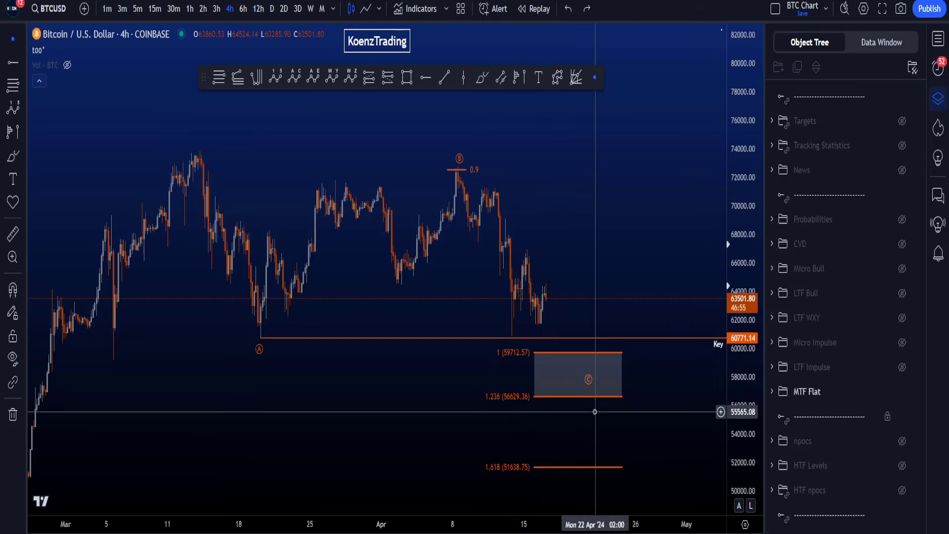
{"action": "left_click_drag", "start_coordinate": [575, 412], "coordinate": [552, 394]}
{"action": "mouse_move", "coordinate": [491, 430]}
{"action": "left_mouse_down"}
{"action": "mouse_move", "coordinate": [441, 443]}
{"action": "mouse_move", "coordinate": [509, 448]}
{"action": "mouse_move", "coordinate": [463, 419]}
{"action": "left_mouse_up"}
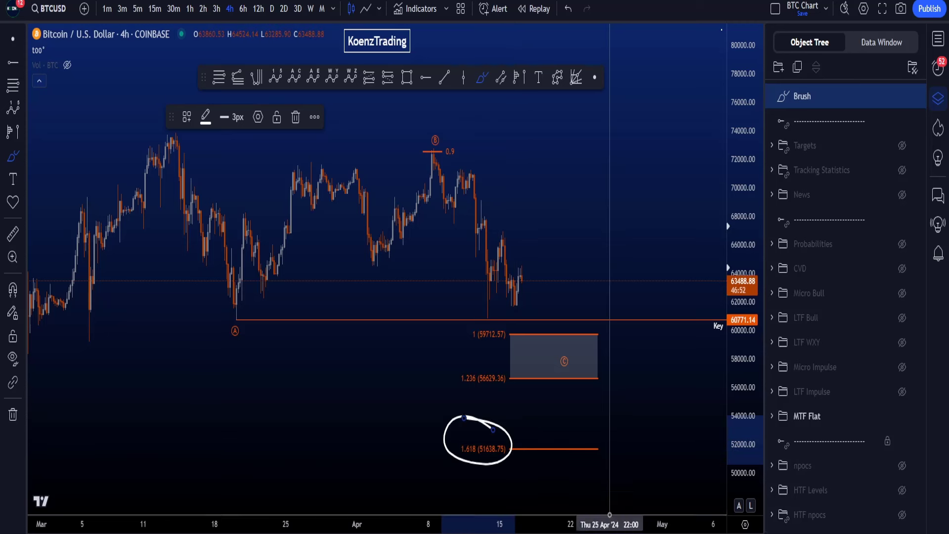
{"action": "key", "text": "ctrl+z"}
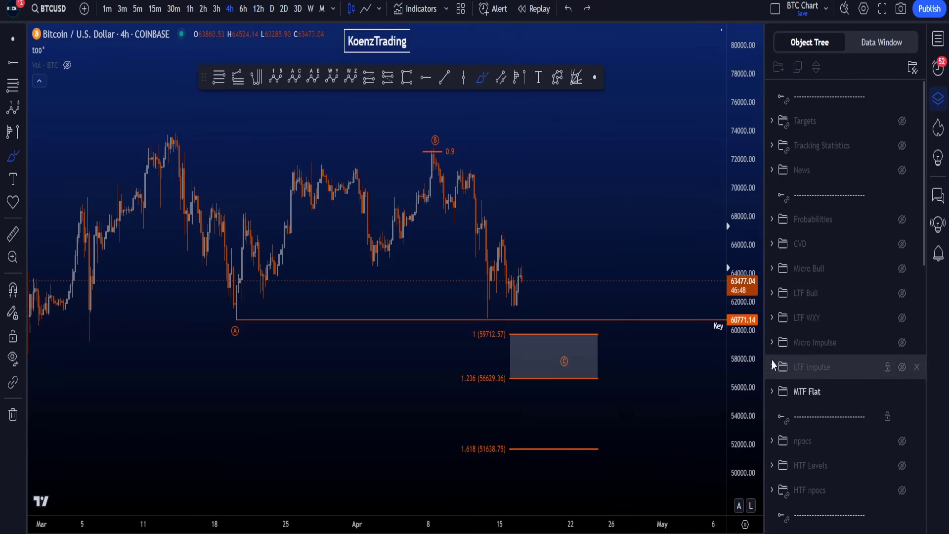
Step: Show the Weekly gap drawing group and switch the chart to the weekly timeframe
{"action": "scroll", "coordinate": [783, 459], "scroll_direction": "down", "scroll_amount": 5}
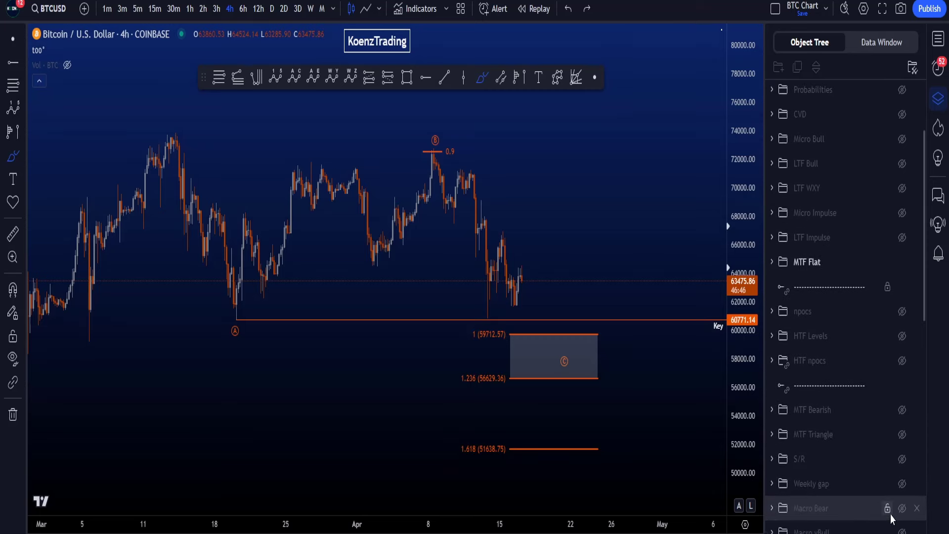
{"action": "left_click", "coordinate": [901, 484]}
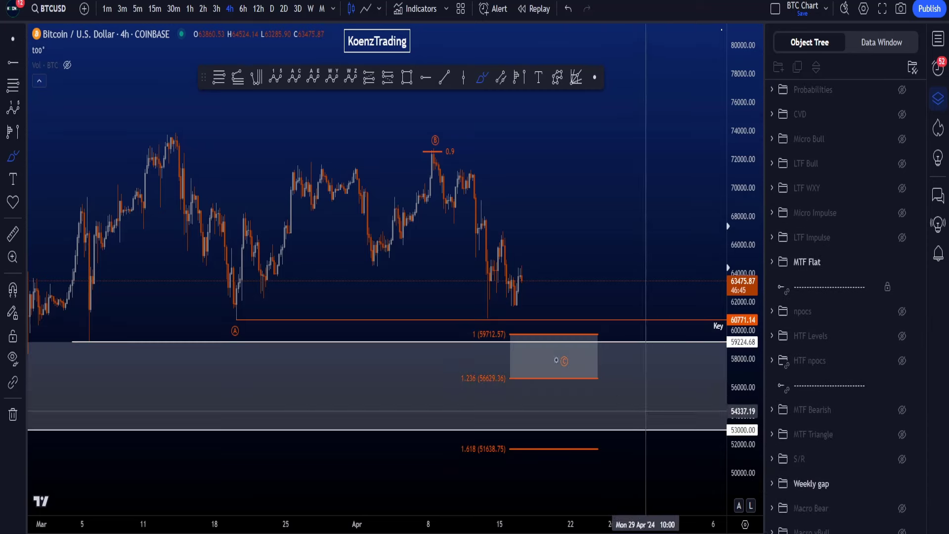
{"action": "left_click", "coordinate": [308, 15]}
{"action": "scroll", "coordinate": [551, 399], "scroll_direction": "up", "scroll_amount": 10}
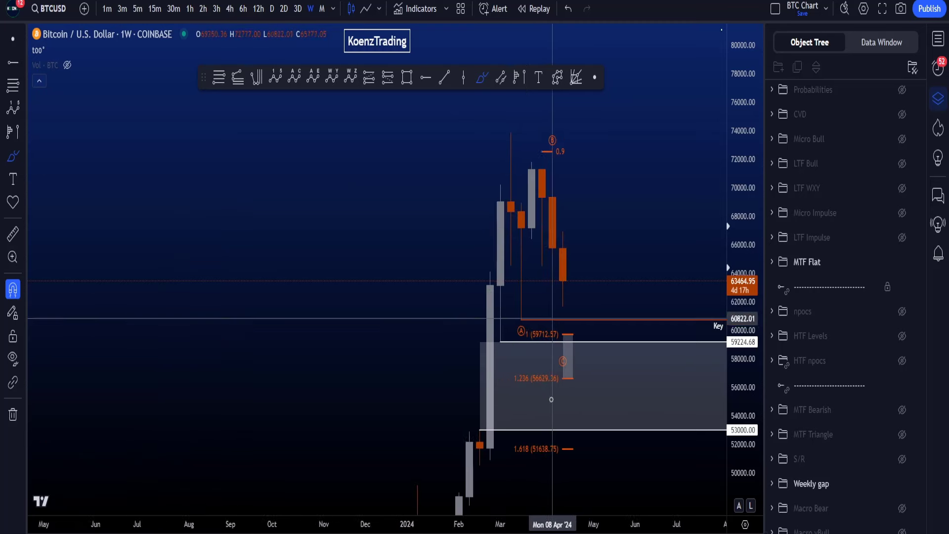
Step: Trace the 26 February weekly candle upward with the Brush and undo the strokes
{"action": "scroll", "coordinate": [552, 400], "scroll_direction": "up", "scroll_amount": 4}
{"action": "mouse_move", "coordinate": [461, 426]}
{"action": "left_mouse_down"}
{"action": "mouse_move", "coordinate": [431, 457]}
{"action": "mouse_move", "coordinate": [453, 424]}
{"action": "left_mouse_up"}
{"action": "key", "text": "ctrl+z"}
{"action": "key", "text": "ctrl+z"}
{"action": "left_click_drag", "start_coordinate": [460, 458], "coordinate": [459, 402]}
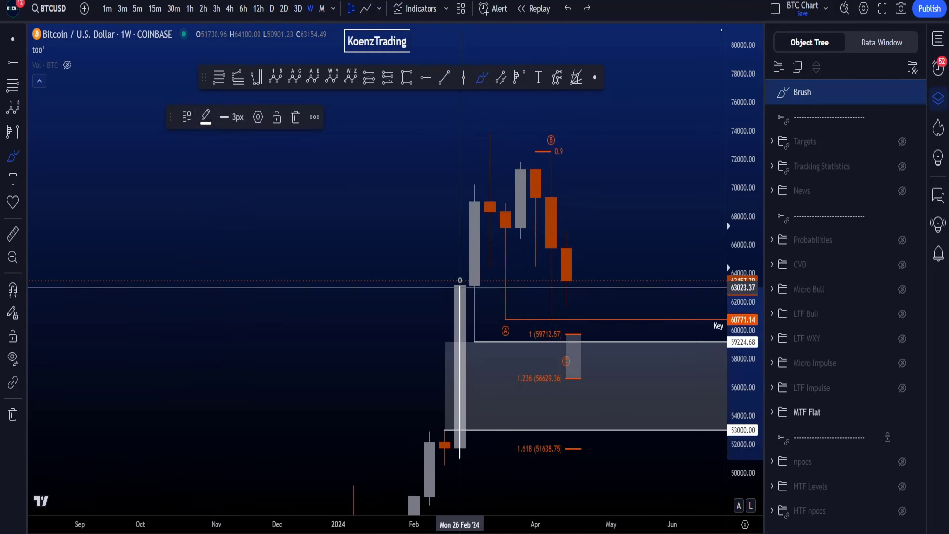
{"action": "key", "text": "ctrl+z"}
Step: Mark the 4 March weekly candle and outline the start of the weekly gap with the Brush, undoing each stroke
{"action": "mouse_move", "coordinate": [489, 316]}
{"action": "left_mouse_down"}
{"action": "mouse_move", "coordinate": [474, 304]}
{"action": "mouse_move", "coordinate": [447, 336]}
{"action": "mouse_move", "coordinate": [487, 356]}
{"action": "mouse_move", "coordinate": [489, 309]}
{"action": "left_mouse_up"}
{"action": "key", "text": "ctrl+z"}
{"action": "left_click_drag", "start_coordinate": [475, 340], "coordinate": [474, 231]}
{"action": "key", "text": "ctrl+z"}
{"action": "left_click_drag", "start_coordinate": [470, 339], "coordinate": [439, 440]}
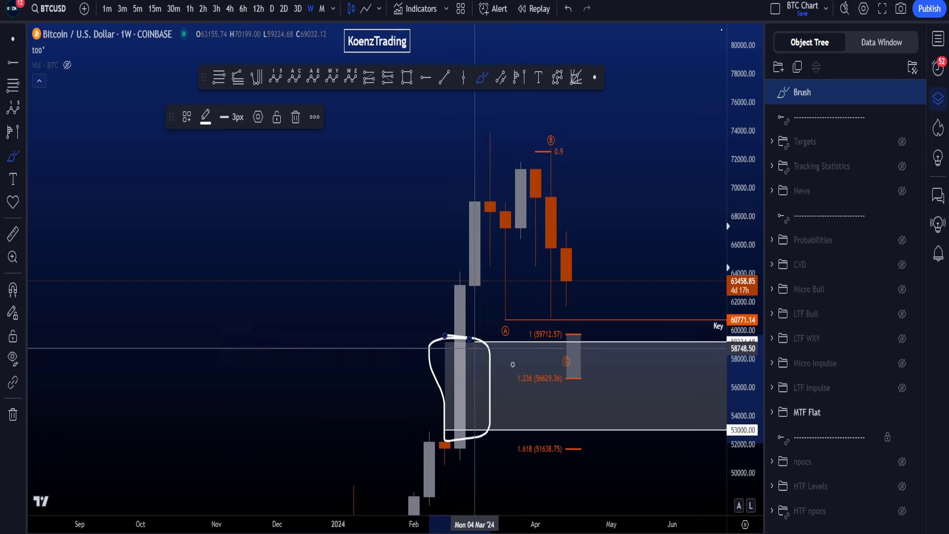
{"action": "key", "text": "ctrl+z"}
Step: Highlight the weekly gap's 59224.68 edge, scribble beneath it, and brush a path down toward 53000, undoing each mark
{"action": "scroll", "coordinate": [573, 381], "scroll_direction": "up", "scroll_amount": 3}
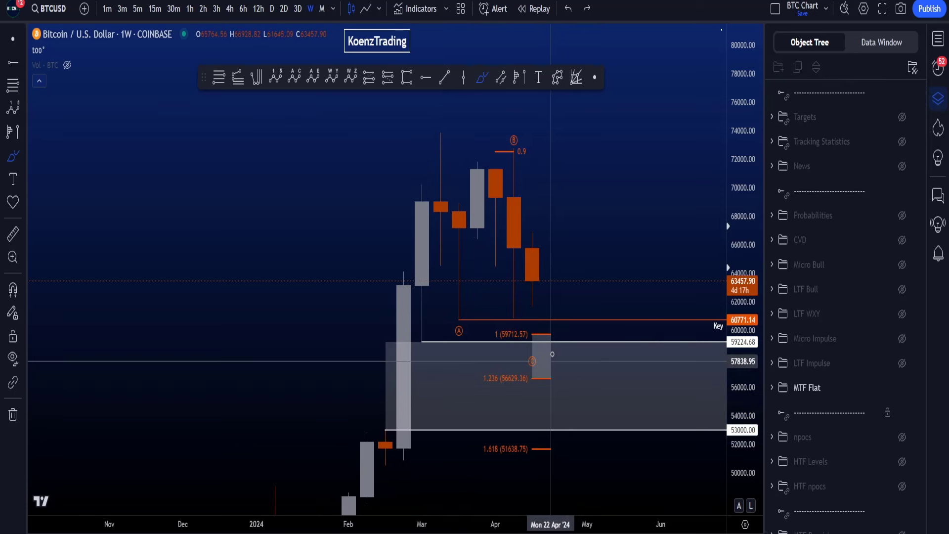
{"action": "left_click_drag", "start_coordinate": [559, 342], "coordinate": [565, 343]}
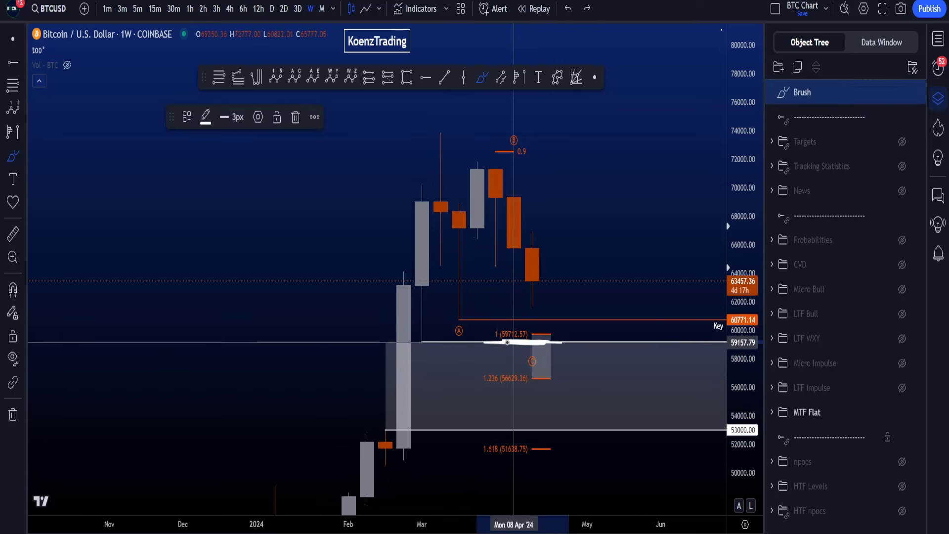
{"action": "key", "text": "ctrl+z"}
{"action": "mouse_move", "coordinate": [523, 343]}
{"action": "left_mouse_down"}
{"action": "mouse_move", "coordinate": [509, 347]}
{"action": "mouse_move", "coordinate": [534, 354]}
{"action": "left_mouse_up"}
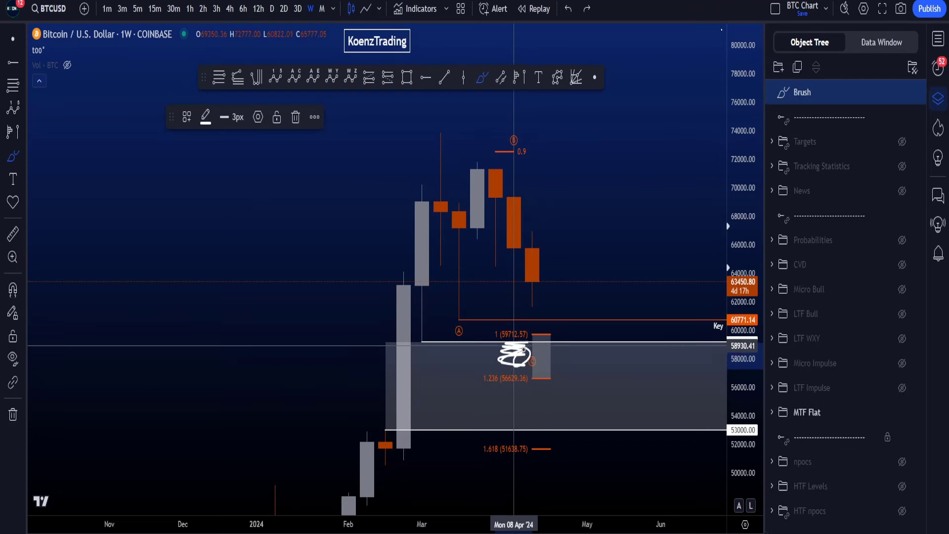
{"action": "key", "text": "ctrl+z"}
{"action": "left_click_drag", "start_coordinate": [513, 358], "coordinate": [549, 417]}
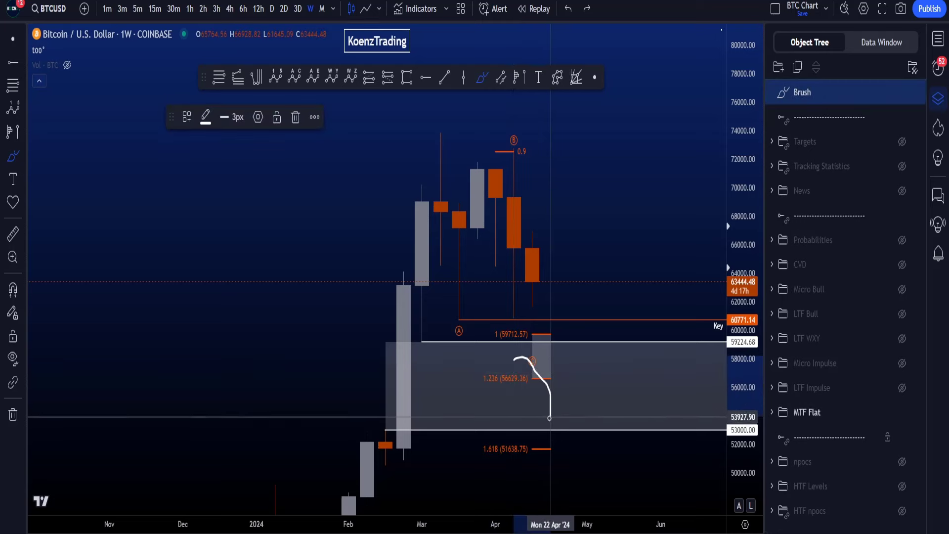
{"action": "key", "text": "ctrl+z"}
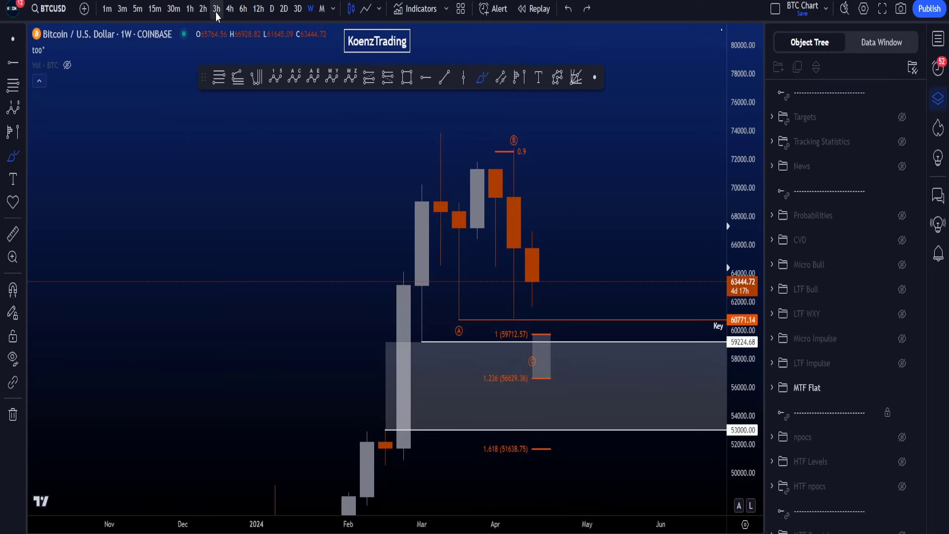
Step: Switch the chart back to the 4-hour timeframe
{"action": "left_click", "coordinate": [232, 14]}
{"action": "scroll", "coordinate": [682, 407], "scroll_direction": "down", "scroll_amount": 10}
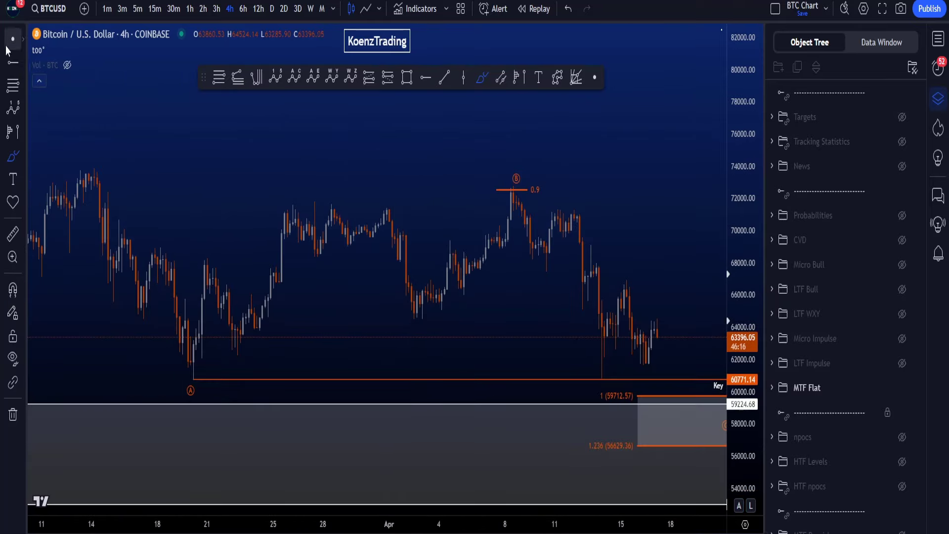
{"action": "scroll", "coordinate": [414, 221], "scroll_direction": "down", "scroll_amount": 4}
{"action": "left_click_drag", "start_coordinate": [645, 288], "coordinate": [590, 233]}
{"action": "left_click_drag", "start_coordinate": [733, 413], "coordinate": [733, 359]}
{"action": "left_click_drag", "start_coordinate": [651, 310], "coordinate": [642, 223]}
{"action": "left_click_drag", "start_coordinate": [737, 226], "coordinate": [768, 321]}
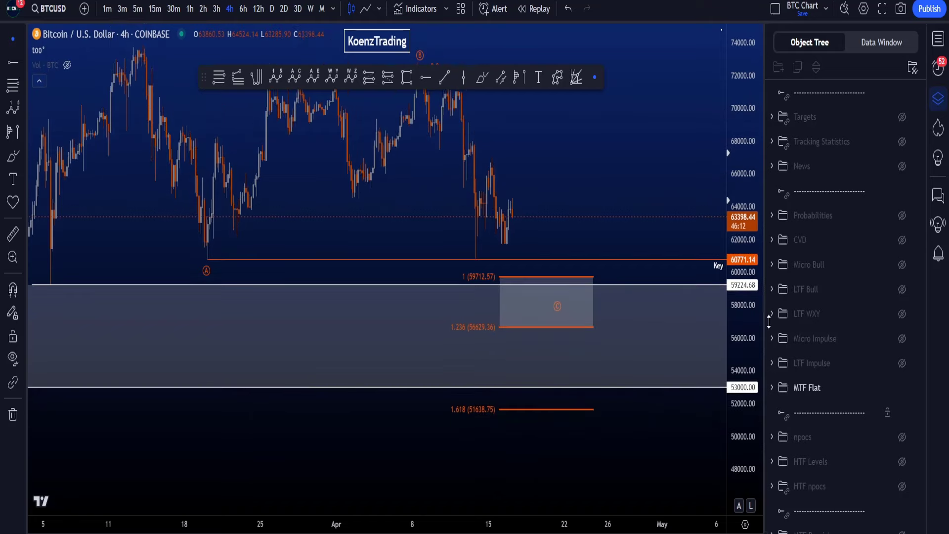
Step: Show the Targets group, select the teal zone at the 1.618 level, and hide the group again
{"action": "left_click", "coordinate": [900, 117]}
{"action": "left_click_drag", "start_coordinate": [546, 218], "coordinate": [546, 195]}
{"action": "scroll", "coordinate": [533, 339], "scroll_direction": "up", "scroll_amount": 2}
{"action": "left_click_drag", "start_coordinate": [626, 444], "coordinate": [607, 392]}
{"action": "left_click_drag", "start_coordinate": [735, 451], "coordinate": [735, 381]}
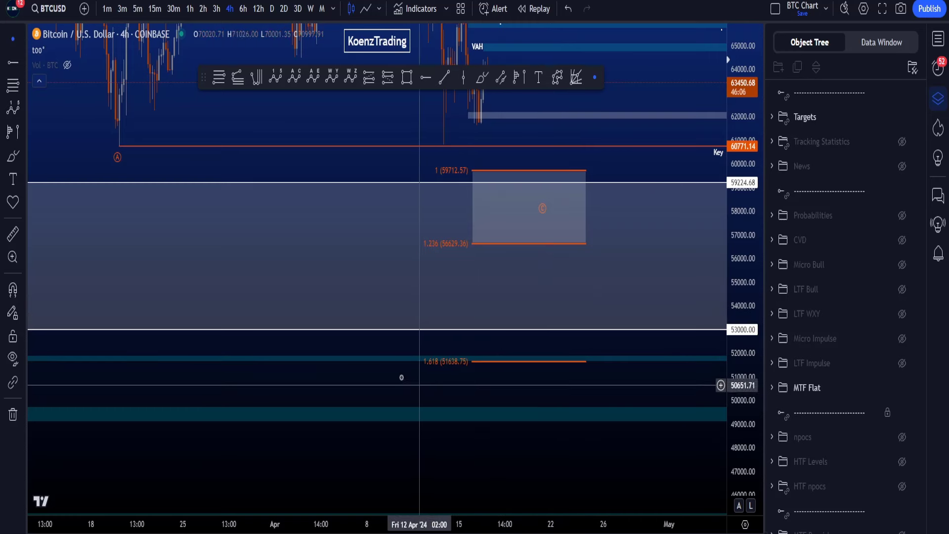
{"action": "left_click", "coordinate": [391, 359]}
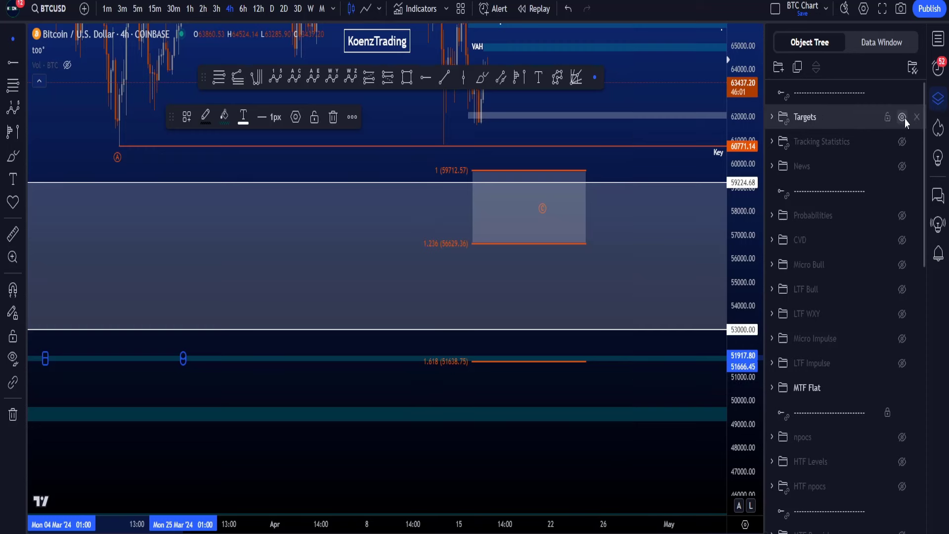
{"action": "left_click", "coordinate": [902, 117]}
Step: Hide the Weekly gap drawing group
{"action": "left_click_drag", "start_coordinate": [747, 338], "coordinate": [744, 400]}
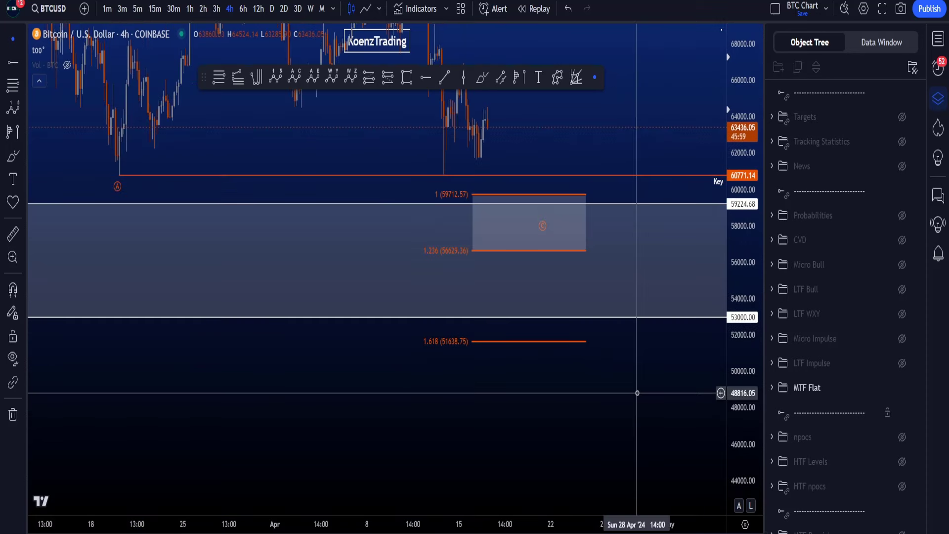
{"action": "left_click_drag", "start_coordinate": [637, 394], "coordinate": [659, 465]}
{"action": "scroll", "coordinate": [852, 464], "scroll_direction": "down", "scroll_amount": 5}
{"action": "left_click", "coordinate": [901, 350]}
{"action": "scroll", "coordinate": [856, 436], "scroll_direction": "up", "scroll_amount": 5}
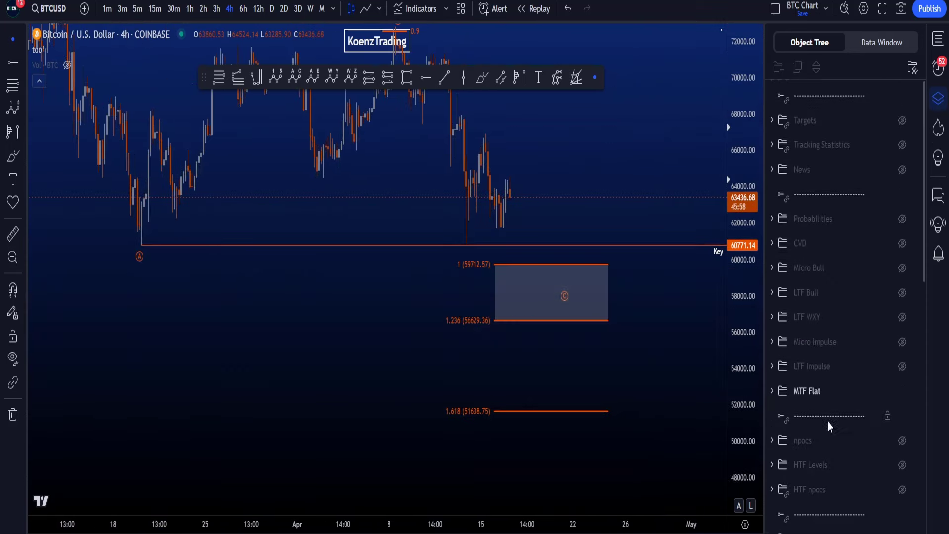
{"action": "left_click_drag", "start_coordinate": [750, 309], "coordinate": [746, 376]}
{"action": "left_click_drag", "start_coordinate": [642, 329], "coordinate": [637, 379]}
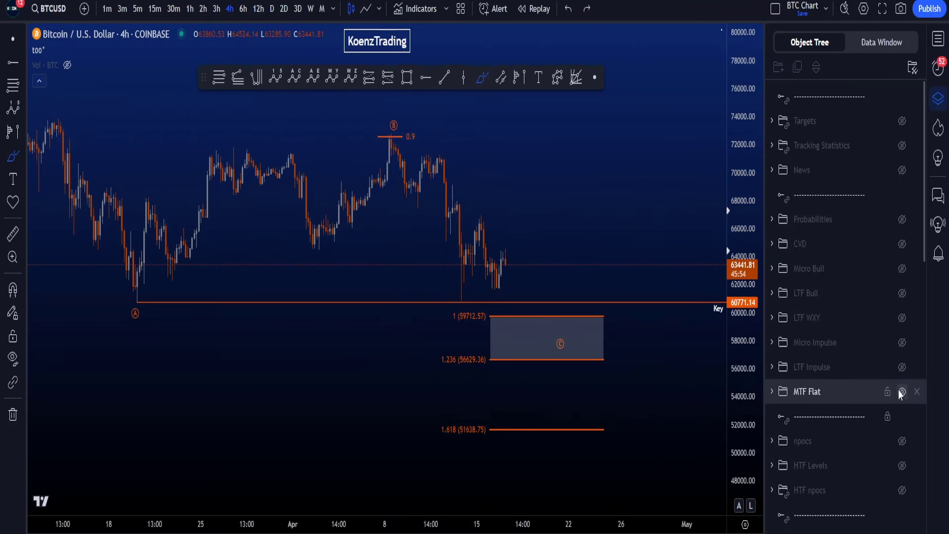
Step: Replace the visible MTF Flat group with LTF Impulse and switch the chart to the 1-hour timeframe
{"action": "left_click", "coordinate": [902, 392]}
{"action": "left_click", "coordinate": [902, 367]}
{"action": "left_click", "coordinate": [194, 11]}
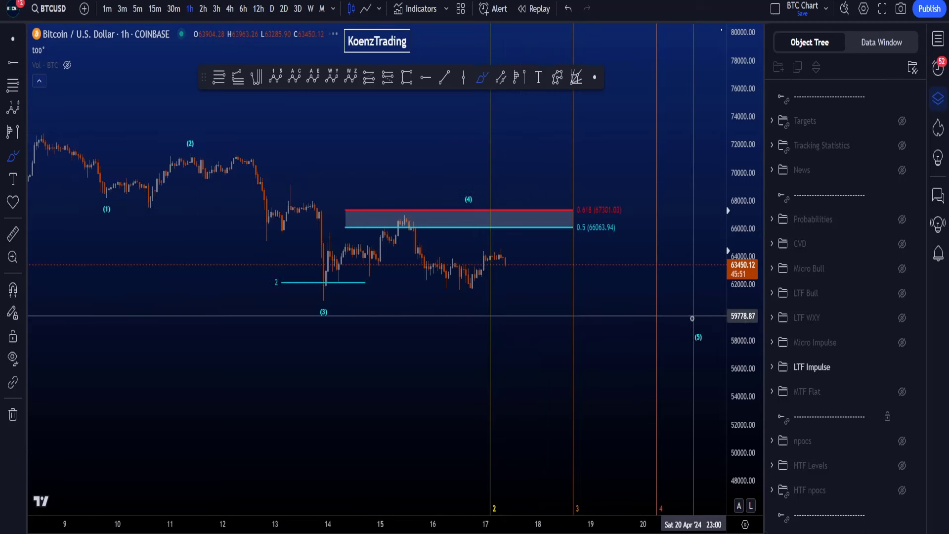
Step: Brush a mark beside wave (5) and trace the decline from the April high, undoing both strokes
{"action": "left_click_drag", "start_coordinate": [743, 340], "coordinate": [743, 289]}
{"action": "mouse_move", "coordinate": [688, 318]}
{"action": "left_mouse_down"}
{"action": "mouse_move", "coordinate": [619, 394]}
{"action": "mouse_move", "coordinate": [654, 372]}
{"action": "left_mouse_up"}
{"action": "key", "text": "ctrl+z"}
{"action": "left_click_drag", "start_coordinate": [755, 369], "coordinate": [744, 348]}
{"action": "scroll", "coordinate": [670, 337], "scroll_direction": "up", "scroll_amount": 2}
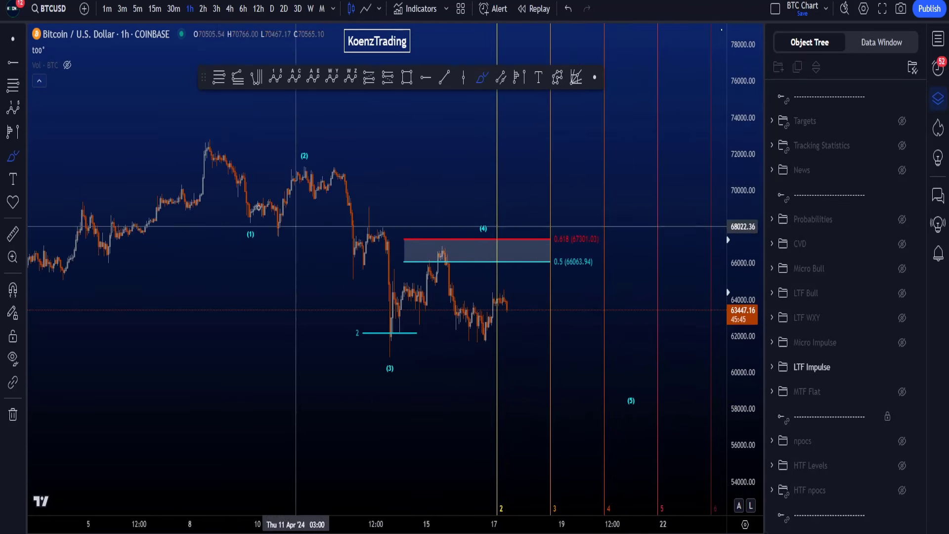
{"action": "mouse_move", "coordinate": [216, 162]}
{"action": "left_mouse_down"}
{"action": "mouse_move", "coordinate": [244, 212]}
{"action": "mouse_move", "coordinate": [316, 170]}
{"action": "mouse_move", "coordinate": [393, 336]}
{"action": "mouse_move", "coordinate": [488, 272]}
{"action": "mouse_move", "coordinate": [470, 235]}
{"action": "mouse_move", "coordinate": [437, 245]}
{"action": "mouse_move", "coordinate": [492, 248]}
{"action": "mouse_move", "coordinate": [527, 276]}
{"action": "mouse_move", "coordinate": [555, 339]}
{"action": "left_mouse_up"}
{"action": "key", "text": "ctrl+z"}
Step: Circle the 0.618 level of the wave (4) zone and trace wave (2) down to wave (3), undoing both strokes
{"action": "left_click_drag", "start_coordinate": [754, 388], "coordinate": [746, 344]}
{"action": "mouse_move", "coordinate": [541, 212]}
{"action": "left_mouse_down"}
{"action": "mouse_move", "coordinate": [615, 227]}
{"action": "mouse_move", "coordinate": [536, 228]}
{"action": "mouse_move", "coordinate": [606, 220]}
{"action": "left_mouse_up"}
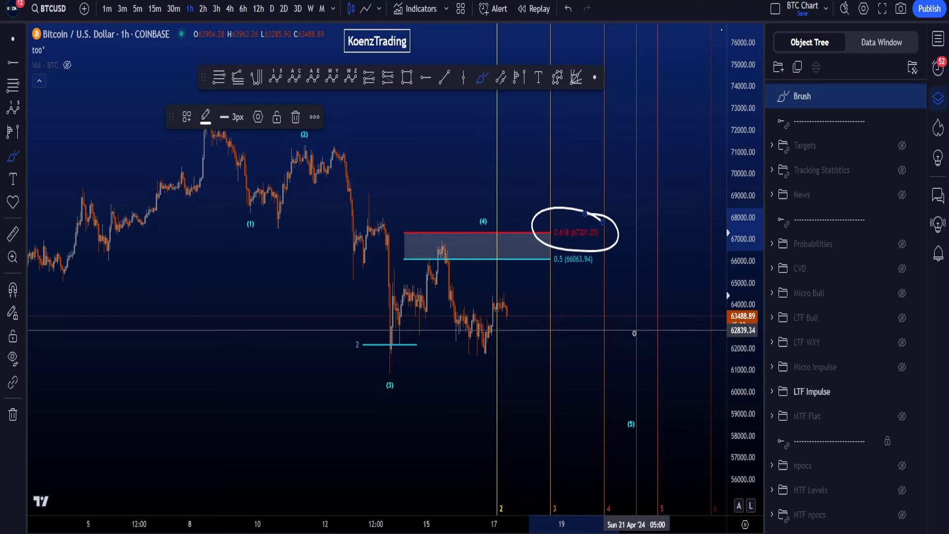
{"action": "key", "text": "ctrl+z"}
{"action": "mouse_move", "coordinate": [296, 132]}
{"action": "left_mouse_down"}
{"action": "mouse_move", "coordinate": [298, 144]}
{"action": "mouse_move", "coordinate": [312, 136]}
{"action": "mouse_move", "coordinate": [363, 382]}
{"action": "left_mouse_up"}
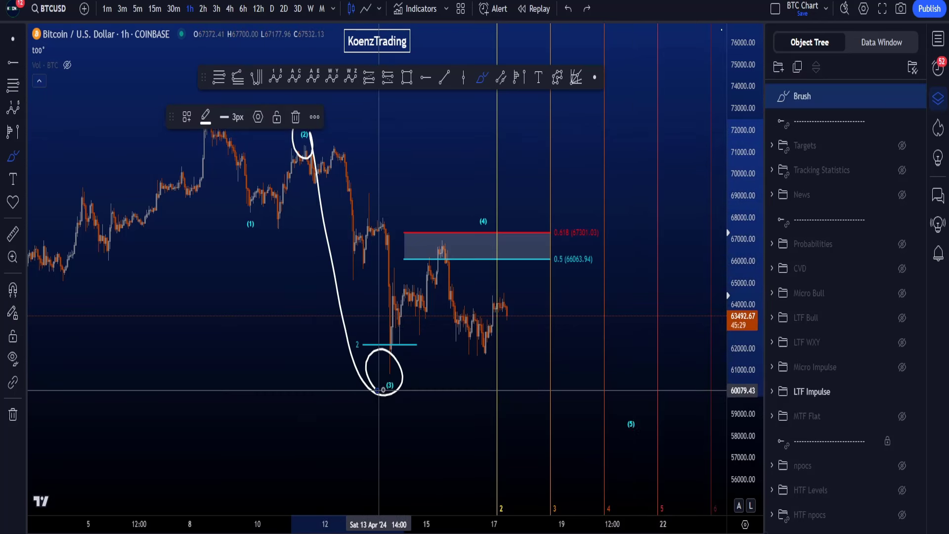
{"action": "key", "text": "ctrl+z"}
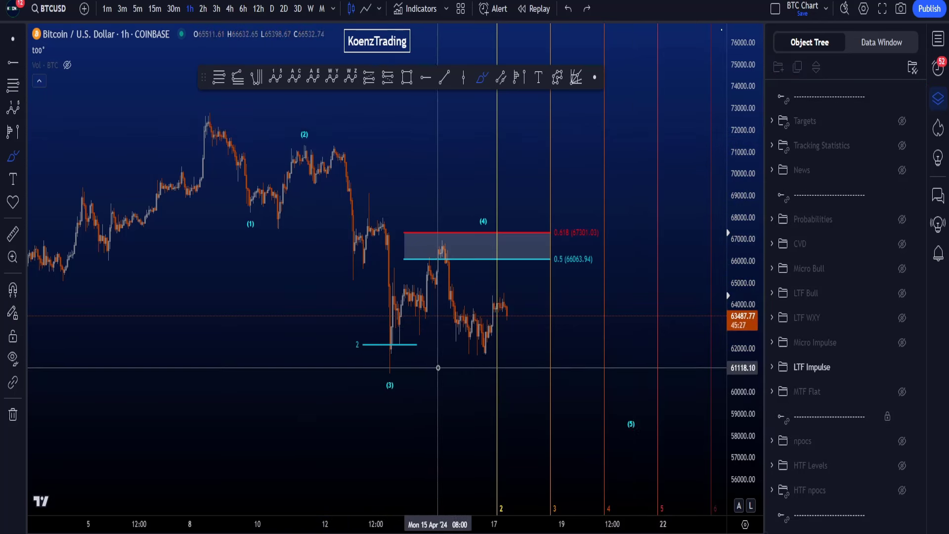
Step: Trace the drop into wave (1) and the decline into wave (3) with the Brush, undoing both strokes
{"action": "scroll", "coordinate": [745, 354], "scroll_direction": "down", "scroll_amount": 1}
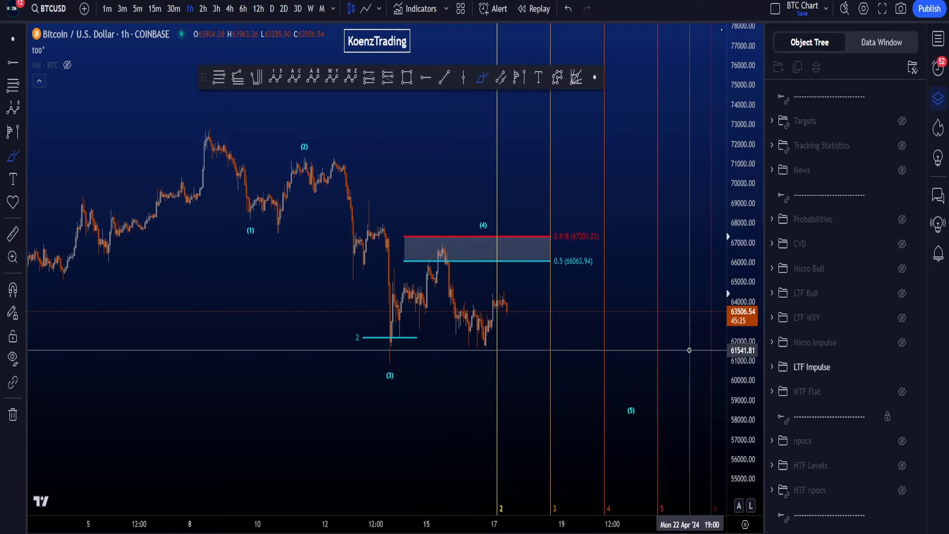
{"action": "scroll", "coordinate": [688, 349], "scroll_direction": "down", "scroll_amount": 1}
{"action": "scroll", "coordinate": [666, 384], "scroll_direction": "up", "scroll_amount": 1}
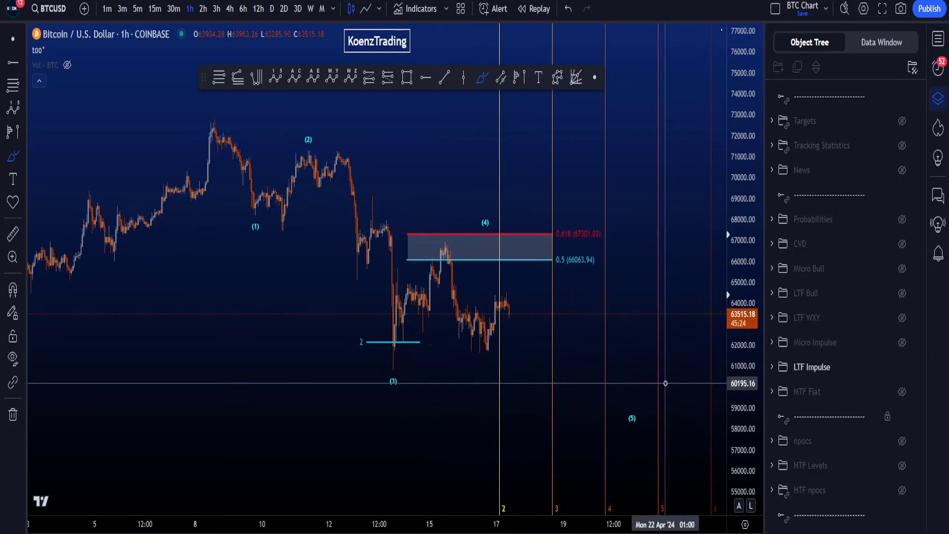
{"action": "left_click_drag", "start_coordinate": [211, 131], "coordinate": [261, 212]}
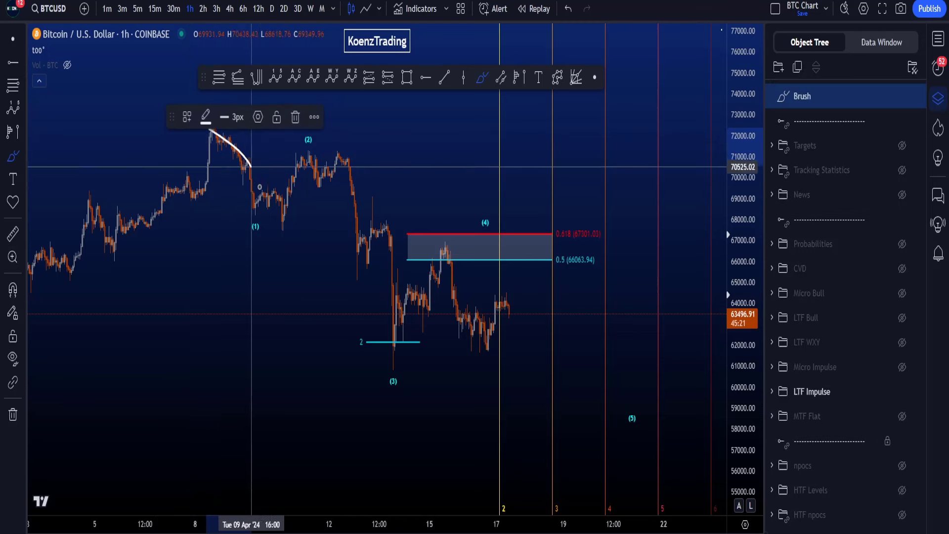
{"action": "key", "text": "ctrl+z"}
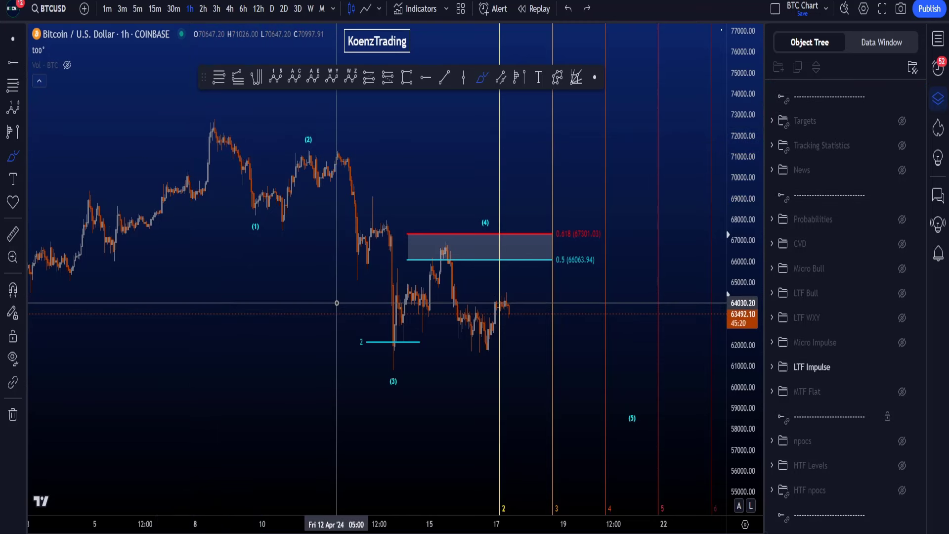
{"action": "left_click_drag", "start_coordinate": [333, 178], "coordinate": [393, 339]}
{"action": "key", "text": "ctrl+z"}
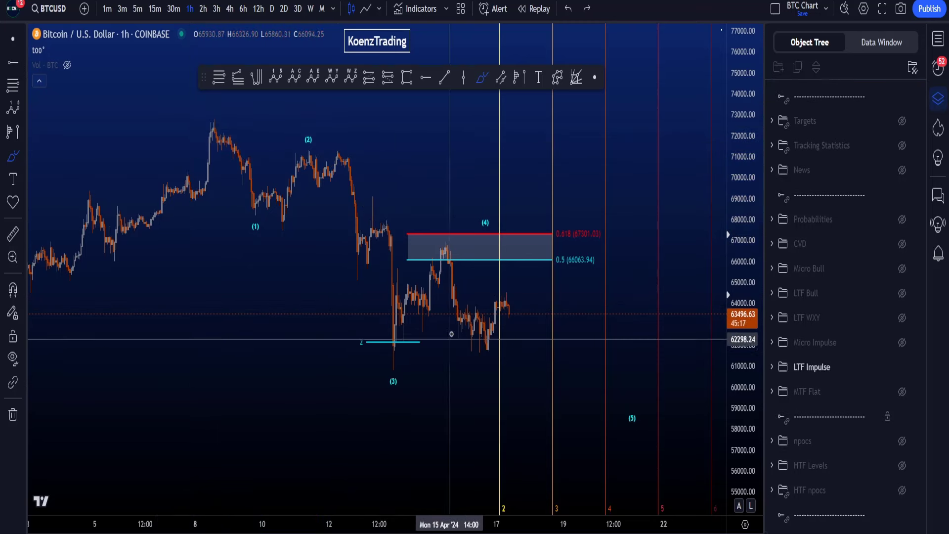
Step: Brush marks around the wave (4) zone and from the wave (3) low, undoing both
{"action": "mouse_move", "coordinate": [496, 225]}
{"action": "left_mouse_down"}
{"action": "mouse_move", "coordinate": [483, 219]}
{"action": "mouse_move", "coordinate": [489, 214]}
{"action": "mouse_move", "coordinate": [437, 228]}
{"action": "mouse_move", "coordinate": [459, 244]}
{"action": "left_mouse_up"}
{"action": "mouse_move", "coordinate": [402, 352]}
{"action": "left_mouse_down"}
{"action": "mouse_move", "coordinate": [418, 337]}
{"action": "mouse_move", "coordinate": [390, 280]}
{"action": "mouse_move", "coordinate": [451, 333]}
{"action": "left_mouse_up"}
{"action": "key", "text": "ctrl+z"}
{"action": "key", "text": "ctrl+z"}
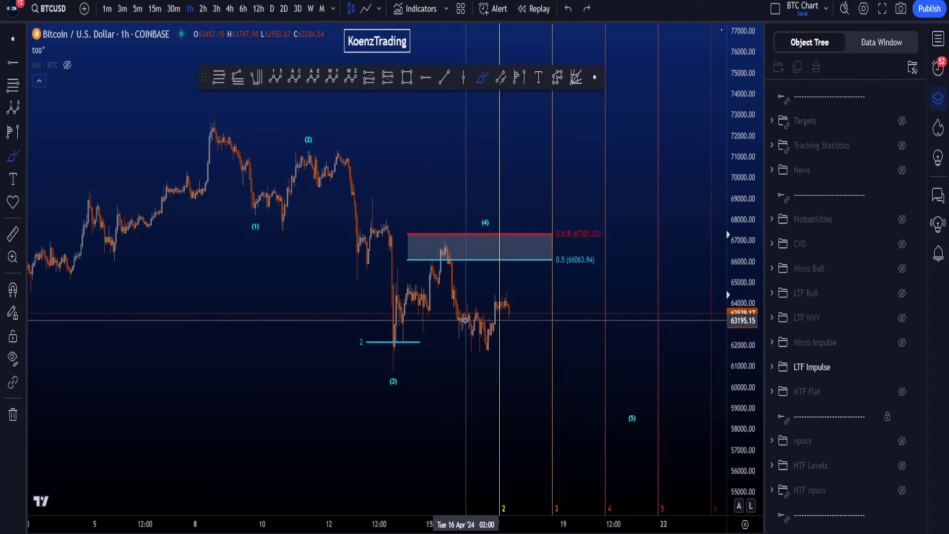
Step: Trace a projected path from the wave (4) zone down toward wave (5) and circle the wave (3) low, undoing the strokes
{"action": "mouse_move", "coordinate": [445, 250]}
{"action": "left_mouse_down"}
{"action": "mouse_move", "coordinate": [481, 340]}
{"action": "mouse_move", "coordinate": [516, 284]}
{"action": "mouse_move", "coordinate": [573, 473]}
{"action": "left_mouse_up"}
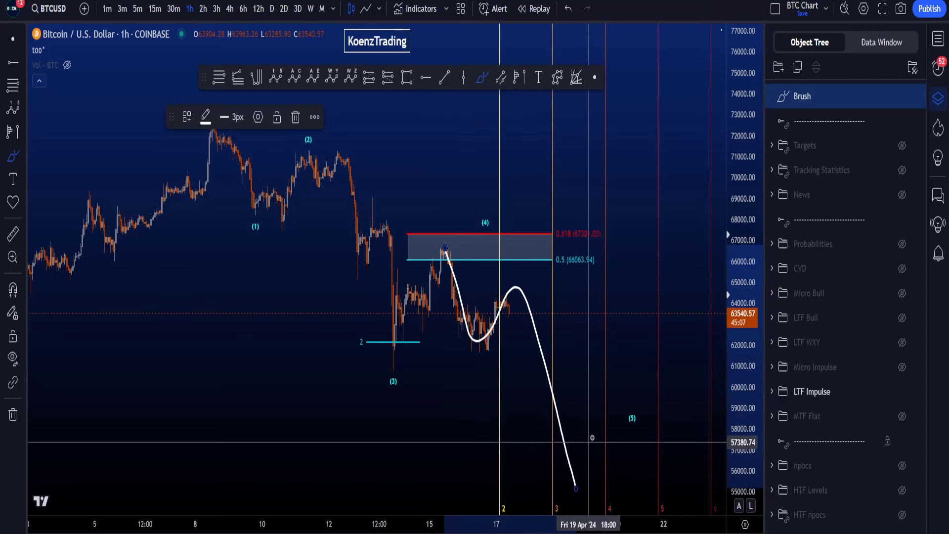
{"action": "key", "text": "ctrl+z"}
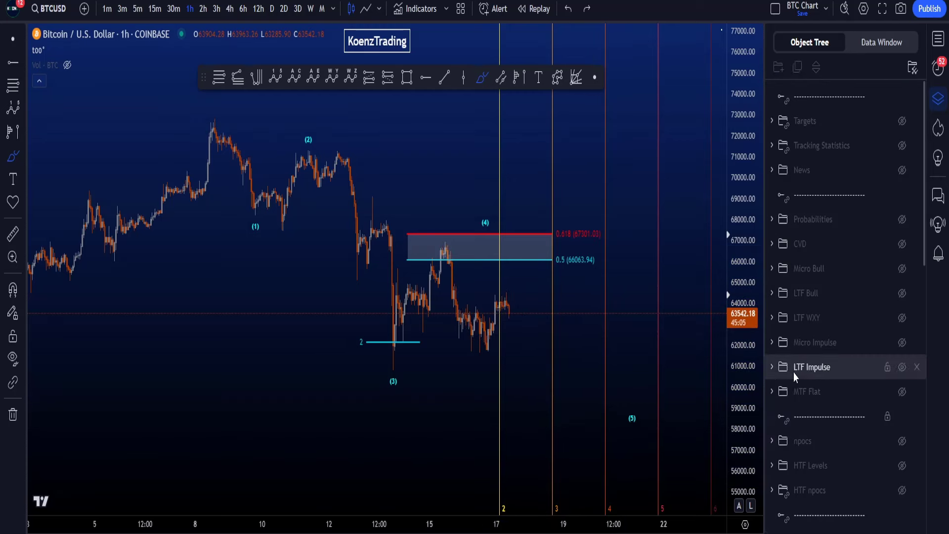
{"action": "scroll", "coordinate": [434, 351], "scroll_direction": "down", "scroll_amount": 2}
{"action": "mouse_move", "coordinate": [441, 373]}
{"action": "left_mouse_down"}
{"action": "mouse_move", "coordinate": [443, 319]}
{"action": "mouse_move", "coordinate": [415, 388]}
{"action": "mouse_move", "coordinate": [443, 347]}
{"action": "left_mouse_up"}
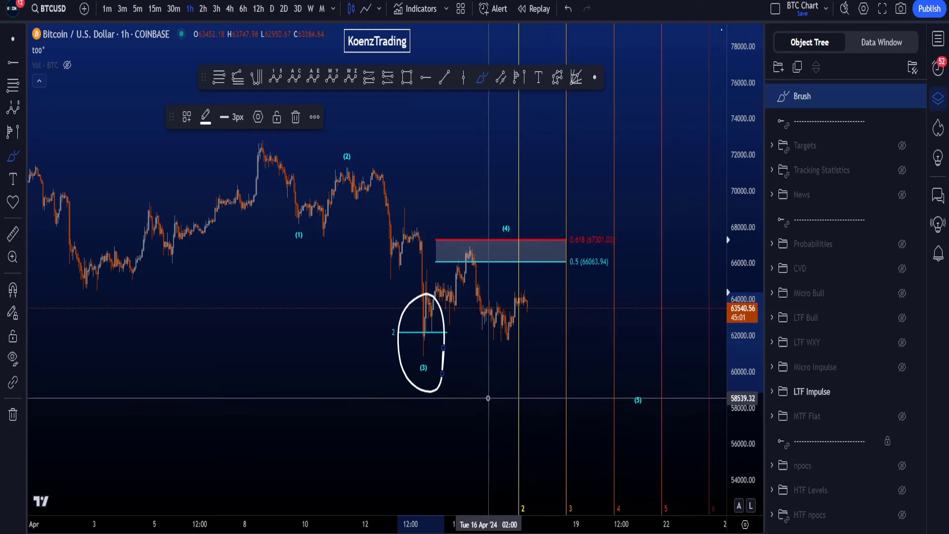
{"action": "mouse_move", "coordinate": [650, 400]}
{"action": "left_mouse_down"}
{"action": "mouse_move", "coordinate": [600, 402]}
{"action": "mouse_move", "coordinate": [651, 410]}
{"action": "left_mouse_up"}
{"action": "key", "text": "ctrl+z"}
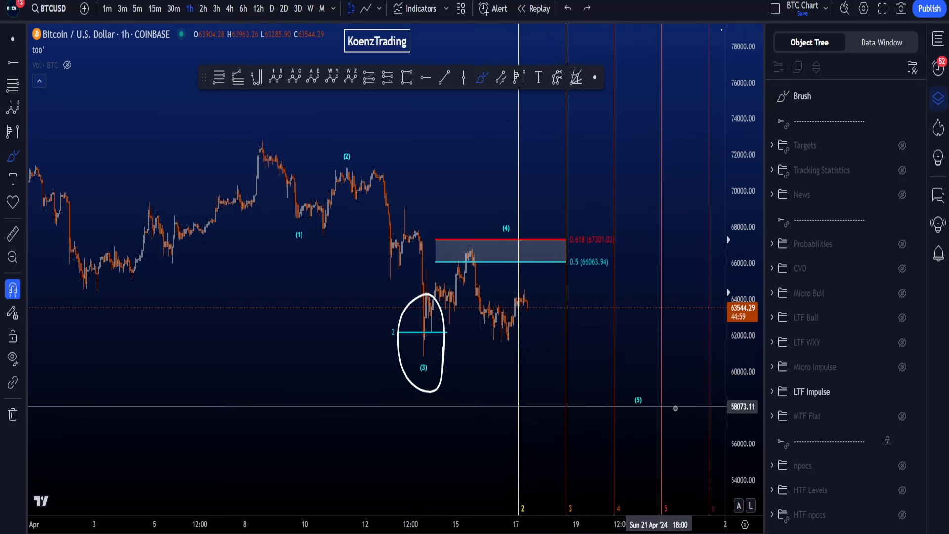
{"action": "key", "text": "ctrl+z"}
Step: Brush marks beside wave (3), around the wave (4) label and around the area below 58000, removing each stroke
{"action": "scroll", "coordinate": [736, 430], "scroll_direction": "up", "scroll_amount": 1}
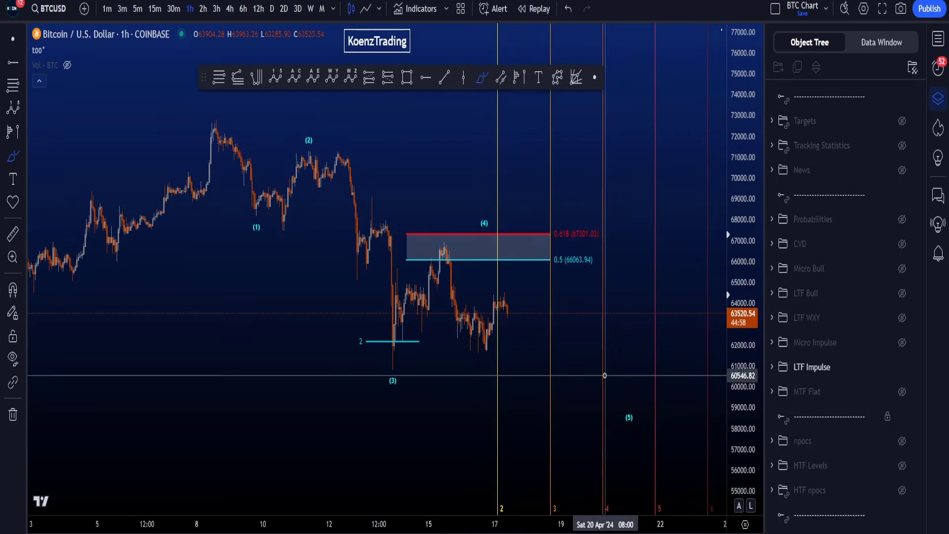
{"action": "mouse_move", "coordinate": [411, 364]}
{"action": "left_mouse_down"}
{"action": "mouse_move", "coordinate": [434, 365]}
{"action": "mouse_move", "coordinate": [588, 260]}
{"action": "mouse_move", "coordinate": [345, 339]}
{"action": "mouse_move", "coordinate": [474, 366]}
{"action": "left_mouse_up"}
{"action": "key", "text": "ctrl+z"}
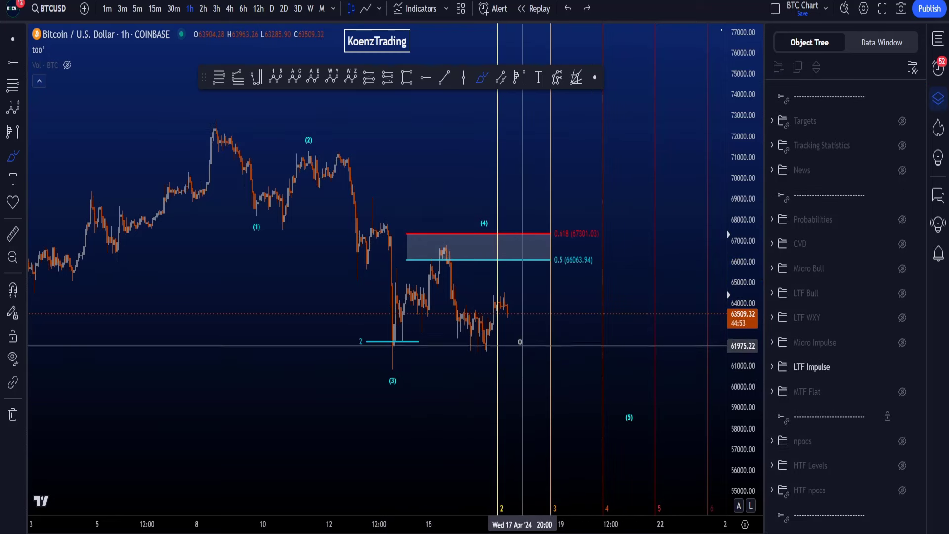
{"action": "mouse_move", "coordinate": [475, 225]}
{"action": "left_mouse_down"}
{"action": "mouse_move", "coordinate": [502, 213]}
{"action": "mouse_move", "coordinate": [475, 231]}
{"action": "left_mouse_up"}
{"action": "key", "text": "ctrl+z"}
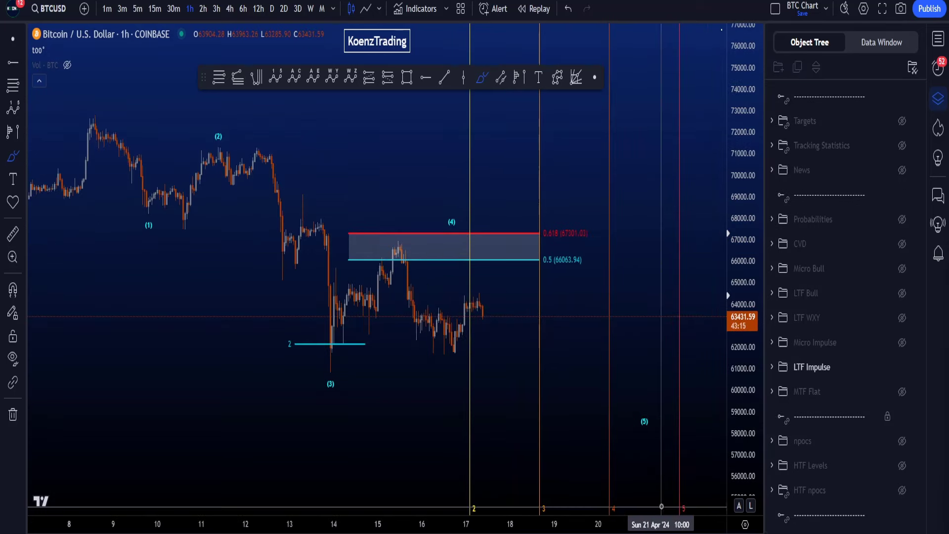
{"action": "left_click_drag", "start_coordinate": [655, 485], "coordinate": [462, 443]}
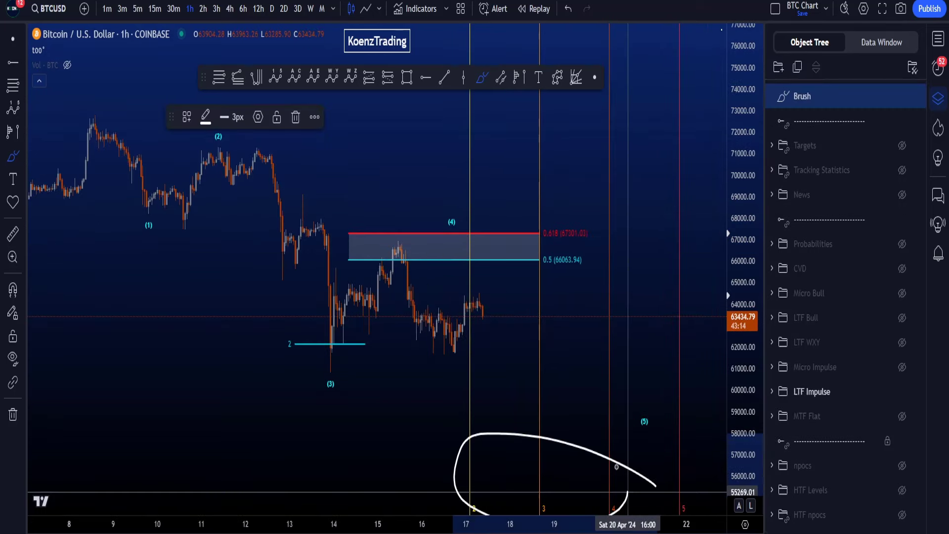
{"action": "key", "text": "Delete"}
Step: Trace waves (1) through (3) and the rise from wave (1) into wave (2) with the Brush, removing both strokes
{"action": "scroll", "coordinate": [624, 483], "scroll_direction": "down", "scroll_amount": 3}
{"action": "mouse_move", "coordinate": [386, 218]}
{"action": "left_mouse_down"}
{"action": "mouse_move", "coordinate": [421, 155]}
{"action": "mouse_move", "coordinate": [446, 192]}
{"action": "mouse_move", "coordinate": [490, 364]}
{"action": "left_mouse_up"}
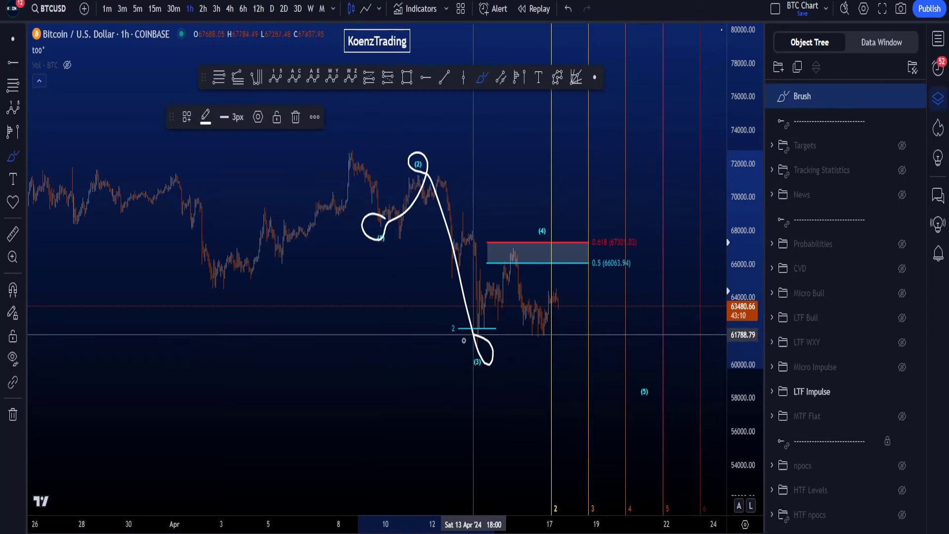
{"action": "key", "text": "ctrl+z"}
{"action": "left_click_drag", "start_coordinate": [386, 220], "coordinate": [440, 177]}
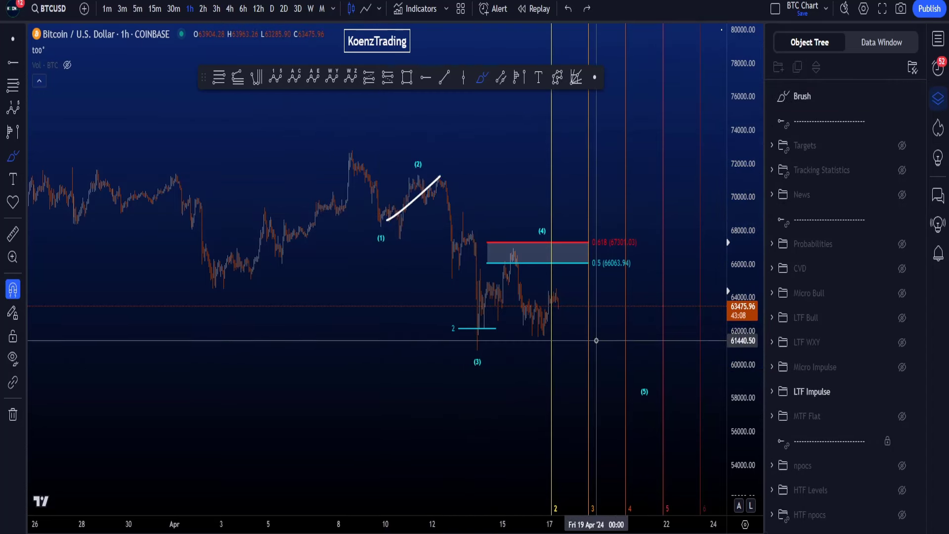
{"action": "scroll", "coordinate": [596, 340], "scroll_direction": "up", "scroll_amount": 4}
{"action": "key", "text": "Delete"}
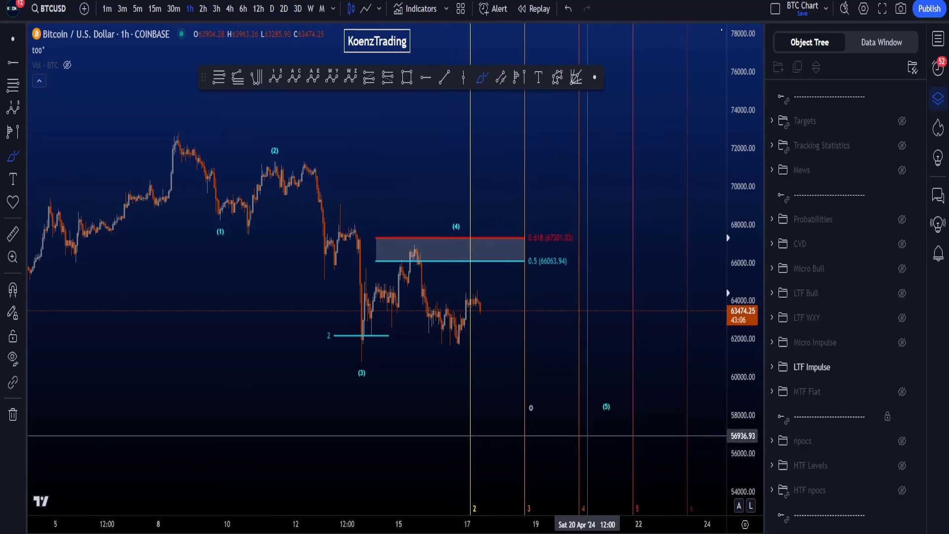
Step: Brush a line across the area near 60000 and trace a drop from the current price, undoing both strokes
{"action": "left_click_drag", "start_coordinate": [468, 373], "coordinate": [572, 381]}
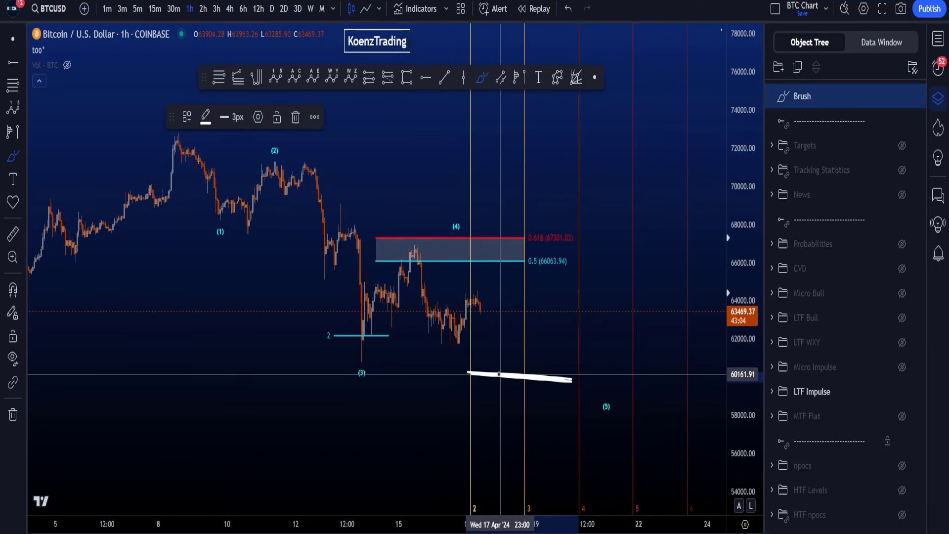
{"action": "key", "text": "ctrl+z"}
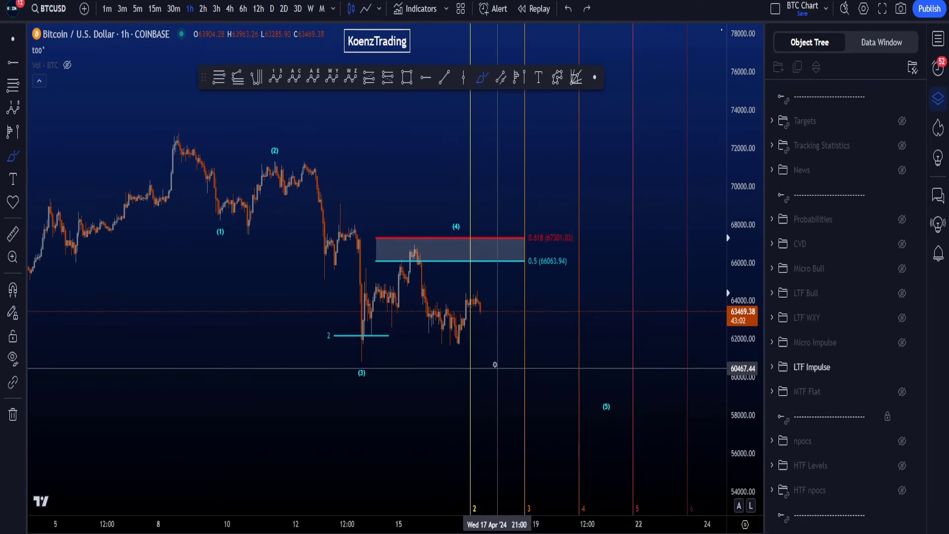
{"action": "left_click_drag", "start_coordinate": [472, 300], "coordinate": [527, 381]}
{"action": "key", "text": "ctrl+z"}
Step: Brush marks at wave (5) and at the numbered vertical time lines near the time axis, undoing each stroke
{"action": "mouse_move", "coordinate": [613, 395]}
{"action": "left_mouse_down"}
{"action": "mouse_move", "coordinate": [581, 407]}
{"action": "mouse_move", "coordinate": [611, 391]}
{"action": "left_mouse_up"}
{"action": "key", "text": "ctrl+z"}
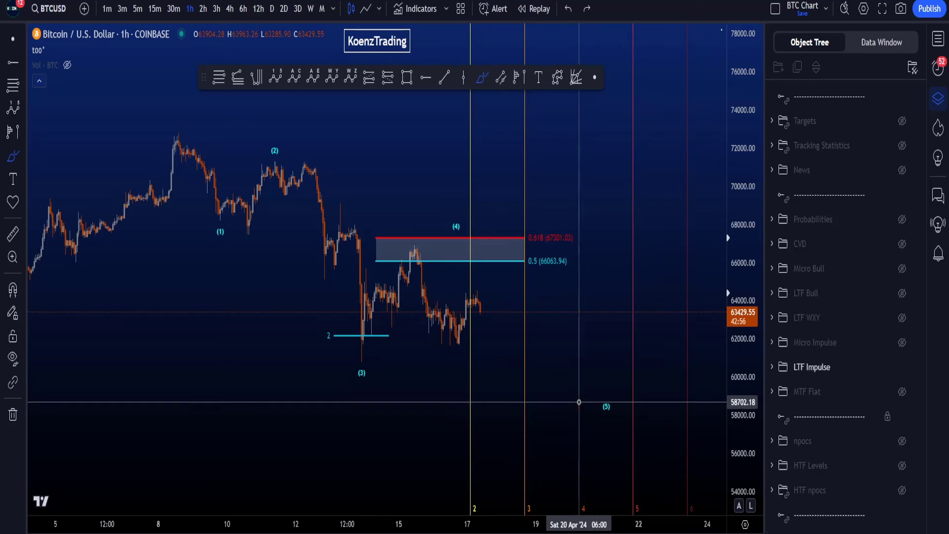
{"action": "left_click_drag", "start_coordinate": [581, 493], "coordinate": [593, 506]}
{"action": "key", "text": "ctrl+z"}
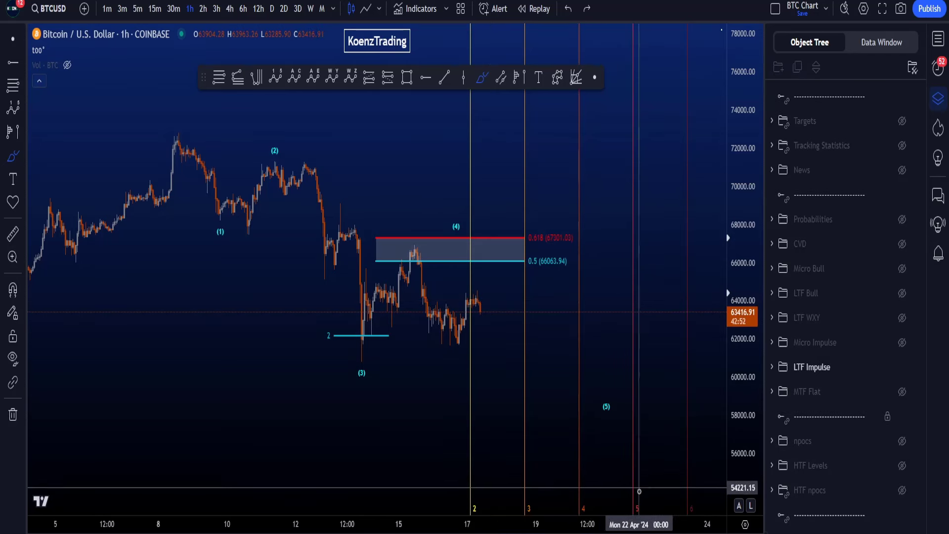
{"action": "mouse_move", "coordinate": [620, 513]}
{"action": "left_mouse_down"}
{"action": "mouse_move", "coordinate": [630, 482]}
{"action": "mouse_move", "coordinate": [657, 501]}
{"action": "mouse_move", "coordinate": [689, 490]}
{"action": "mouse_move", "coordinate": [689, 514]}
{"action": "left_mouse_up"}
{"action": "key", "text": "ctrl+z"}
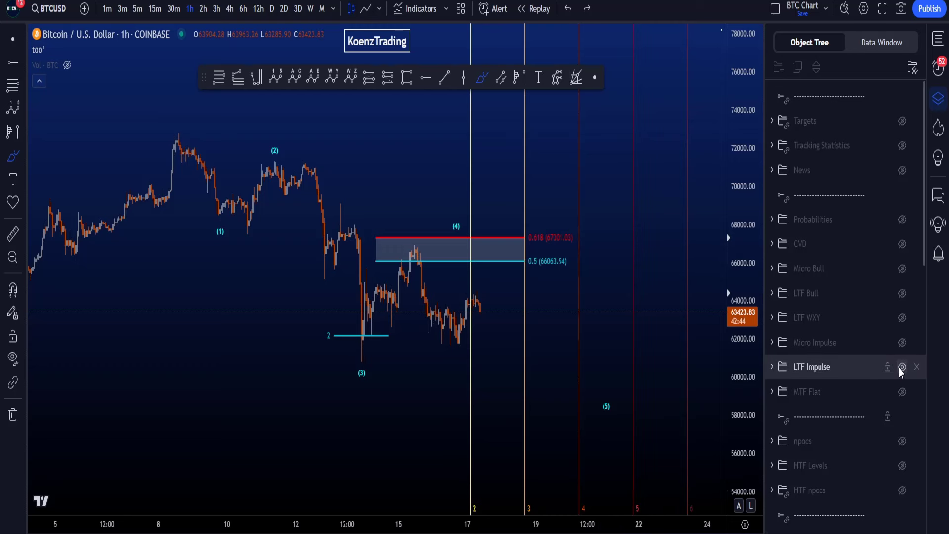
Step: Hide the LTF Impulse drawings, show the Micro Impulse group and switch the chart to the 15-minute timeframe
{"action": "left_click", "coordinate": [901, 367]}
{"action": "left_click", "coordinate": [901, 342]}
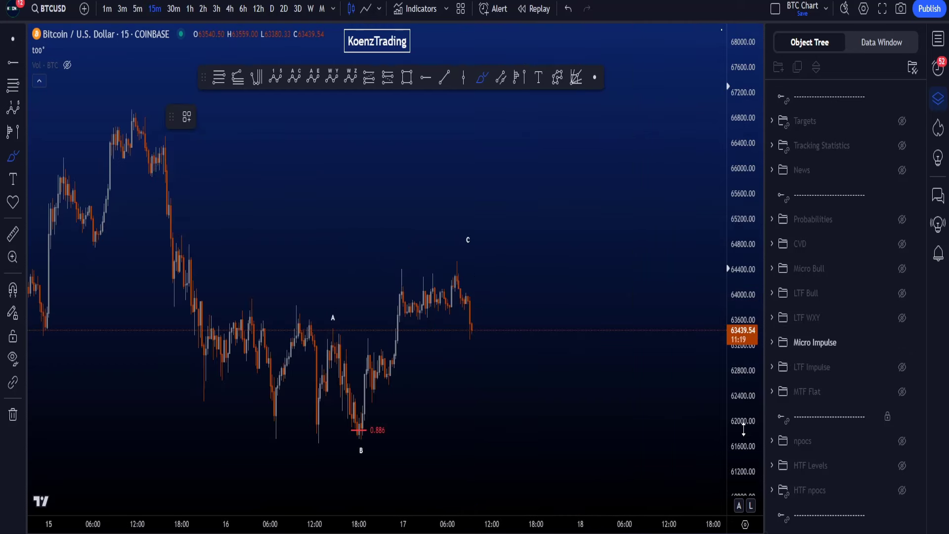
Step: Brush marks around the lows before point B and trace the rise toward C, undoing the strokes
{"action": "mouse_move", "coordinate": [298, 458]}
{"action": "left_mouse_down"}
{"action": "mouse_move", "coordinate": [506, 161]}
{"action": "mouse_move", "coordinate": [281, 390]}
{"action": "mouse_move", "coordinate": [322, 410]}
{"action": "left_mouse_up"}
{"action": "key", "text": "ctrl+z"}
{"action": "mouse_move", "coordinate": [313, 444]}
{"action": "left_mouse_down"}
{"action": "mouse_move", "coordinate": [364, 415]}
{"action": "mouse_move", "coordinate": [435, 318]}
{"action": "mouse_move", "coordinate": [453, 273]}
{"action": "left_mouse_up"}
{"action": "key", "text": "ctrl+z"}
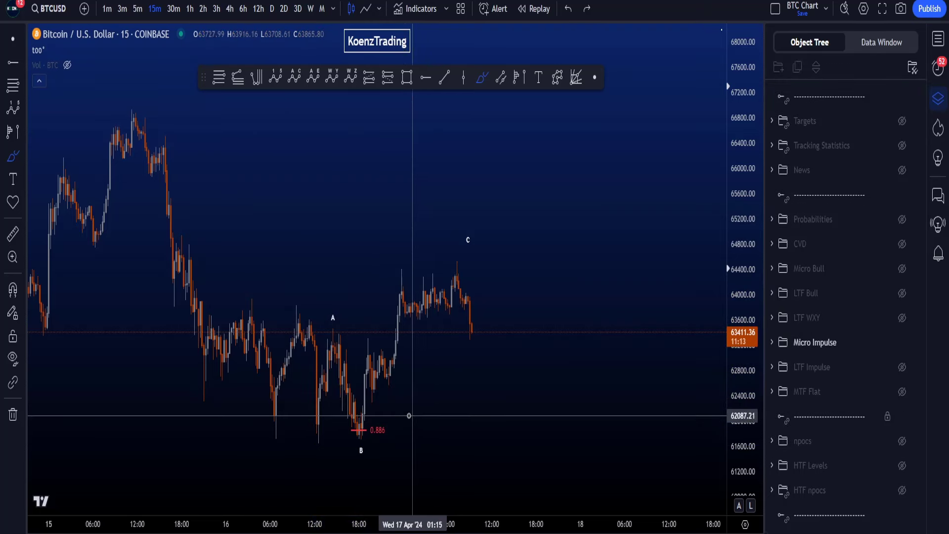
{"action": "mouse_move", "coordinate": [393, 426]}
{"action": "left_mouse_down"}
{"action": "mouse_move", "coordinate": [337, 414]}
{"action": "mouse_move", "coordinate": [321, 447]}
{"action": "mouse_move", "coordinate": [338, 351]}
{"action": "left_mouse_up"}
{"action": "key", "text": "ctrl+z"}
{"action": "key", "text": "ctrl+z"}
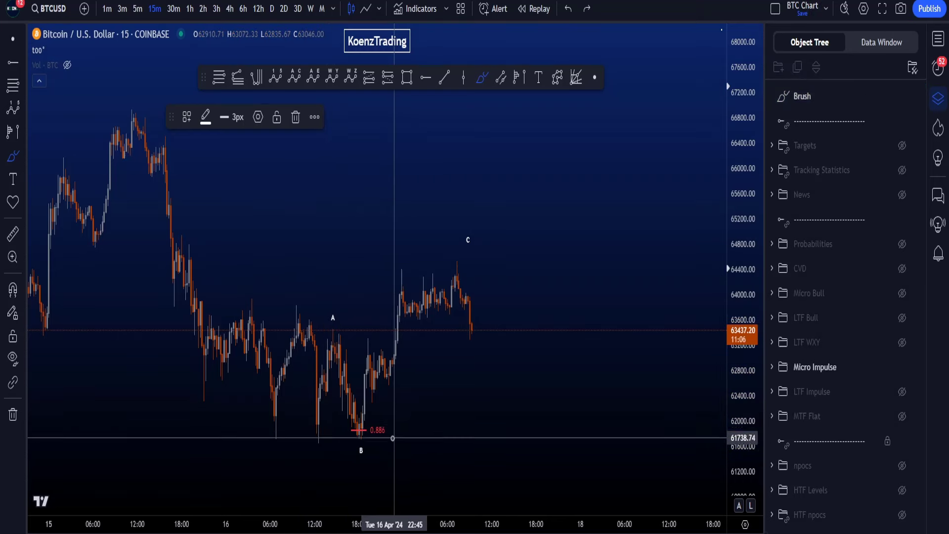
Step: Handwrite "2B" beside point B with the Brush and undo the strokes
{"action": "mouse_move", "coordinate": [392, 418]}
{"action": "left_mouse_down"}
{"action": "mouse_move", "coordinate": [367, 439]}
{"action": "mouse_move", "coordinate": [410, 442]}
{"action": "left_mouse_up"}
{"action": "key", "text": "ctrl+z"}
{"action": "left_click_drag", "start_coordinate": [463, 404], "coordinate": [459, 440]}
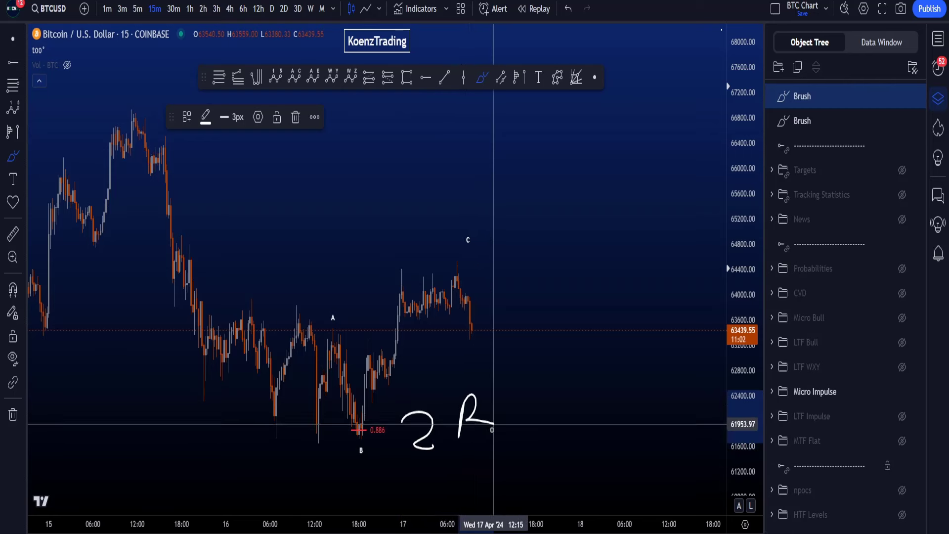
{"action": "mouse_move", "coordinate": [509, 412]}
{"action": "left_mouse_down"}
{"action": "mouse_move", "coordinate": [489, 438]}
{"action": "mouse_move", "coordinate": [518, 448]}
{"action": "left_mouse_up"}
{"action": "key", "text": "ctrl+z"}
{"action": "key", "text": "ctrl+z"}
{"action": "key", "text": "ctrl+z"}
{"action": "key", "text": "ctrl+z"}
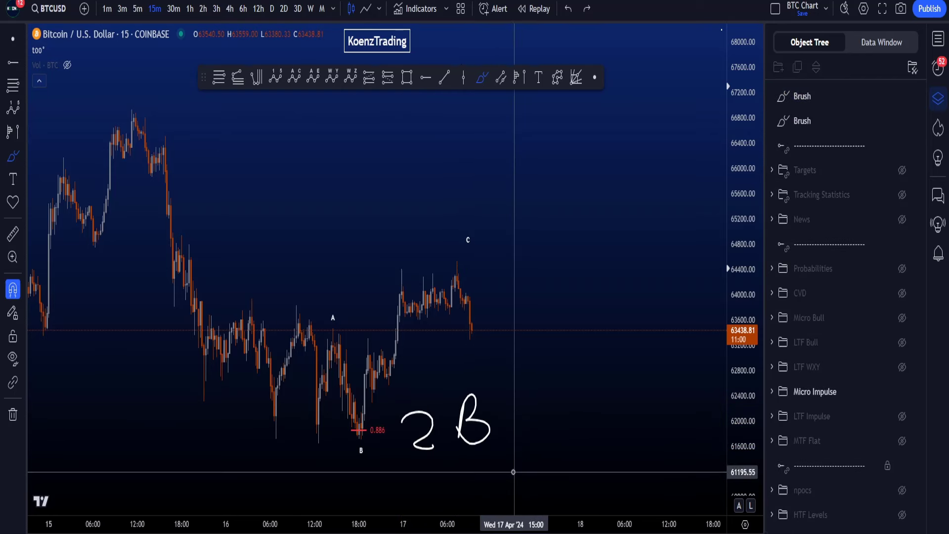
Step: Trace the advance from point B up toward C with the Brush and undo the strokes
{"action": "mouse_move", "coordinate": [360, 425]}
{"action": "left_mouse_down"}
{"action": "mouse_move", "coordinate": [397, 358]}
{"action": "mouse_move", "coordinate": [411, 372]}
{"action": "mouse_move", "coordinate": [425, 360]}
{"action": "mouse_move", "coordinate": [464, 403]}
{"action": "left_mouse_up"}
{"action": "key", "text": "ctrl+z"}
{"action": "key", "text": "ctrl+z"}
{"action": "key", "text": "ctrl+z"}
{"action": "key", "text": "ctrl+z"}
{"action": "key", "text": "ctrl+z"}
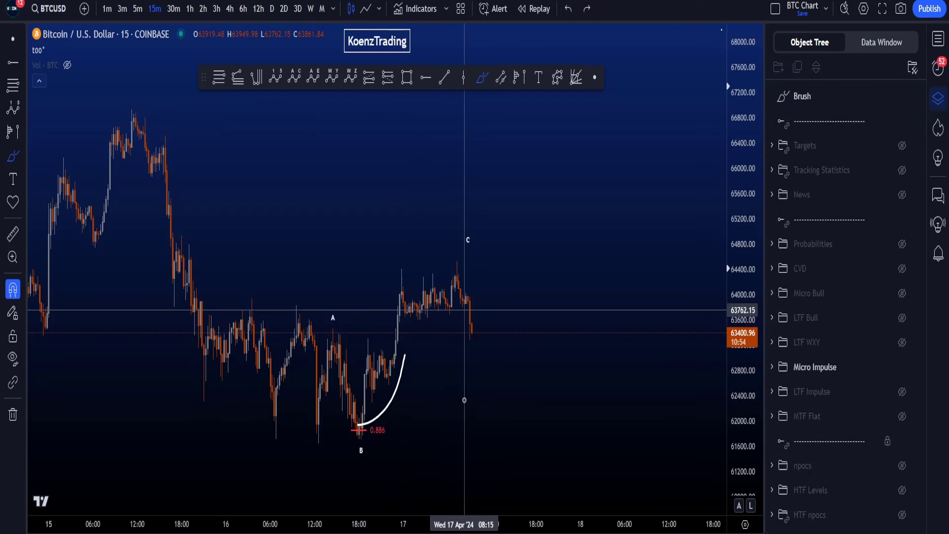
Step: Brush a mark around the price action below C and another across the lows near B, undoing both
{"action": "mouse_move", "coordinate": [436, 290]}
{"action": "left_mouse_down"}
{"action": "mouse_move", "coordinate": [460, 253]}
{"action": "mouse_move", "coordinate": [519, 319]}
{"action": "mouse_move", "coordinate": [527, 350]}
{"action": "mouse_move", "coordinate": [504, 321]}
{"action": "left_mouse_up"}
{"action": "key", "text": "ctrl+z"}
{"action": "key", "text": "ctrl+z"}
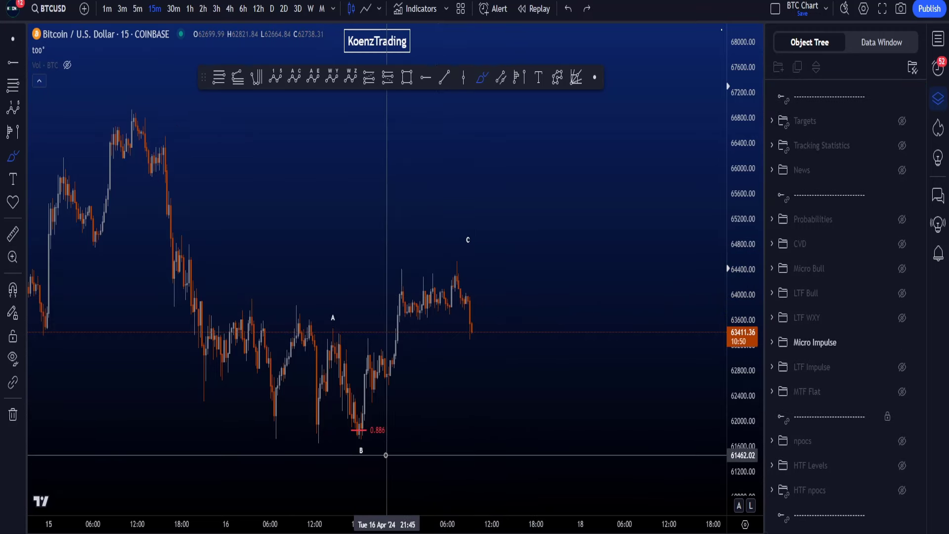
{"action": "left_click_drag", "start_coordinate": [265, 438], "coordinate": [392, 437]}
{"action": "key", "text": "ctrl+z"}
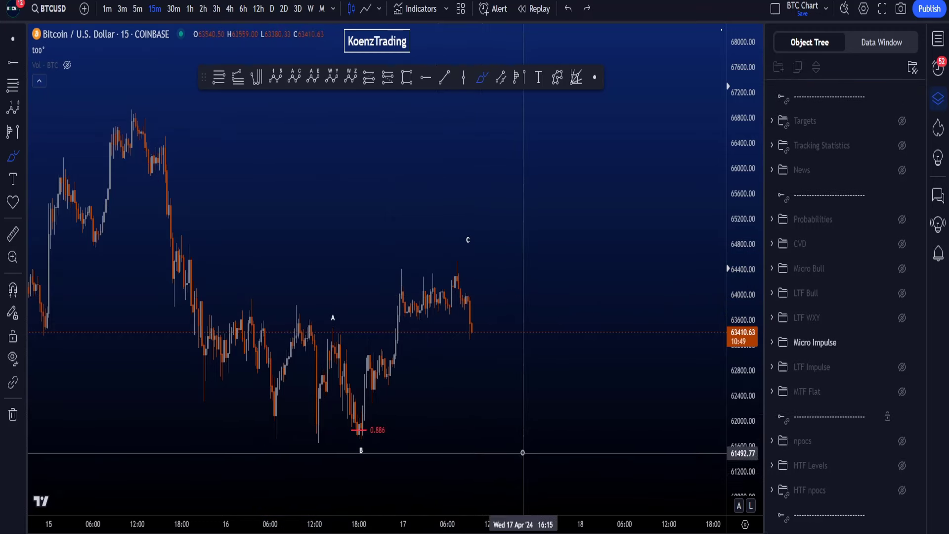
Step: Hide the Micro Impulse drawings, show the LTF WXY group and switch to the 4-hour timeframe with the price scale auto-fitted
{"action": "left_click", "coordinate": [902, 342]}
{"action": "left_click", "coordinate": [902, 319]}
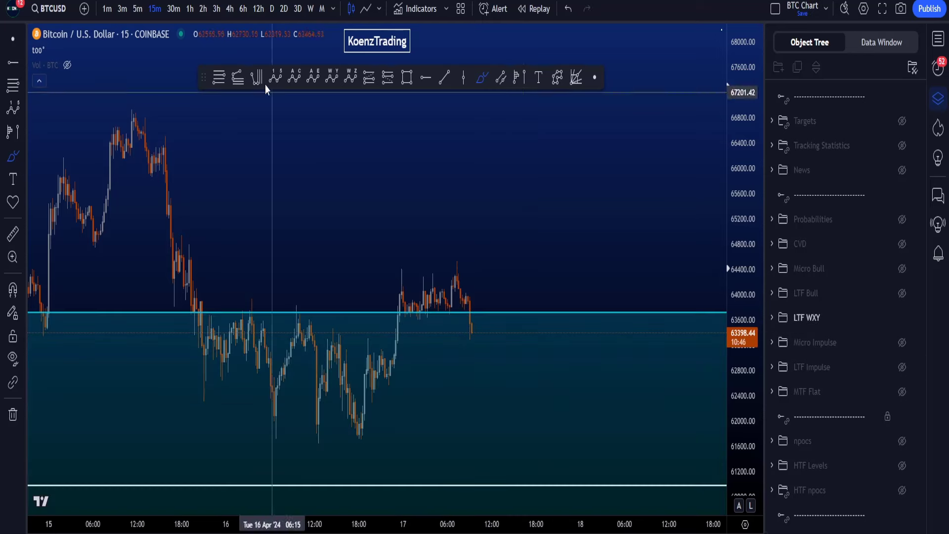
{"action": "left_click", "coordinate": [230, 9]}
{"action": "left_click", "coordinate": [739, 505]}
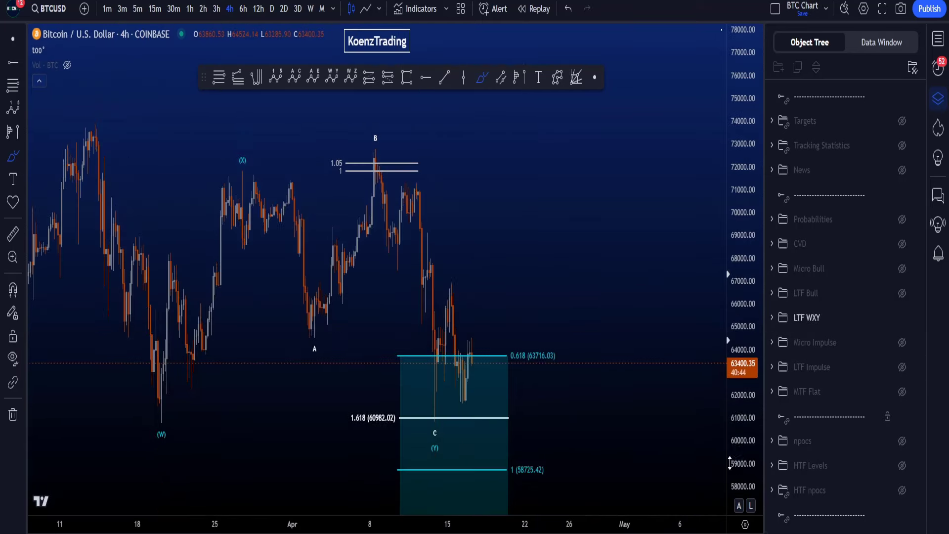
{"action": "scroll", "coordinate": [647, 442], "scroll_direction": "down", "scroll_amount": 5}
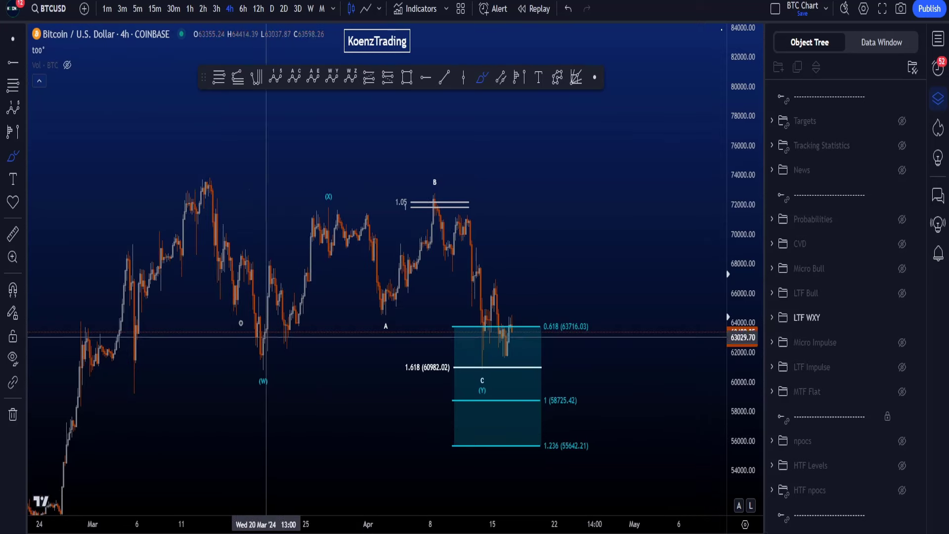
Step: Trace the correction from the March high toward the (Y) target zone with the Brush and undo it
{"action": "scroll", "coordinate": [225, 296], "scroll_direction": "up", "scroll_amount": 1}
{"action": "mouse_move", "coordinate": [149, 190]}
{"action": "left_mouse_down"}
{"action": "mouse_move", "coordinate": [212, 371]}
{"action": "mouse_move", "coordinate": [292, 257]}
{"action": "mouse_move", "coordinate": [405, 202]}
{"action": "mouse_move", "coordinate": [482, 341]}
{"action": "left_mouse_up"}
{"action": "key", "text": "ctrl+z"}
Step: Circle the 1.05 level label beside B and trace the decline from B toward C, undoing both strokes
{"action": "left_click_drag", "start_coordinate": [748, 451], "coordinate": [747, 427]}
{"action": "scroll", "coordinate": [605, 421], "scroll_direction": "up", "scroll_amount": 1}
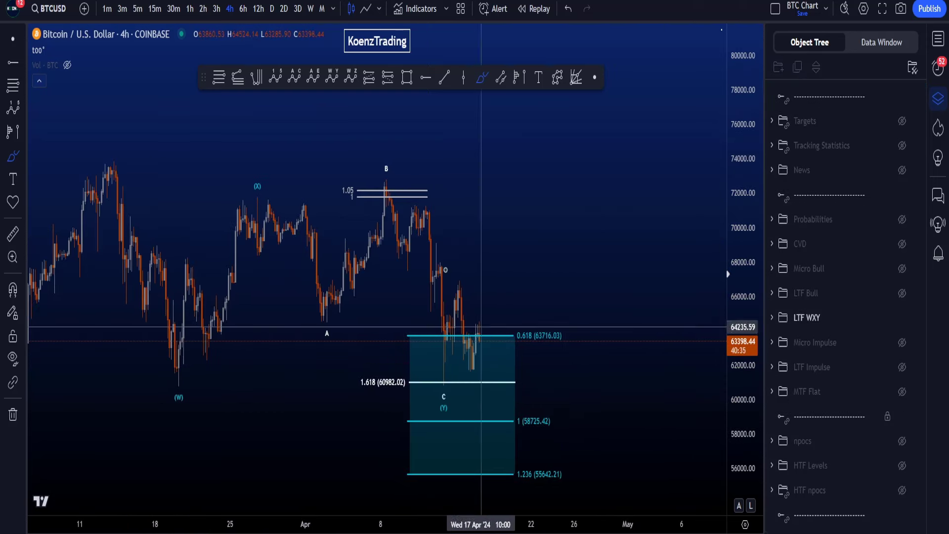
{"action": "left_click_drag", "start_coordinate": [356, 175], "coordinate": [355, 211]}
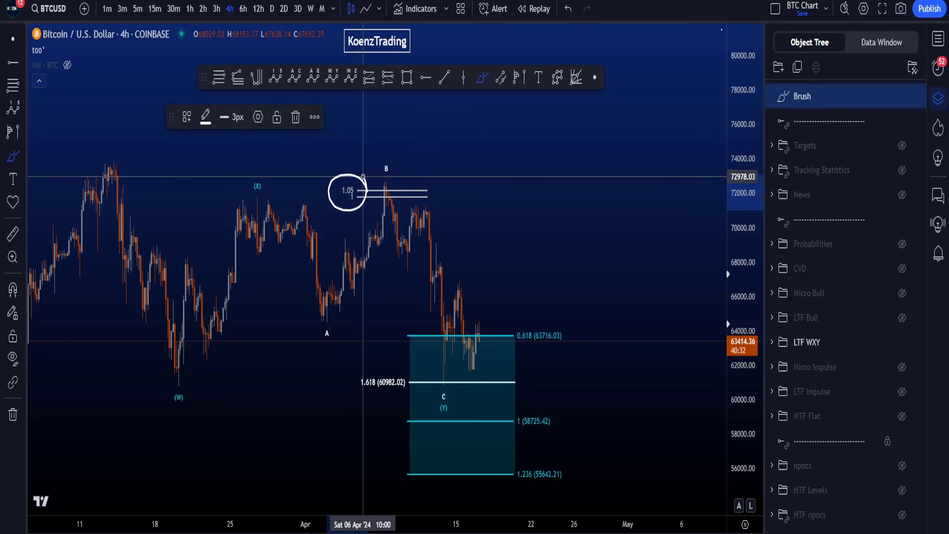
{"action": "key", "text": "ctrl+z"}
{"action": "mouse_move", "coordinate": [388, 182]}
{"action": "left_mouse_down"}
{"action": "mouse_move", "coordinate": [387, 206]}
{"action": "mouse_move", "coordinate": [388, 183]}
{"action": "mouse_move", "coordinate": [395, 220]}
{"action": "mouse_move", "coordinate": [430, 277]}
{"action": "mouse_move", "coordinate": [453, 341]}
{"action": "left_mouse_up"}
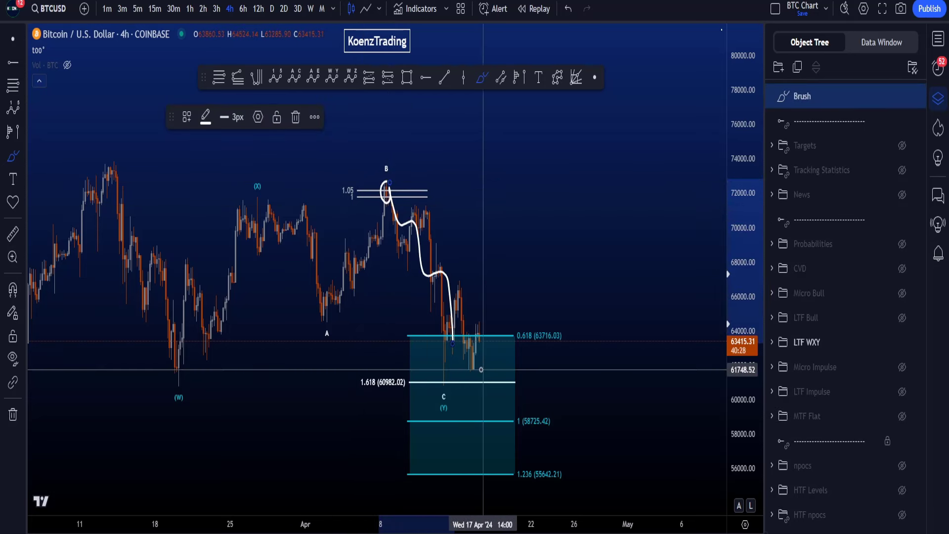
{"action": "key", "text": "ctrl+z"}
Step: Circle the wave C low and outline the target zone between the 0.618 and 1.236 levels, undoing both strokes
{"action": "mouse_move", "coordinate": [455, 398]}
{"action": "left_mouse_down"}
{"action": "mouse_move", "coordinate": [445, 384]}
{"action": "mouse_move", "coordinate": [459, 405]}
{"action": "mouse_move", "coordinate": [440, 337]}
{"action": "left_mouse_up"}
{"action": "key", "text": "ctrl+z"}
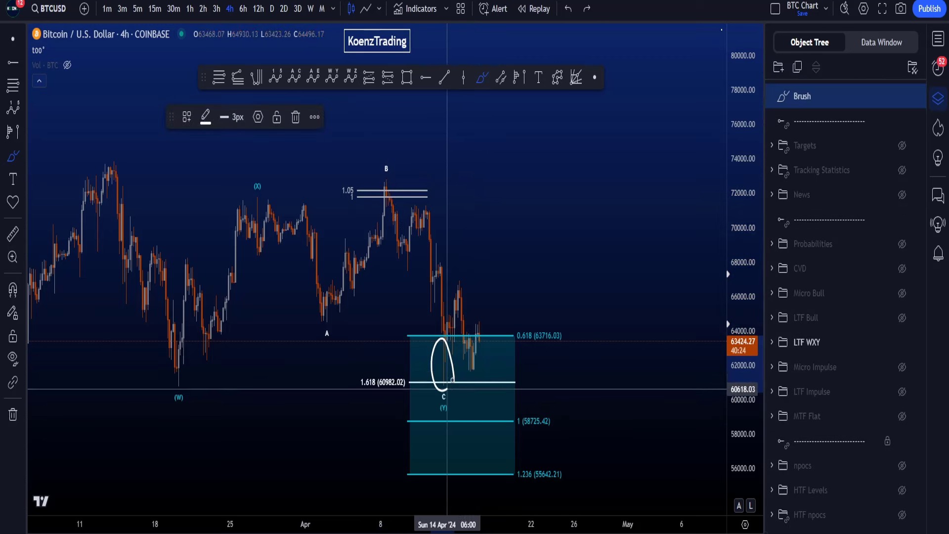
{"action": "key", "text": "ctrl+z"}
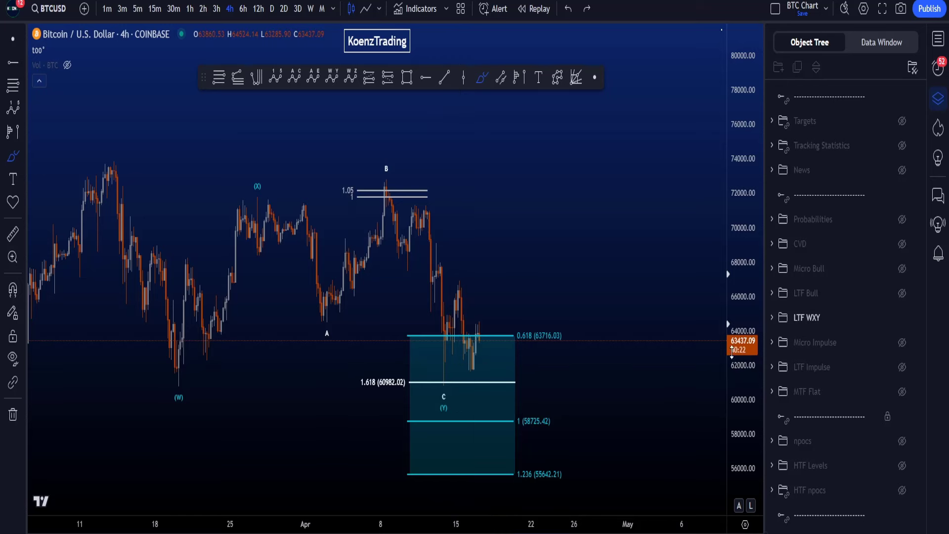
{"action": "left_click_drag", "start_coordinate": [727, 354], "coordinate": [727, 388]}
{"action": "mouse_move", "coordinate": [394, 317]}
{"action": "left_mouse_down"}
{"action": "mouse_move", "coordinate": [592, 382]}
{"action": "mouse_move", "coordinate": [334, 450]}
{"action": "left_mouse_up"}
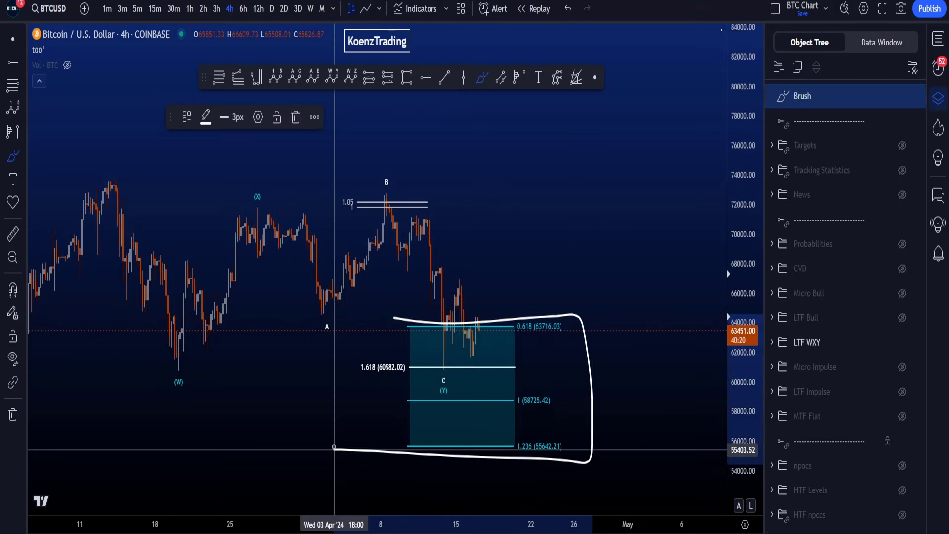
{"action": "key", "text": "ctrl+z"}
Step: Trace the March high through (W) to (X), undo it, and brush an outline around the 0.618 to 1.236 target zone
{"action": "scroll", "coordinate": [509, 385], "scroll_direction": "down", "scroll_amount": 2}
{"action": "mouse_move", "coordinate": [196, 188]}
{"action": "left_mouse_down"}
{"action": "mouse_move", "coordinate": [168, 195]}
{"action": "mouse_move", "coordinate": [242, 368]}
{"action": "mouse_move", "coordinate": [309, 235]}
{"action": "left_mouse_up"}
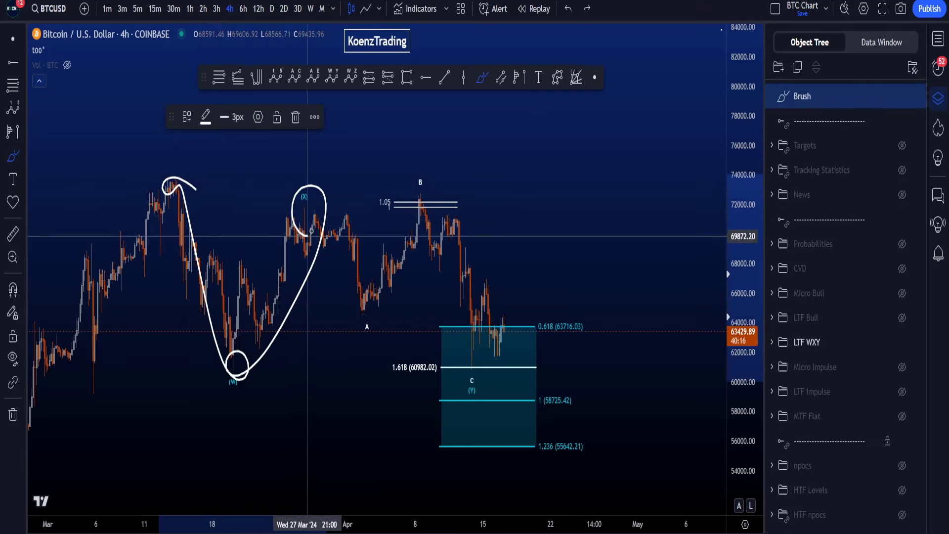
{"action": "key", "text": "ctrl+z"}
{"action": "mouse_move", "coordinate": [514, 316]}
{"action": "left_mouse_down"}
{"action": "mouse_move", "coordinate": [603, 322]}
{"action": "mouse_move", "coordinate": [521, 455]}
{"action": "left_mouse_up"}
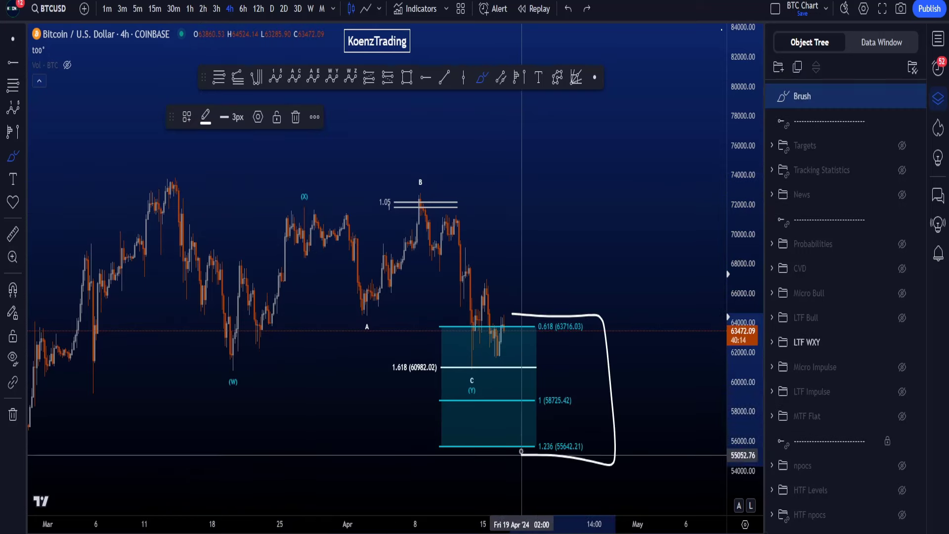
Step: Undo the outline around the target zone, brush a stroke beside the zone and undo it too
{"action": "key", "text": "ctrl+z"}
{"action": "mouse_move", "coordinate": [567, 307]}
{"action": "left_mouse_down"}
{"action": "mouse_move", "coordinate": [589, 309]}
{"action": "mouse_move", "coordinate": [584, 476]}
{"action": "left_mouse_up"}
{"action": "key", "text": "ctrl+z"}
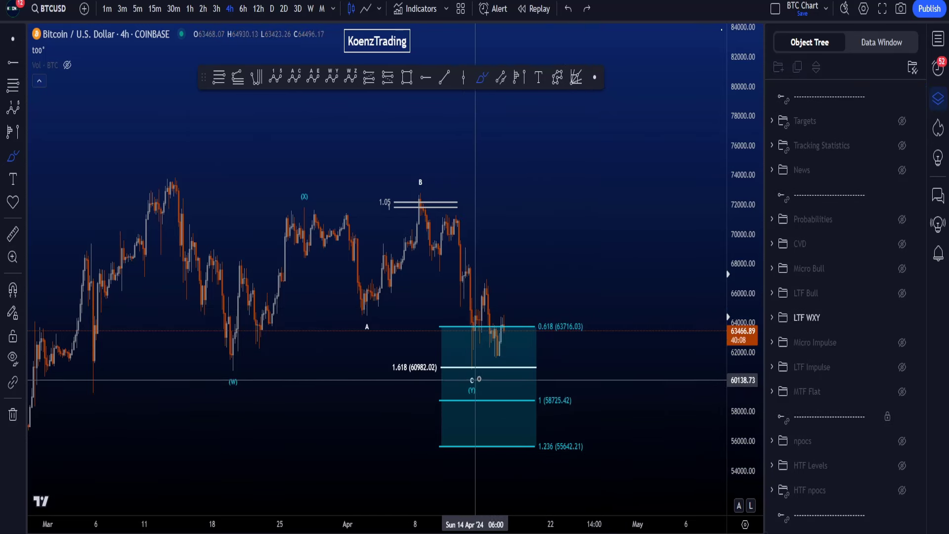
Step: Circle the C and (Y) labels and the 1.618 (60982.02) level label with the Brush, undoing both strokes
{"action": "left_click_drag", "start_coordinate": [475, 369], "coordinate": [477, 368]}
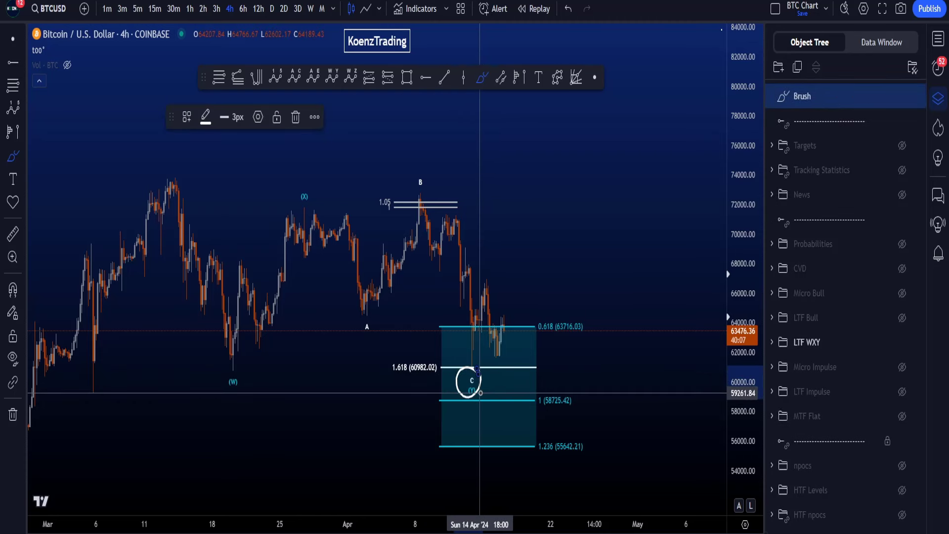
{"action": "key", "text": "ctrl+z"}
{"action": "left_click_drag", "start_coordinate": [418, 354], "coordinate": [389, 382]}
{"action": "key", "text": "ctrl+z"}
{"action": "key", "text": "ctrl+y"}
{"action": "key", "text": "ctrl+z"}
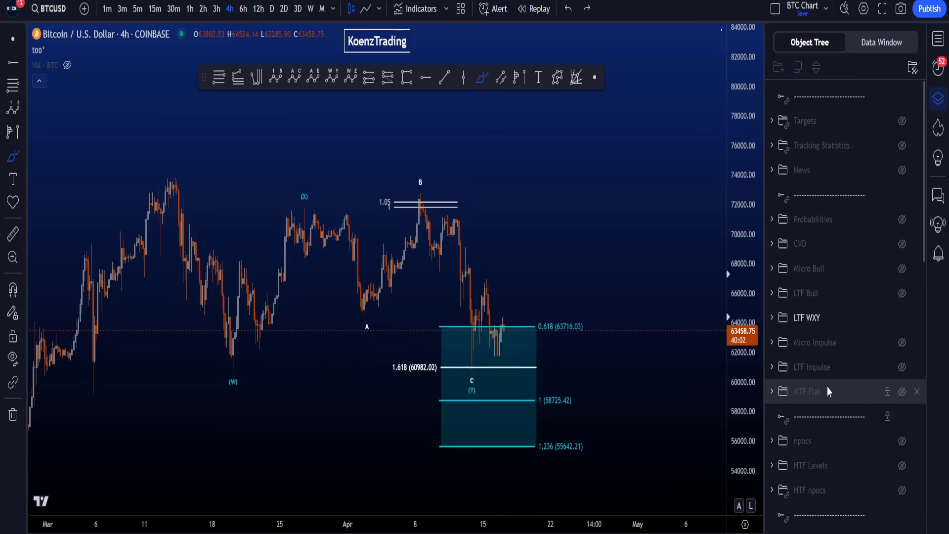
Step: Sketch a rising path with an arrowhead from the wave C low and undo both brush strokes
{"action": "mouse_move", "coordinate": [477, 358]}
{"action": "left_mouse_down"}
{"action": "mouse_move", "coordinate": [545, 295]}
{"action": "mouse_move", "coordinate": [552, 252]}
{"action": "left_mouse_up"}
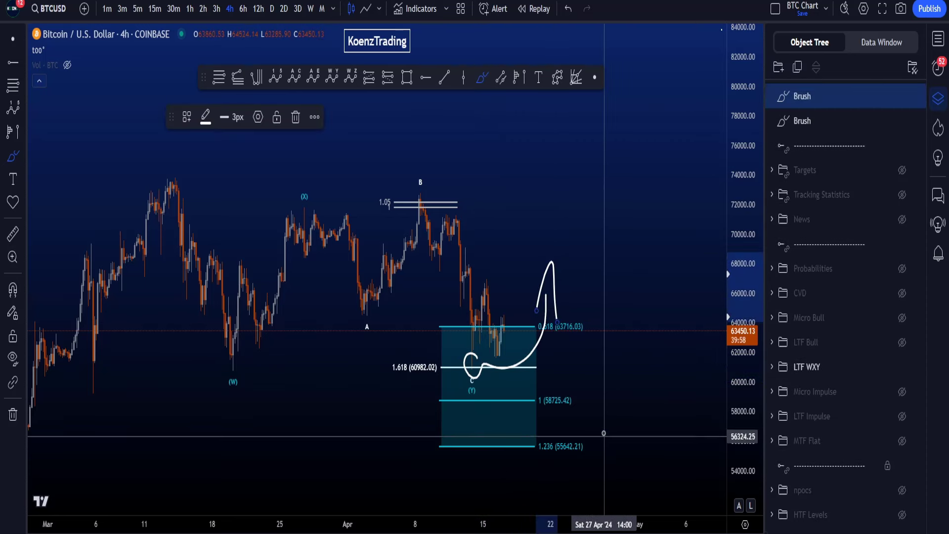
{"action": "key", "text": "ctrl+z"}
{"action": "key", "text": "ctrl+z"}
Step: Hide the LTF WXY drawing group, show LTF Bull and change the chart timeframe to 1 hour
{"action": "left_click", "coordinate": [901, 318]}
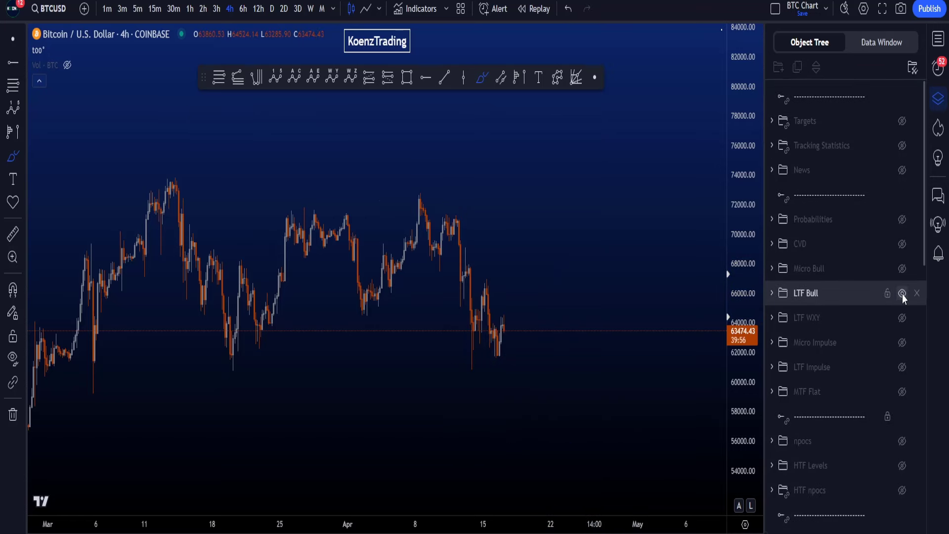
{"action": "left_click", "coordinate": [190, 8]}
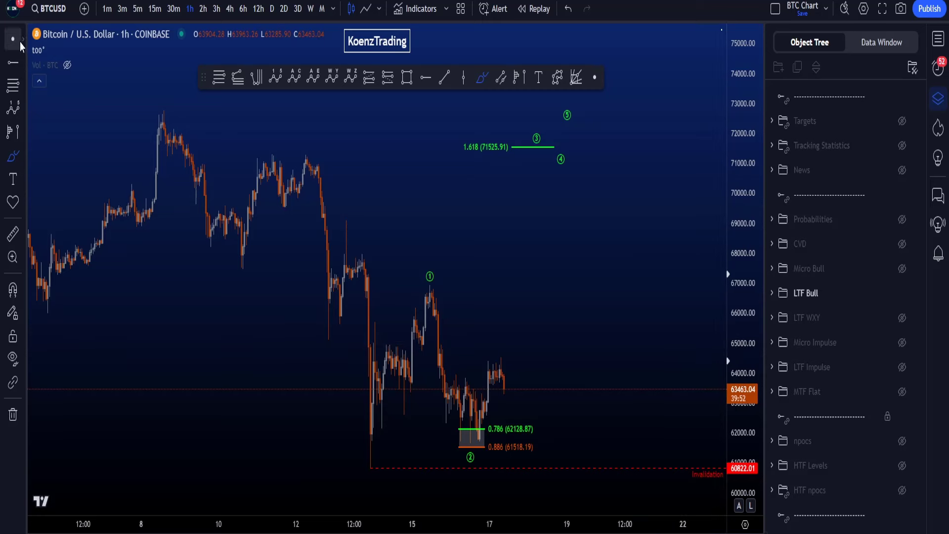
{"action": "scroll", "coordinate": [609, 420], "scroll_direction": "up", "scroll_amount": 4}
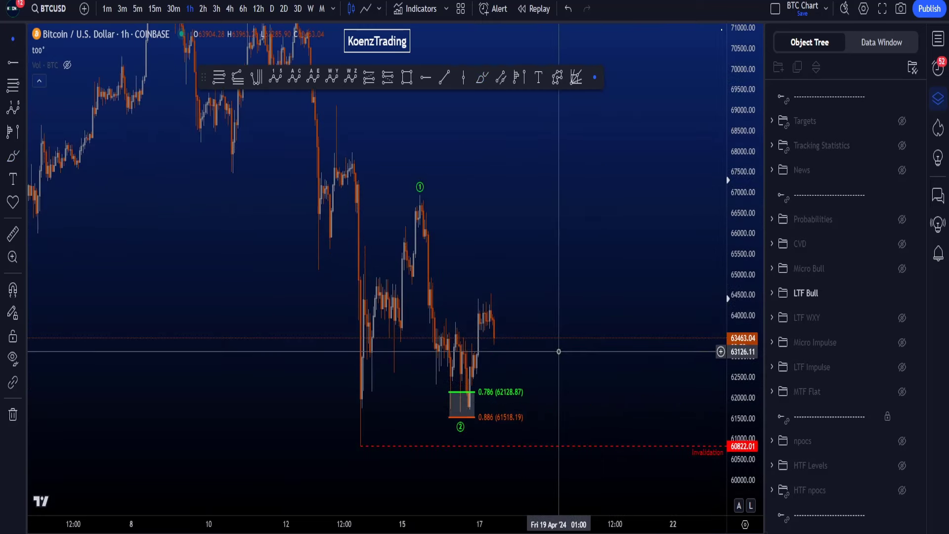
Step: Brush around the rise into green wave 1 and trace a move up from the wave 2 zone, removing the strokes
{"action": "scroll", "coordinate": [452, 311], "scroll_direction": "up", "scroll_amount": 1}
{"action": "left_click_drag", "start_coordinate": [273, 338], "coordinate": [352, 151]}
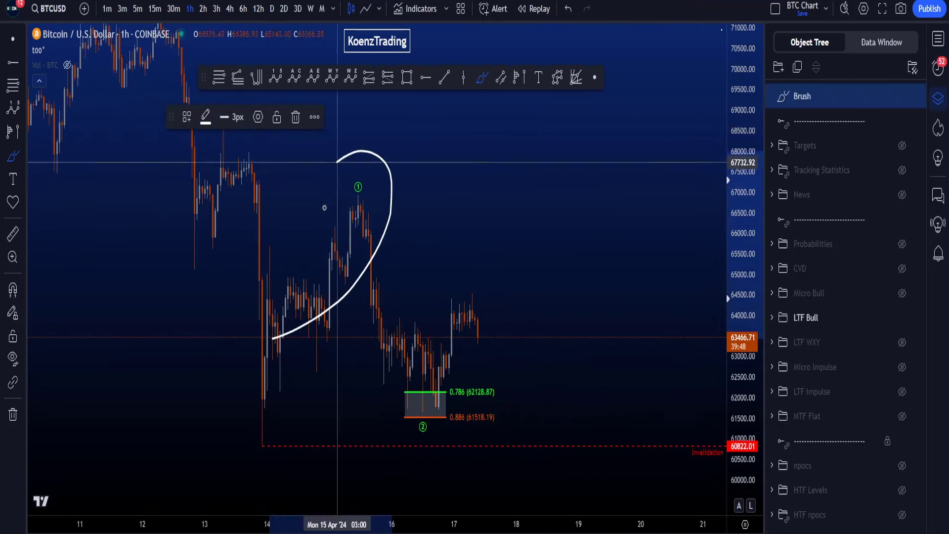
{"action": "key", "text": "Delete"}
{"action": "scroll", "coordinate": [452, 328], "scroll_direction": "up", "scroll_amount": 1}
{"action": "mouse_move", "coordinate": [422, 402]}
{"action": "left_mouse_down"}
{"action": "mouse_move", "coordinate": [402, 437]}
{"action": "mouse_move", "coordinate": [522, 302]}
{"action": "mouse_move", "coordinate": [532, 318]}
{"action": "left_mouse_up"}
{"action": "key", "text": "ctrl+z"}
{"action": "key", "text": "ctrl+z"}
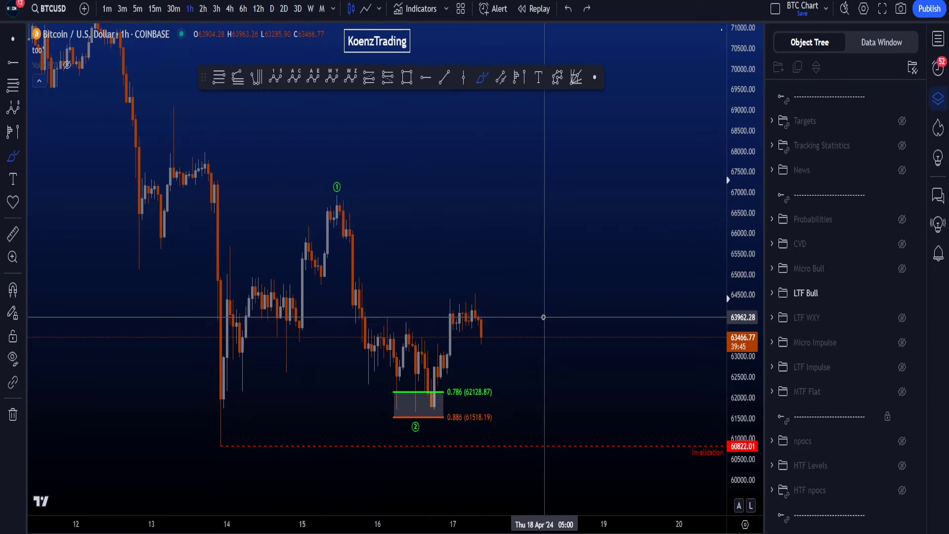
Step: Circle the green wave 2 low and trace the decline from wave 1 into wave 2, undoing the brush strokes
{"action": "left_click_drag", "start_coordinate": [426, 417], "coordinate": [420, 408]}
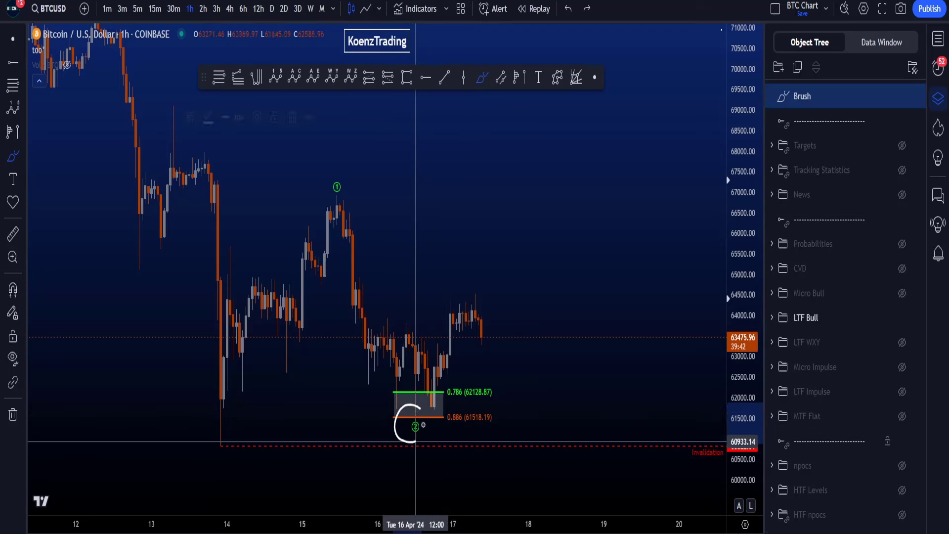
{"action": "key", "text": "ctrl+z"}
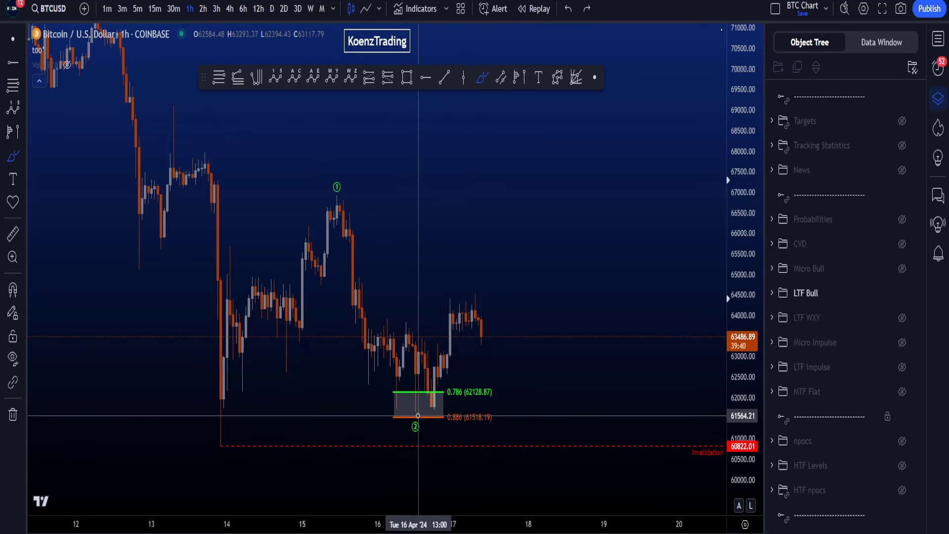
{"action": "scroll", "coordinate": [407, 313], "scroll_direction": "up", "scroll_amount": 1}
{"action": "left_click_drag", "start_coordinate": [299, 205], "coordinate": [390, 439]}
{"action": "key", "text": "ctrl+z"}
{"action": "key", "text": "ctrl+z"}
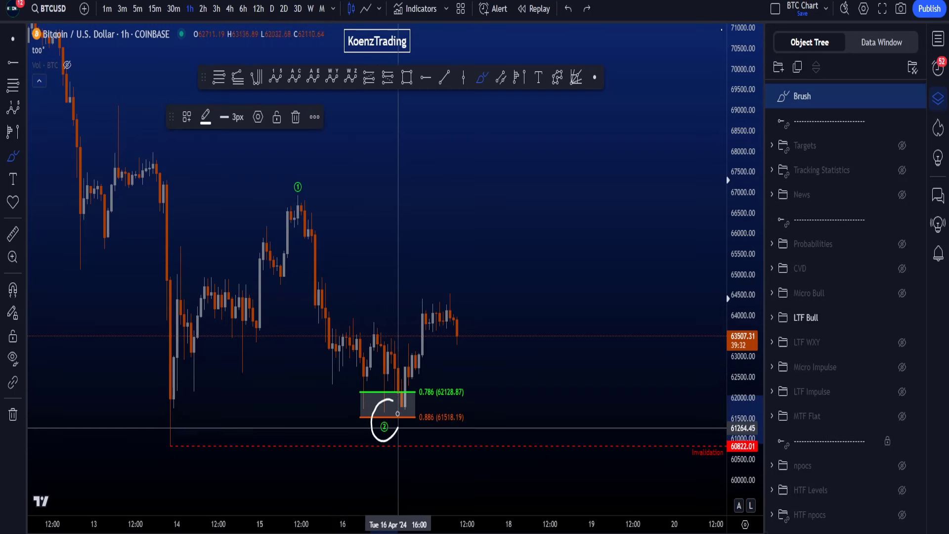
{"action": "key", "text": "ctrl+z"}
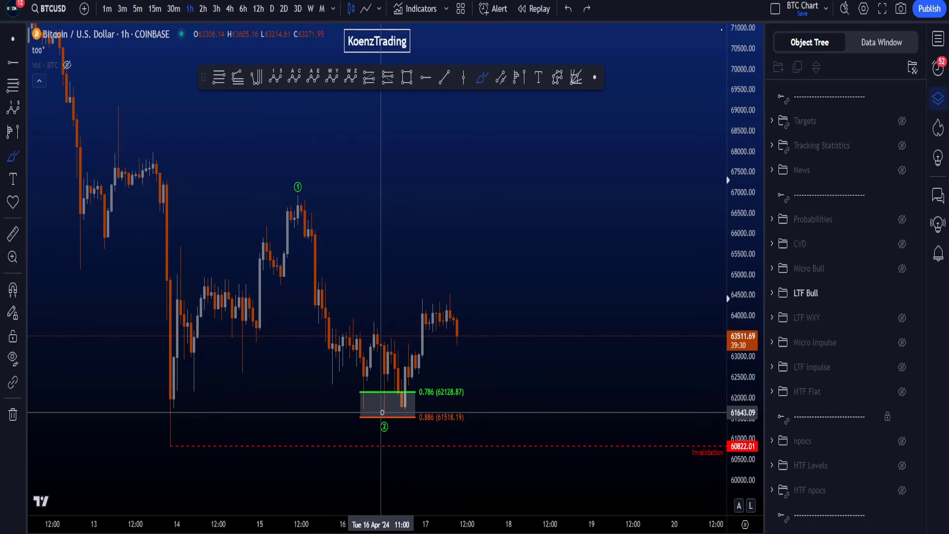
Step: Outline the 0.786 (62128.87) level and circle the lows around the wave 2 zone, undoing each stroke
{"action": "mouse_move", "coordinate": [427, 402]}
{"action": "left_mouse_down"}
{"action": "mouse_move", "coordinate": [435, 378]}
{"action": "mouse_move", "coordinate": [488, 403]}
{"action": "left_mouse_up"}
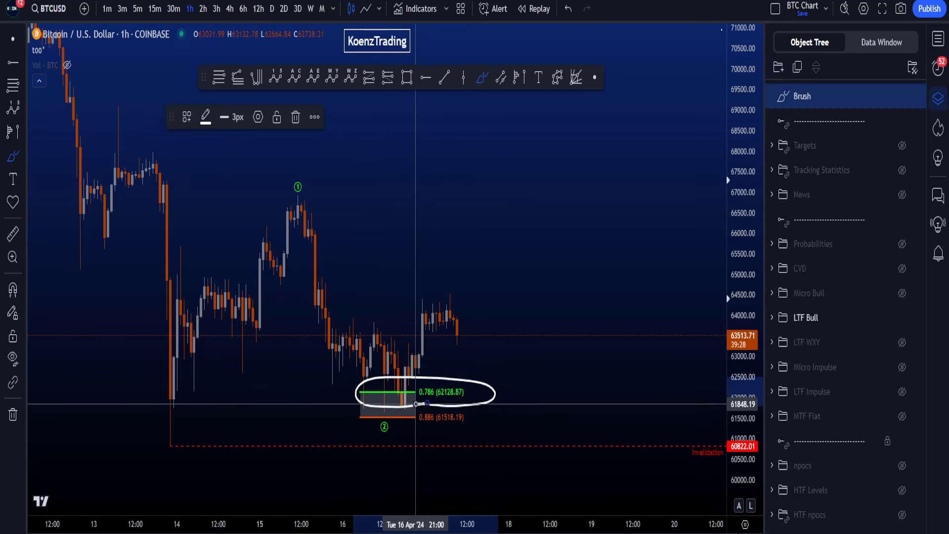
{"action": "key", "text": "ctrl+z"}
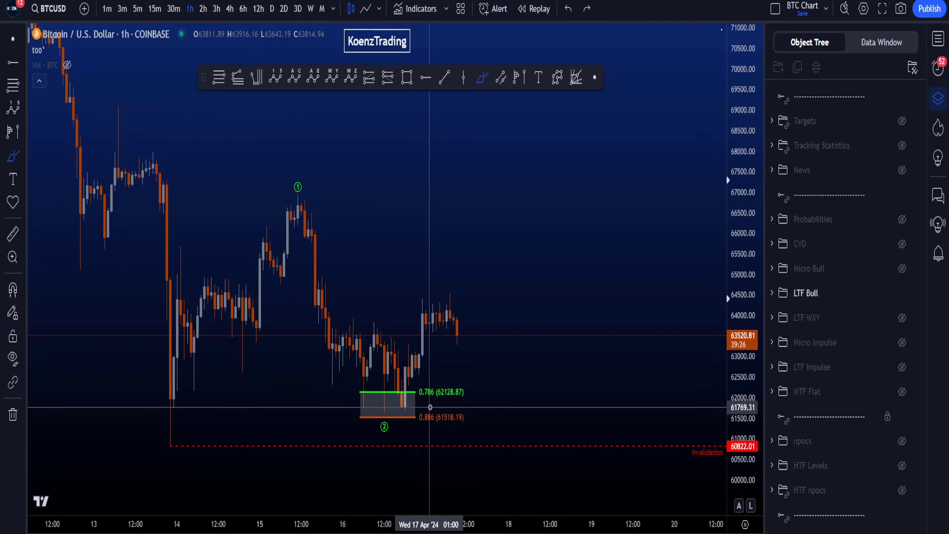
{"action": "left_click_drag", "start_coordinate": [428, 407], "coordinate": [404, 403]}
{"action": "key", "text": "ctrl+z"}
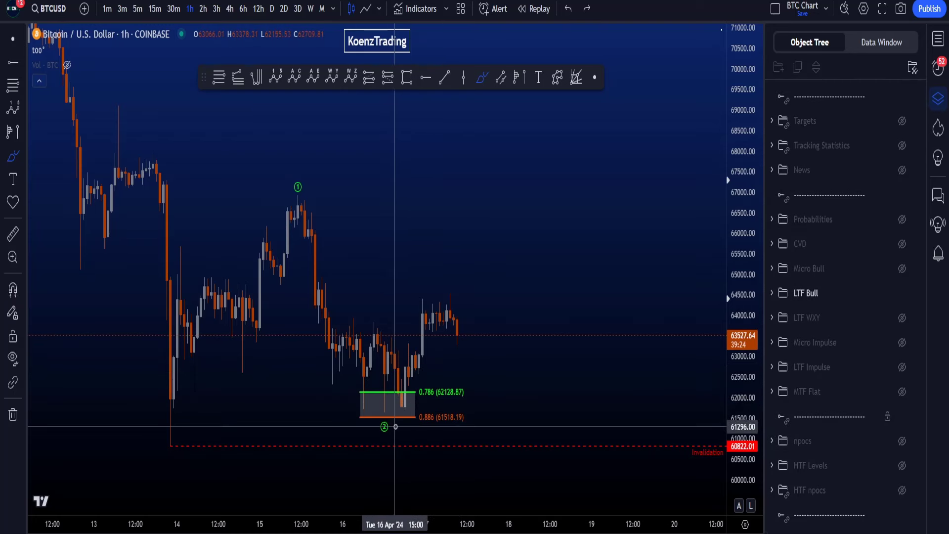
{"action": "mouse_move", "coordinate": [396, 420]}
{"action": "left_mouse_down"}
{"action": "mouse_move", "coordinate": [371, 407]}
{"action": "mouse_move", "coordinate": [395, 438]}
{"action": "left_mouse_up"}
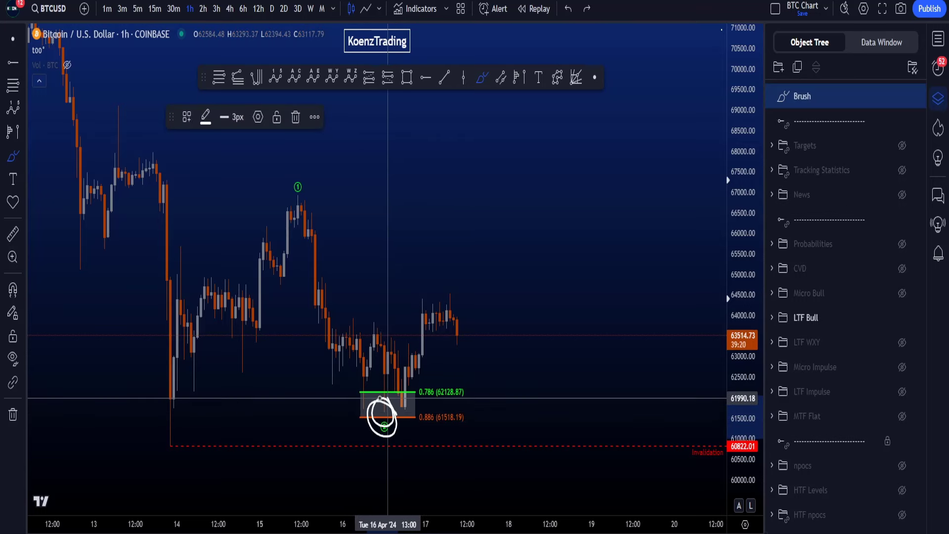
{"action": "key", "text": "ctrl+z"}
{"action": "key", "text": "Escape"}
Step: Trace the rise out of the green wave 2 zone with the Brush, mark its end and undo both strokes
{"action": "left_click_drag", "start_coordinate": [594, 229], "coordinate": [546, 269]}
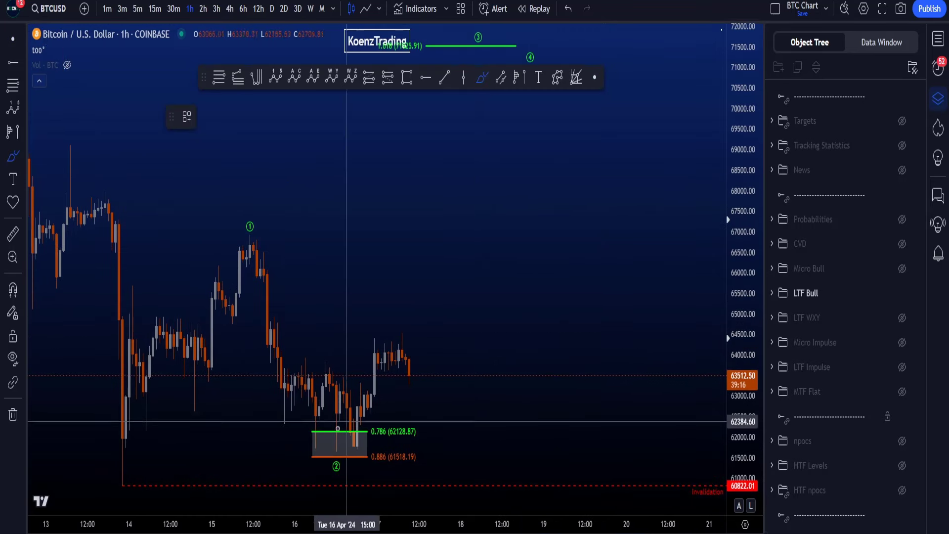
{"action": "mouse_move", "coordinate": [341, 440]}
{"action": "left_mouse_down"}
{"action": "mouse_move", "coordinate": [346, 447]}
{"action": "mouse_move", "coordinate": [430, 384]}
{"action": "mouse_move", "coordinate": [436, 320]}
{"action": "left_mouse_up"}
{"action": "left_click_drag", "start_coordinate": [420, 347], "coordinate": [454, 346]}
{"action": "key", "text": "ctrl+z"}
{"action": "key", "text": "ctrl+z"}
Step: Circle the green wave 3 label and the 1.618 (71525.91) target label, undoing both brush strokes
{"action": "left_click_drag", "start_coordinate": [735, 243], "coordinate": [735, 388]}
{"action": "mouse_move", "coordinate": [492, 124]}
{"action": "left_mouse_down"}
{"action": "mouse_move", "coordinate": [468, 114]}
{"action": "mouse_move", "coordinate": [489, 120]}
{"action": "left_mouse_up"}
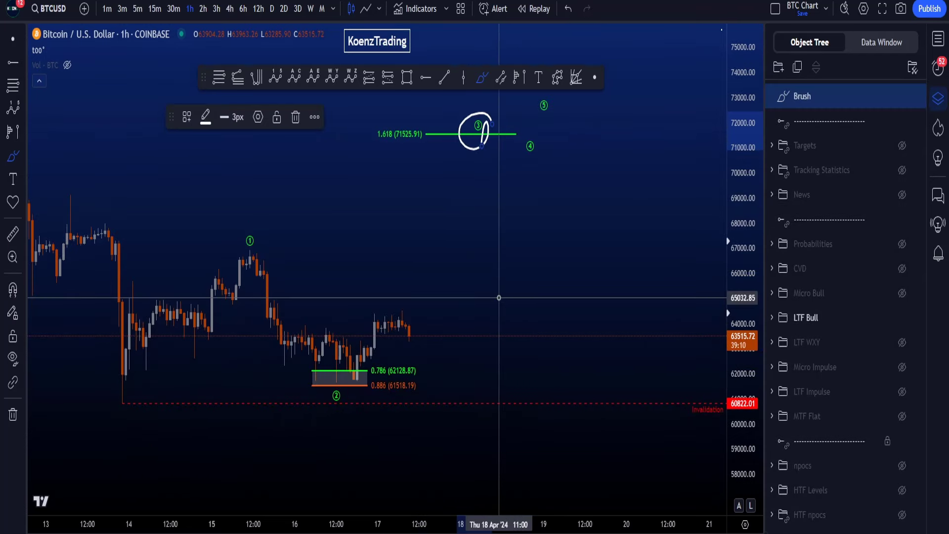
{"action": "key", "text": "ctrl+z"}
{"action": "mouse_move", "coordinate": [406, 121]}
{"action": "left_mouse_down"}
{"action": "mouse_move", "coordinate": [357, 132]}
{"action": "mouse_move", "coordinate": [422, 135]}
{"action": "left_mouse_up"}
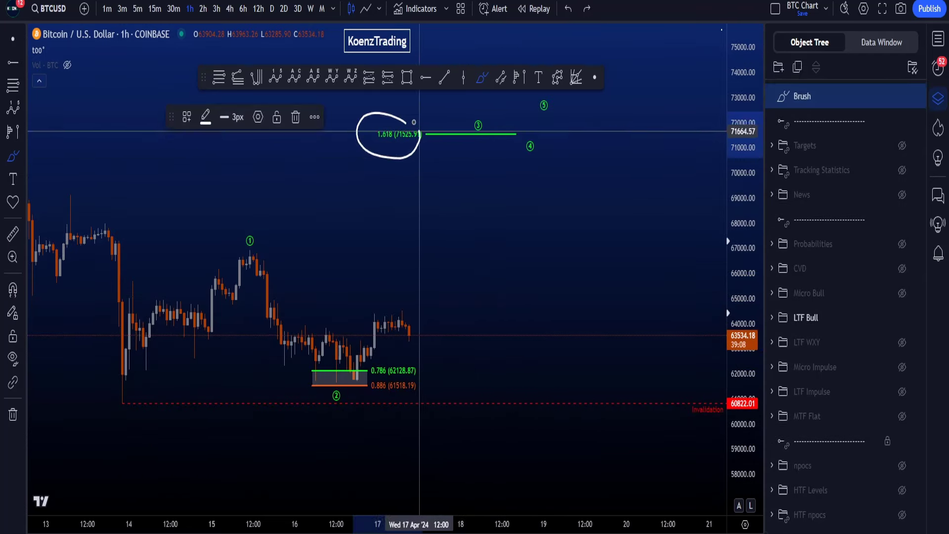
{"action": "key", "text": "ctrl+z"}
Step: Trace the move from the invalidation low through wave 1 to wave 2 and mark the 1.618 target, undoing both strokes
{"action": "mouse_move", "coordinate": [133, 395]}
{"action": "left_mouse_down"}
{"action": "mouse_move", "coordinate": [112, 389]}
{"action": "mouse_move", "coordinate": [244, 275]}
{"action": "mouse_move", "coordinate": [333, 375]}
{"action": "left_mouse_up"}
{"action": "key", "text": "ctrl+z"}
{"action": "mouse_move", "coordinate": [423, 153]}
{"action": "left_mouse_down"}
{"action": "mouse_move", "coordinate": [377, 155]}
{"action": "mouse_move", "coordinate": [440, 119]}
{"action": "left_mouse_up"}
{"action": "key", "text": "ctrl+z"}
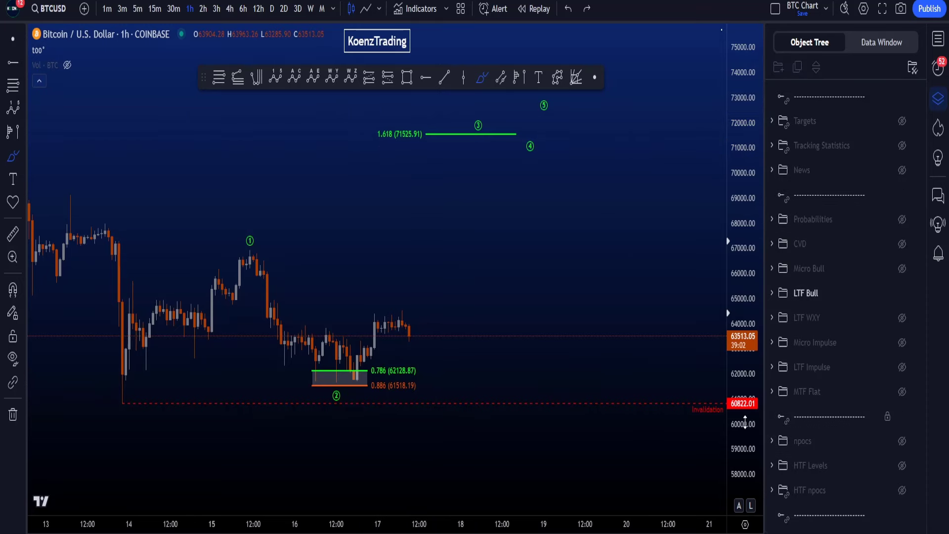
Step: Show the Micro Bull drawing group and rescale the price axis to fit its wave labels
{"action": "left_click_drag", "start_coordinate": [737, 414], "coordinate": [739, 284]}
{"action": "left_click", "coordinate": [903, 269]}
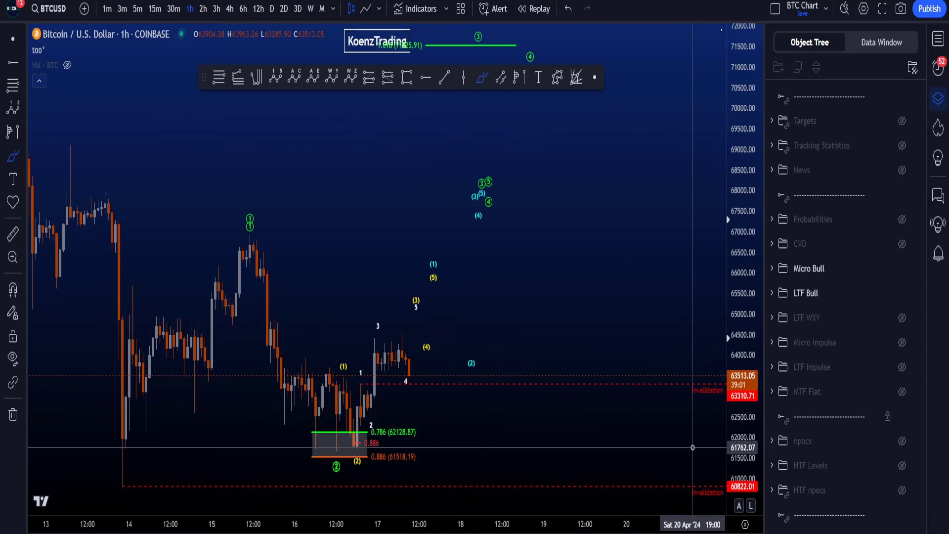
{"action": "left_click_drag", "start_coordinate": [743, 389], "coordinate": [743, 415]}
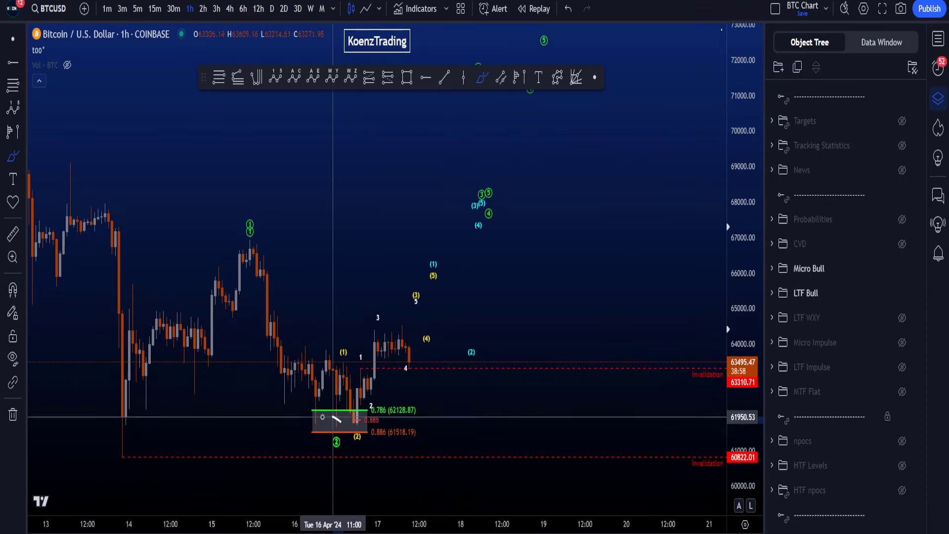
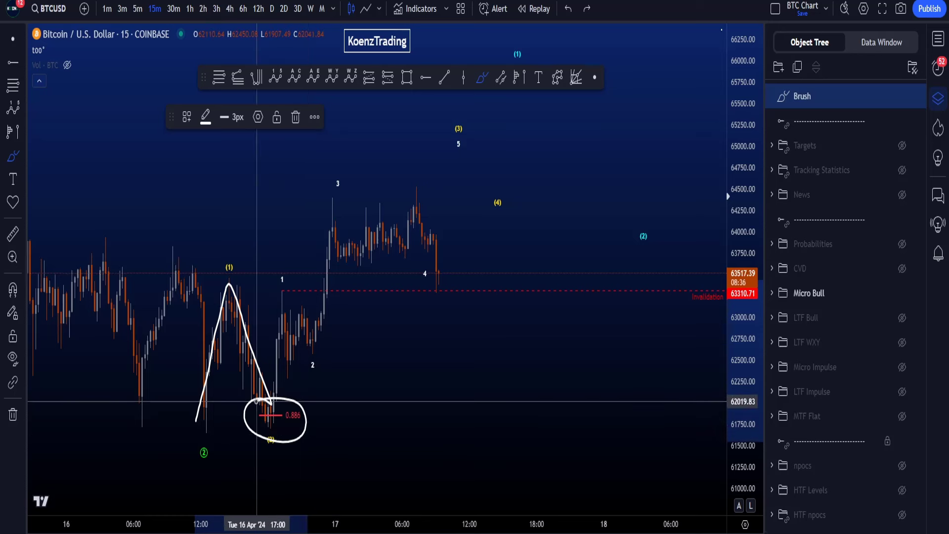
Step: Undo the circle around the yellow (2) low, trace the rise from (2) toward wave 5 and undo that stroke
{"action": "key", "text": "ctrl+z"}
{"action": "mouse_move", "coordinate": [260, 412]}
{"action": "left_mouse_down"}
{"action": "mouse_move", "coordinate": [286, 311]}
{"action": "mouse_move", "coordinate": [336, 237]}
{"action": "mouse_move", "coordinate": [413, 268]}
{"action": "mouse_move", "coordinate": [466, 180]}
{"action": "left_mouse_up"}
{"action": "key", "text": "ctrl+z"}
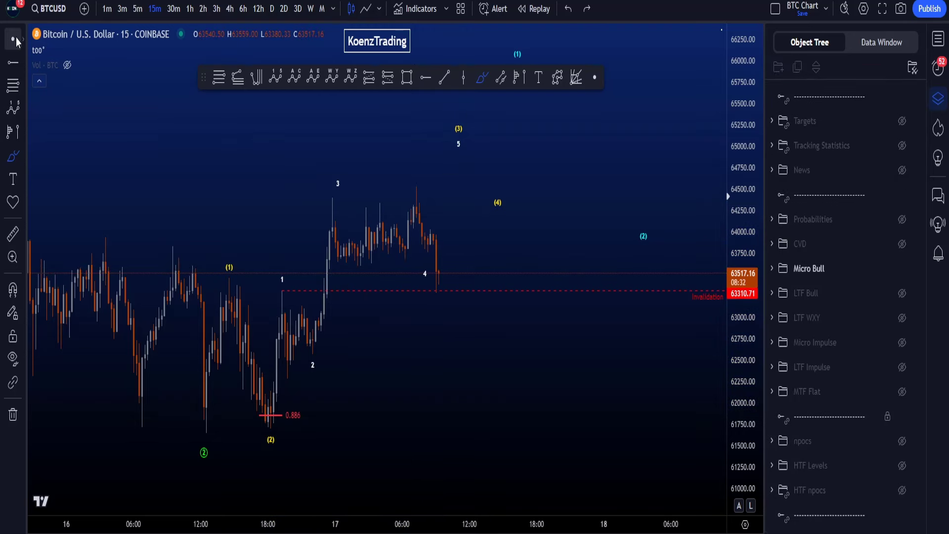
Step: Brush a stroke from white wave 1 toward the consolidation low after wave 3 and undo it
{"action": "left_click_drag", "start_coordinate": [415, 360], "coordinate": [399, 389]}
{"action": "left_click", "coordinate": [483, 81]}
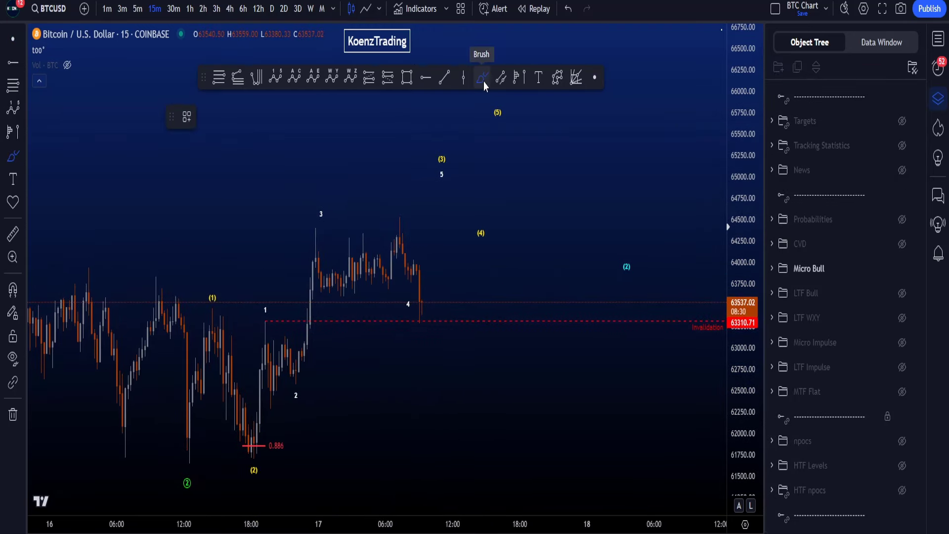
{"action": "mouse_move", "coordinate": [279, 316]}
{"action": "left_mouse_down"}
{"action": "mouse_move", "coordinate": [277, 302]}
{"action": "mouse_move", "coordinate": [415, 307]}
{"action": "mouse_move", "coordinate": [366, 287]}
{"action": "left_mouse_up"}
{"action": "key", "text": "ctrl+z"}
Step: Move the white wave 5 and yellow (3) labels onto the 17 April high
{"action": "left_click_drag", "start_coordinate": [441, 186], "coordinate": [399, 222]}
{"action": "left_click_drag", "start_coordinate": [441, 174], "coordinate": [399, 210]}
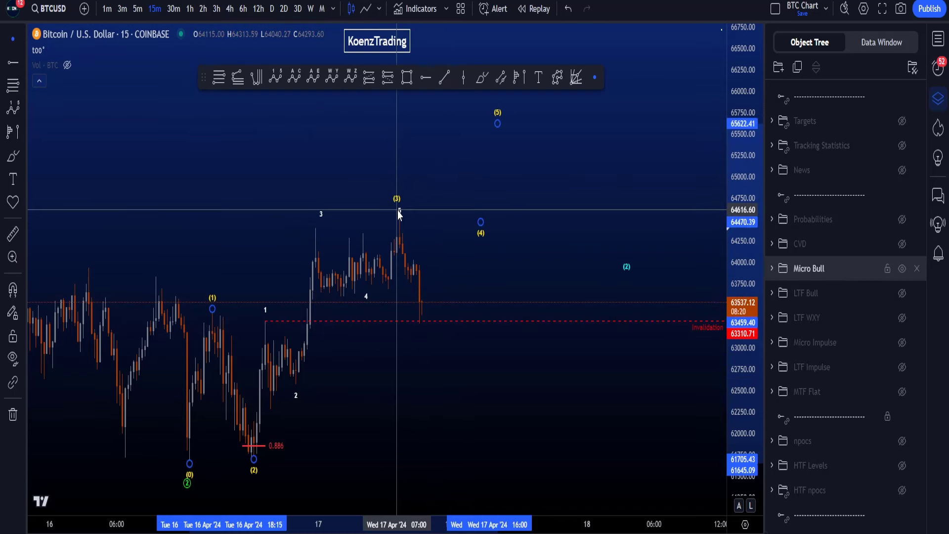
Step: Move the yellow (4) label to the latest low, brush across from (1) toward it, and undo the stroke and the move
{"action": "left_click_drag", "start_coordinate": [481, 224], "coordinate": [427, 321]}
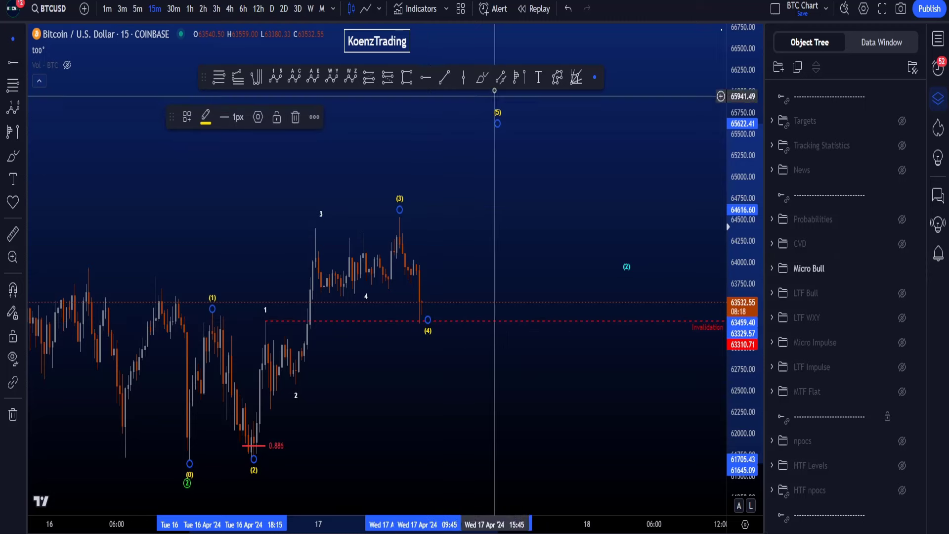
{"action": "left_click", "coordinate": [482, 77]}
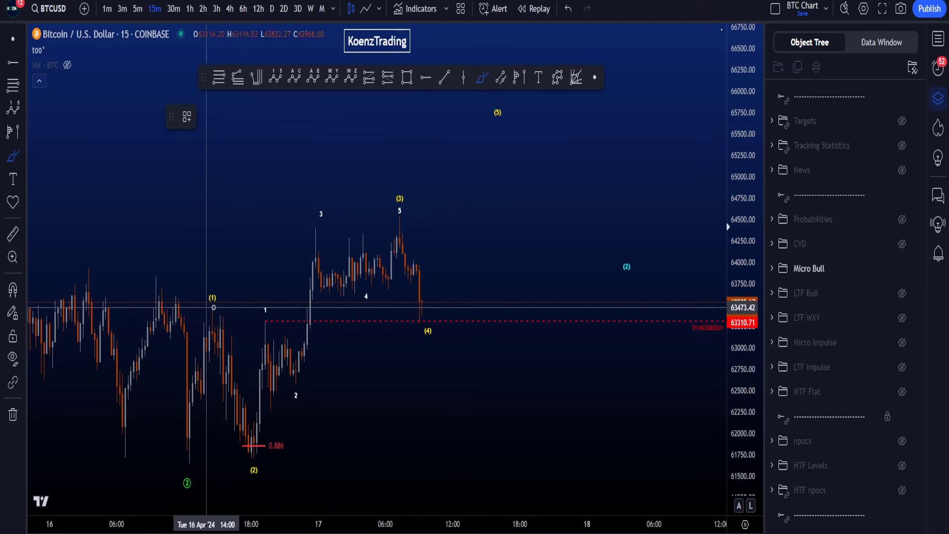
{"action": "mouse_move", "coordinate": [221, 299]}
{"action": "left_mouse_down"}
{"action": "mouse_move", "coordinate": [204, 294]}
{"action": "mouse_move", "coordinate": [429, 296]}
{"action": "mouse_move", "coordinate": [422, 302]}
{"action": "left_mouse_up"}
{"action": "key", "text": "ctrl+z"}
{"action": "key", "text": "ctrl+z"}
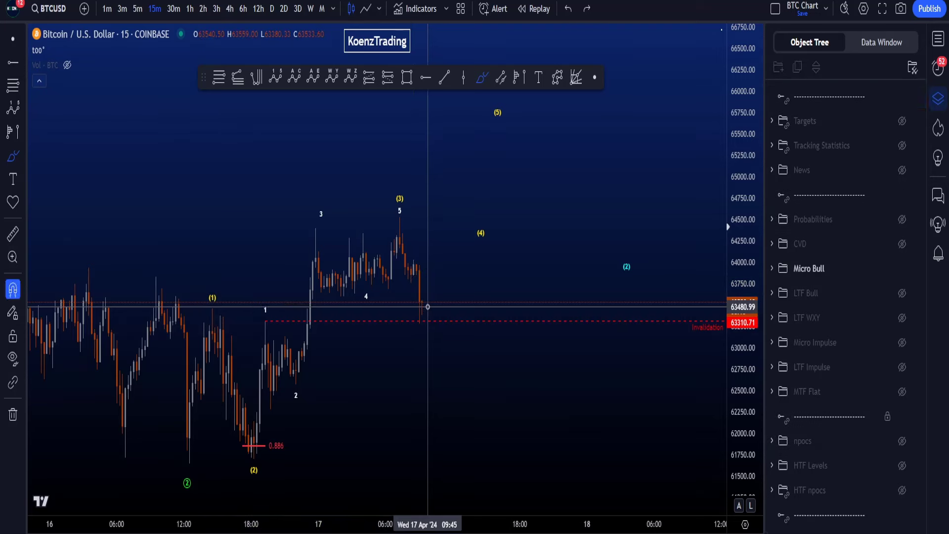
Step: Trace the path from green wave 2 through (1) and (2) to (3) and circle the (2) low, undoing both strokes
{"action": "left_click", "coordinate": [16, 42]}
{"action": "left_click_drag", "start_coordinate": [743, 156], "coordinate": [743, 170]}
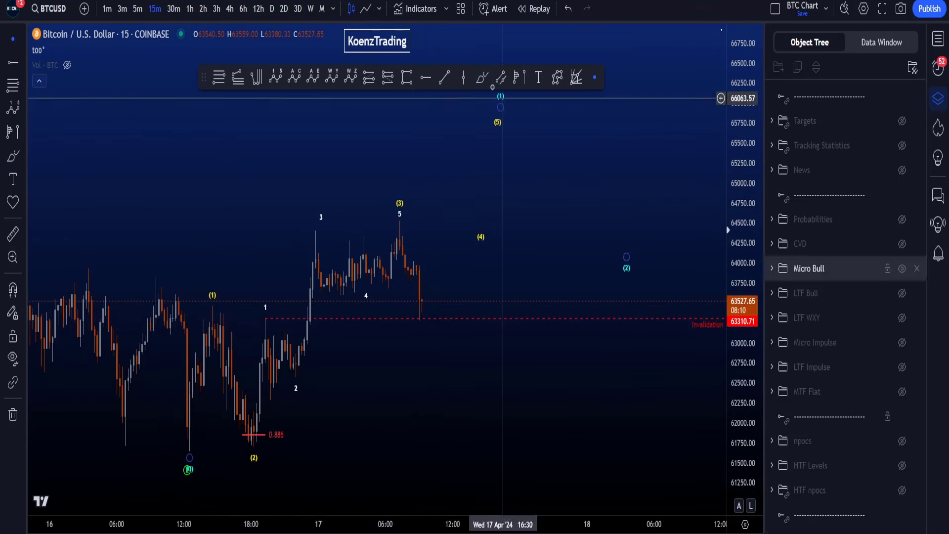
{"action": "left_click", "coordinate": [484, 80]}
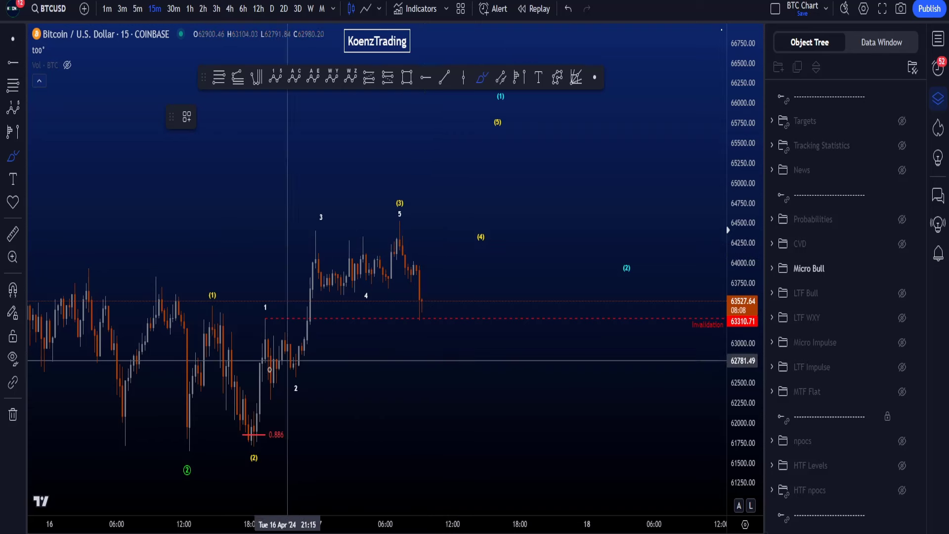
{"action": "mouse_move", "coordinate": [186, 438]}
{"action": "left_mouse_down"}
{"action": "mouse_move", "coordinate": [254, 408]}
{"action": "mouse_move", "coordinate": [403, 242]}
{"action": "left_mouse_up"}
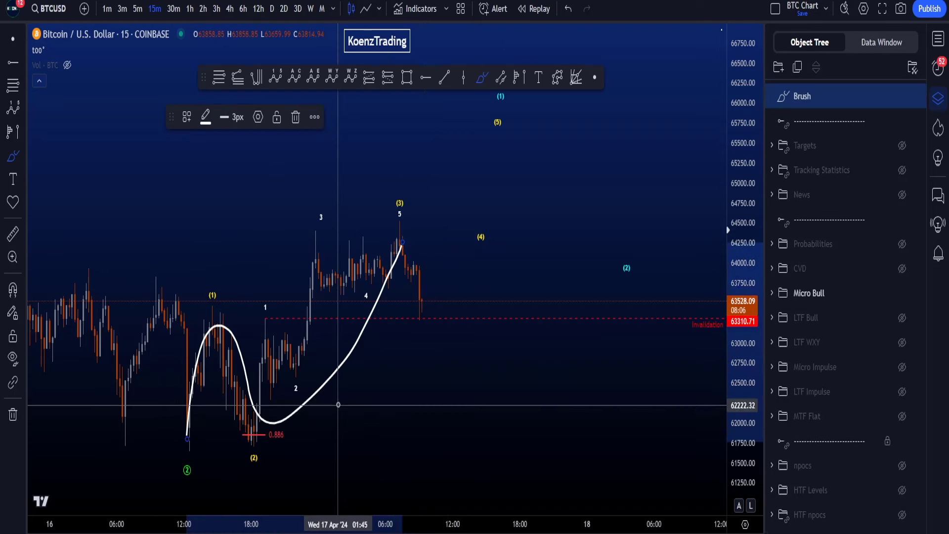
{"action": "key", "text": "ctrl+z"}
{"action": "mouse_move", "coordinate": [285, 422]}
{"action": "left_mouse_down"}
{"action": "mouse_move", "coordinate": [231, 440]}
{"action": "mouse_move", "coordinate": [286, 426]}
{"action": "left_mouse_up"}
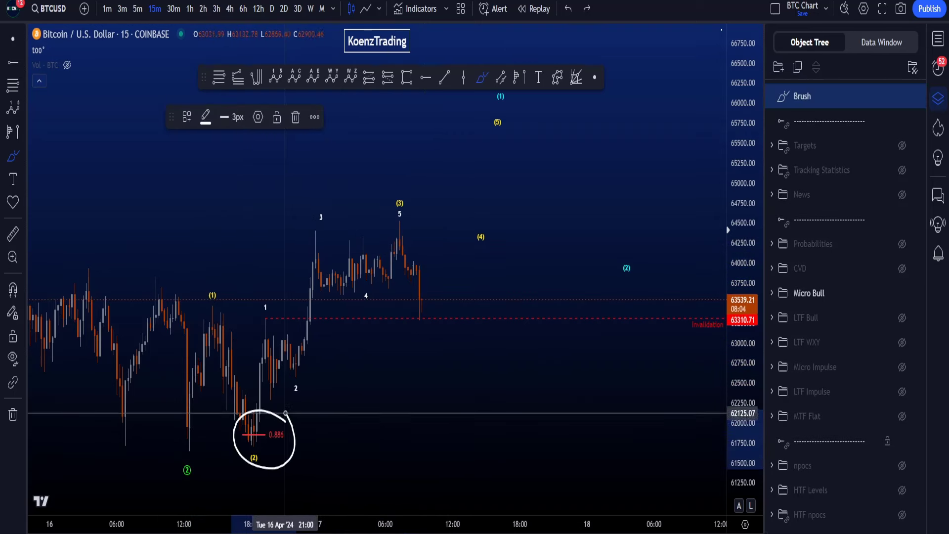
{"action": "key", "text": "ctrl+z"}
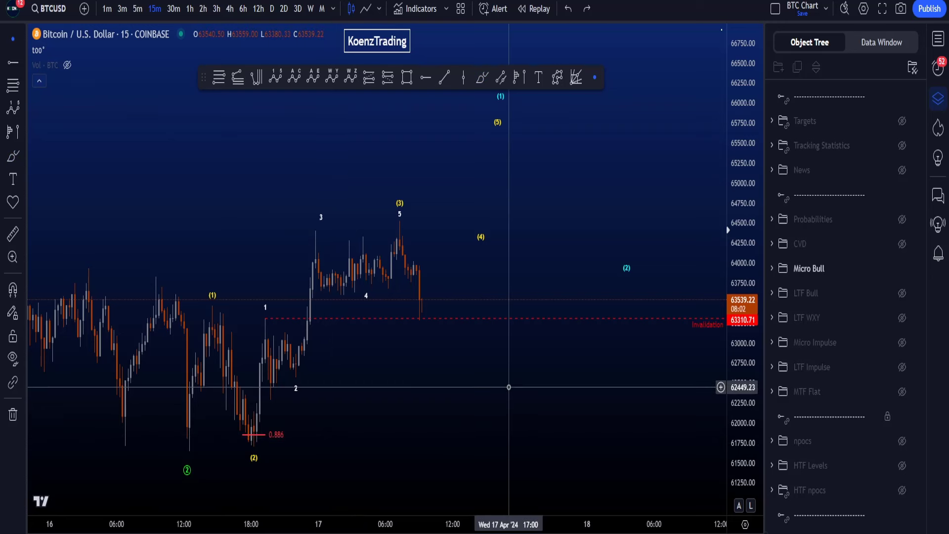
Step: Brush a path from the green wave 2 low up toward the yellow (4) label and undo it
{"action": "left_click_drag", "start_coordinate": [516, 383], "coordinate": [500, 396]}
{"action": "left_click_drag", "start_coordinate": [733, 225], "coordinate": [739, 244]}
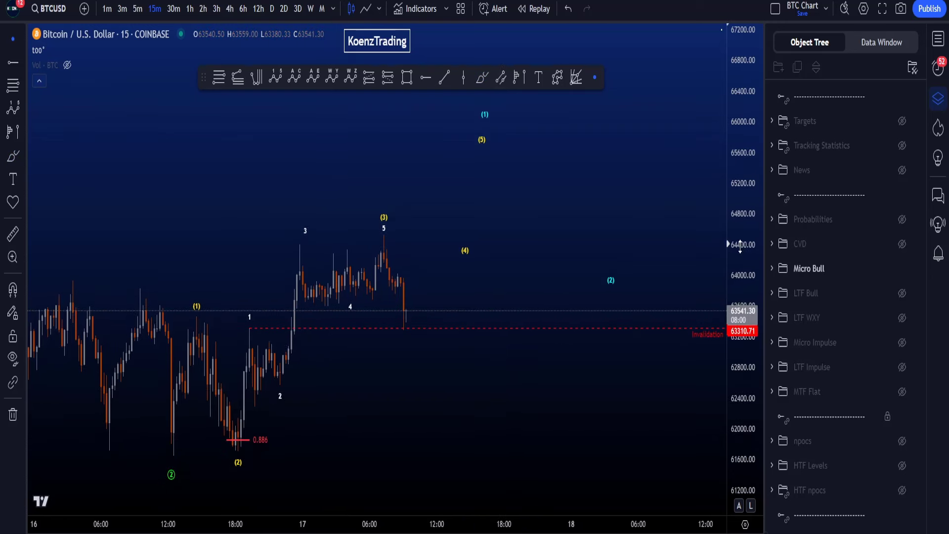
{"action": "left_click", "coordinate": [484, 79]}
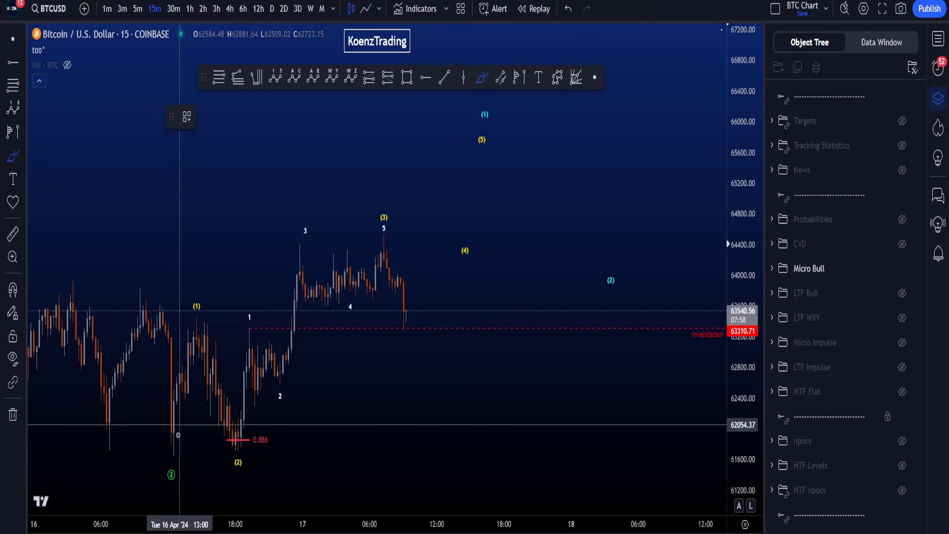
{"action": "mouse_move", "coordinate": [170, 454]}
{"action": "left_mouse_down"}
{"action": "mouse_move", "coordinate": [195, 361]}
{"action": "mouse_move", "coordinate": [237, 375]}
{"action": "mouse_move", "coordinate": [286, 309]}
{"action": "mouse_move", "coordinate": [401, 277]}
{"action": "mouse_move", "coordinate": [409, 316]}
{"action": "mouse_move", "coordinate": [459, 232]}
{"action": "left_mouse_up"}
{"action": "key", "text": "ctrl+z"}
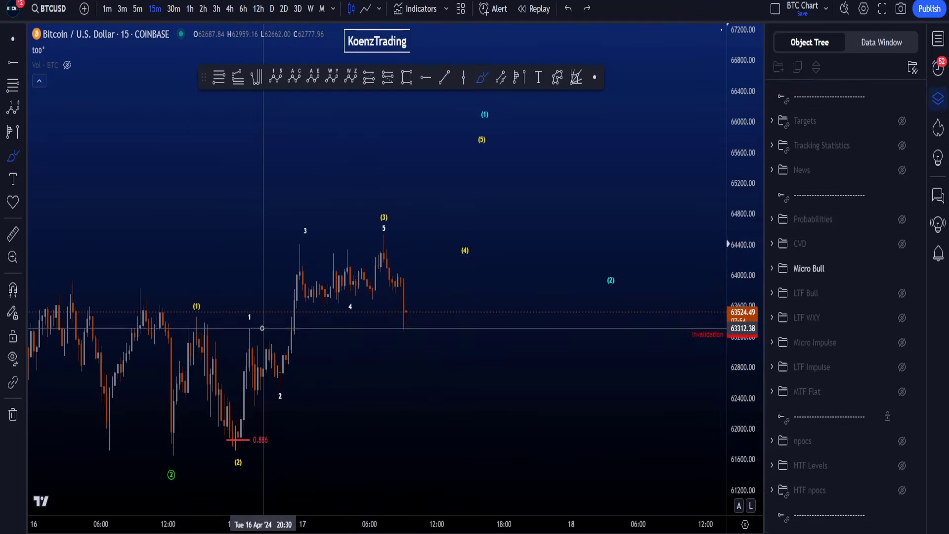
Step: Brush strokes across from white wave 1 and yellow (1), trace the drop from (3) to a circled wave 1 high, undoing each
{"action": "mouse_move", "coordinate": [258, 312]}
{"action": "left_mouse_down"}
{"action": "mouse_move", "coordinate": [252, 335]}
{"action": "mouse_move", "coordinate": [356, 312]}
{"action": "mouse_move", "coordinate": [347, 319]}
{"action": "left_mouse_up"}
{"action": "key", "text": "ctrl+z"}
{"action": "mouse_move", "coordinate": [205, 297]}
{"action": "left_mouse_down"}
{"action": "mouse_move", "coordinate": [202, 320]}
{"action": "mouse_move", "coordinate": [461, 253]}
{"action": "mouse_move", "coordinate": [444, 265]}
{"action": "left_mouse_up"}
{"action": "key", "text": "ctrl+z"}
{"action": "mouse_move", "coordinate": [380, 252]}
{"action": "left_mouse_down"}
{"action": "mouse_move", "coordinate": [398, 275]}
{"action": "mouse_move", "coordinate": [405, 327]}
{"action": "mouse_move", "coordinate": [313, 314]}
{"action": "mouse_move", "coordinate": [244, 341]}
{"action": "left_mouse_up"}
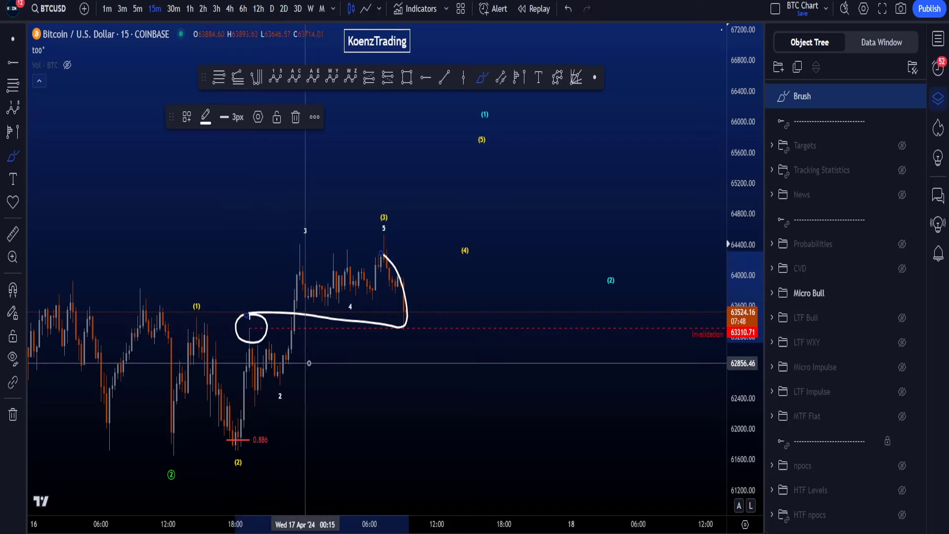
{"action": "key", "text": "ctrl+z"}
Step: Brush a short mark by the yellow (1) high and remove it
{"action": "left_click_drag", "start_coordinate": [743, 410], "coordinate": [742, 275]}
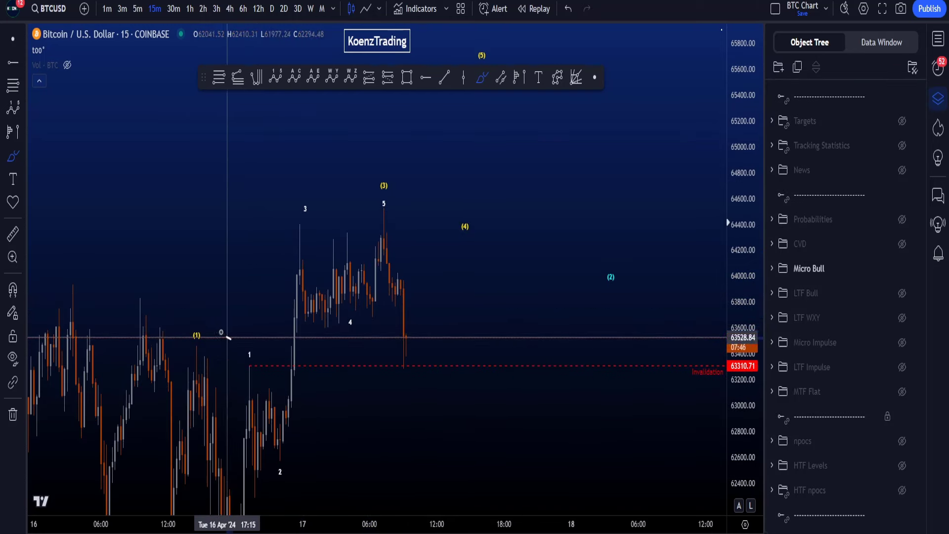
{"action": "left_click_drag", "start_coordinate": [230, 339], "coordinate": [200, 365]}
{"action": "key", "text": "Delete"}
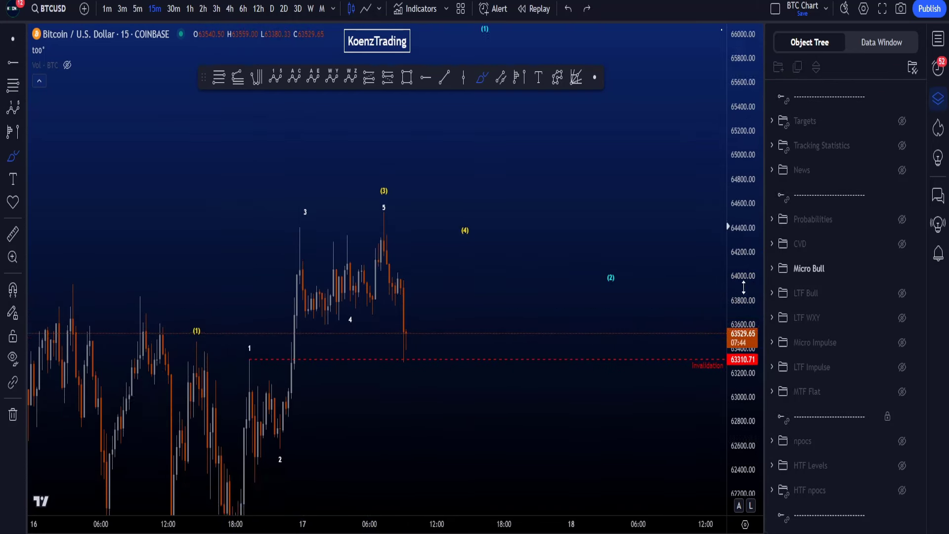
Step: Trace the rise from green wave 2 through (1) and (2), add a wavy stroke, a cross and a vertical line, and undo all strokes
{"action": "scroll", "coordinate": [611, 349], "scroll_direction": "down", "scroll_amount": 2}
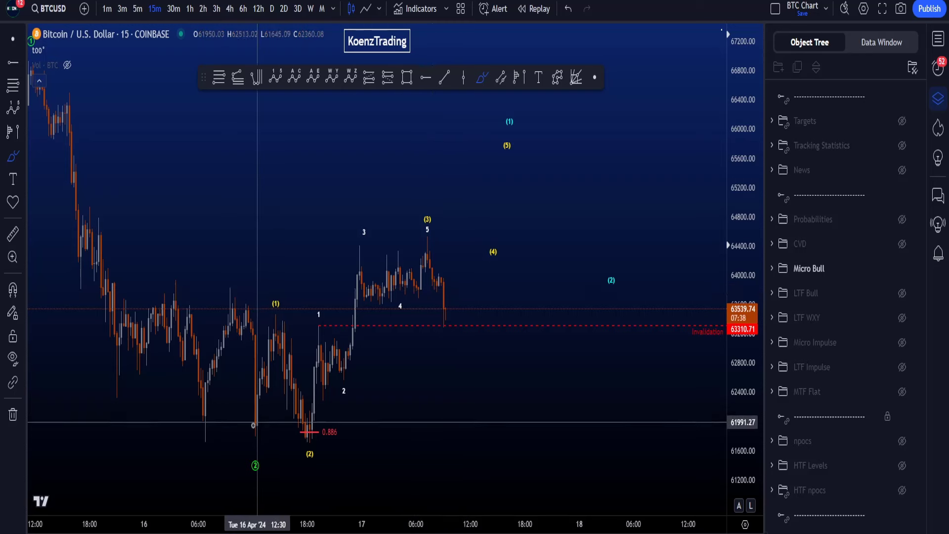
{"action": "mouse_move", "coordinate": [246, 435]}
{"action": "left_mouse_down"}
{"action": "mouse_move", "coordinate": [327, 414]}
{"action": "mouse_move", "coordinate": [395, 261]}
{"action": "left_mouse_up"}
{"action": "mouse_move", "coordinate": [388, 197]}
{"action": "left_mouse_down"}
{"action": "mouse_move", "coordinate": [391, 227]}
{"action": "mouse_move", "coordinate": [434, 217]}
{"action": "left_mouse_up"}
{"action": "mouse_move", "coordinate": [485, 355]}
{"action": "left_mouse_down"}
{"action": "mouse_move", "coordinate": [463, 392]}
{"action": "mouse_move", "coordinate": [484, 406]}
{"action": "left_mouse_up"}
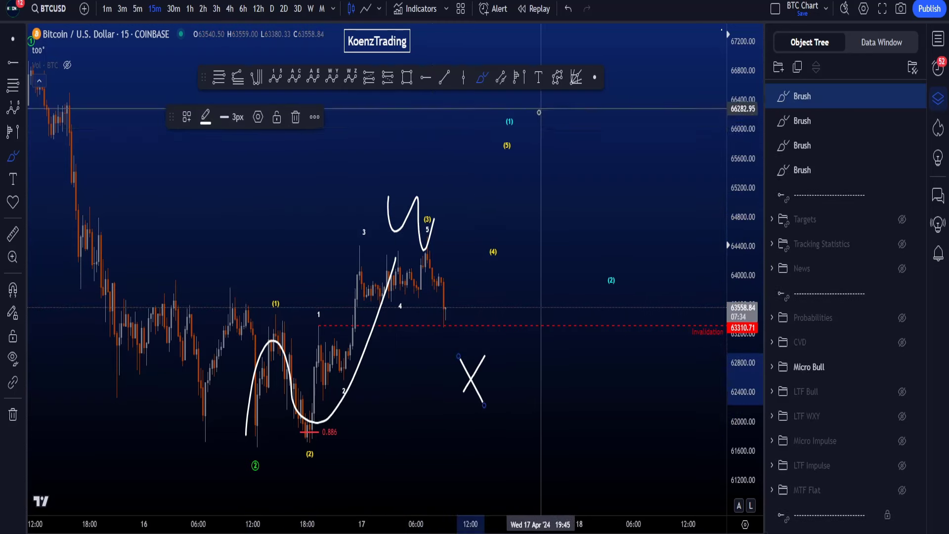
{"action": "left_click_drag", "start_coordinate": [540, 110], "coordinate": [540, 209]}
{"action": "key", "text": "ctrl+z"}
{"action": "key", "text": "ctrl+z"}
{"action": "key", "text": "ctrl+z"}
{"action": "key", "text": "ctrl+z"}
{"action": "key", "text": "ctrl+z"}
{"action": "key", "text": "ctrl+z"}
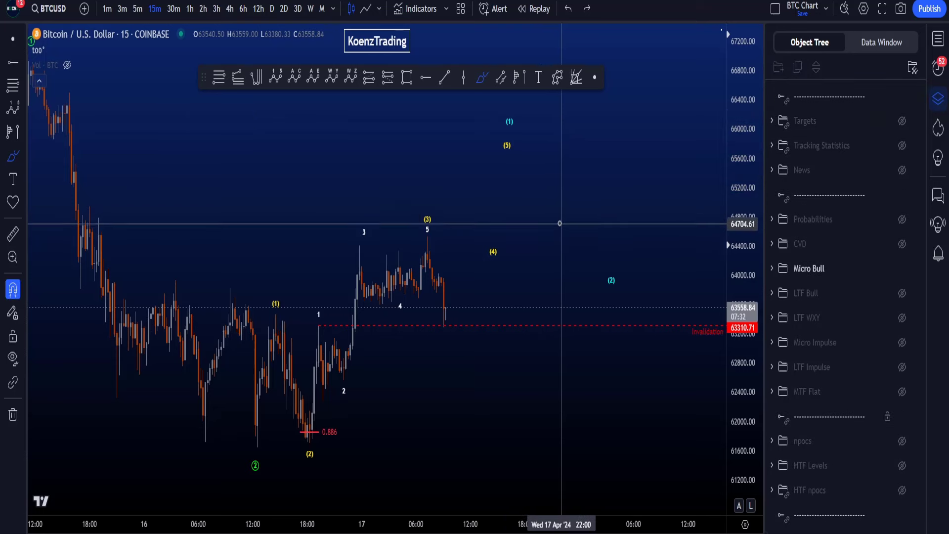
Step: Show the Targets drawing group and widen the VAH GP label box slightly
{"action": "left_click", "coordinate": [902, 122]}
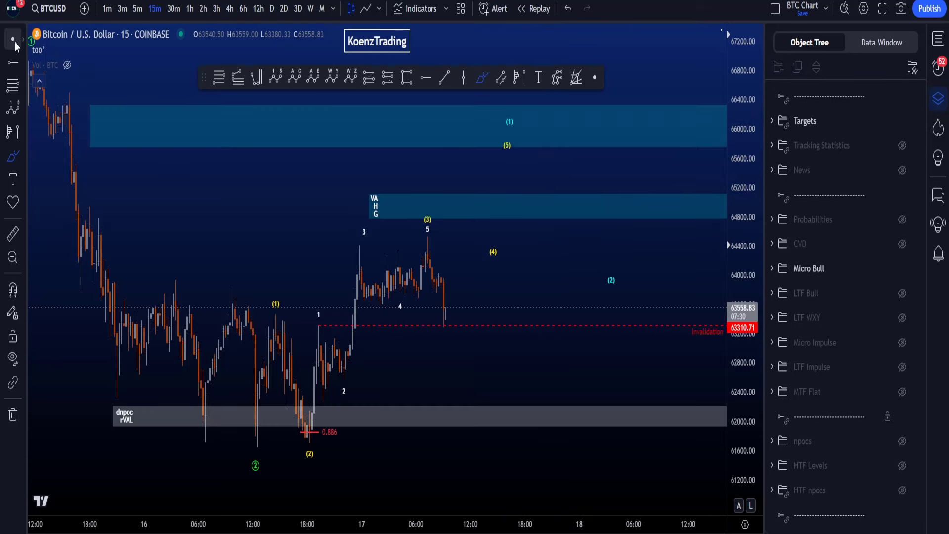
{"action": "left_click_drag", "start_coordinate": [475, 297], "coordinate": [441, 337]}
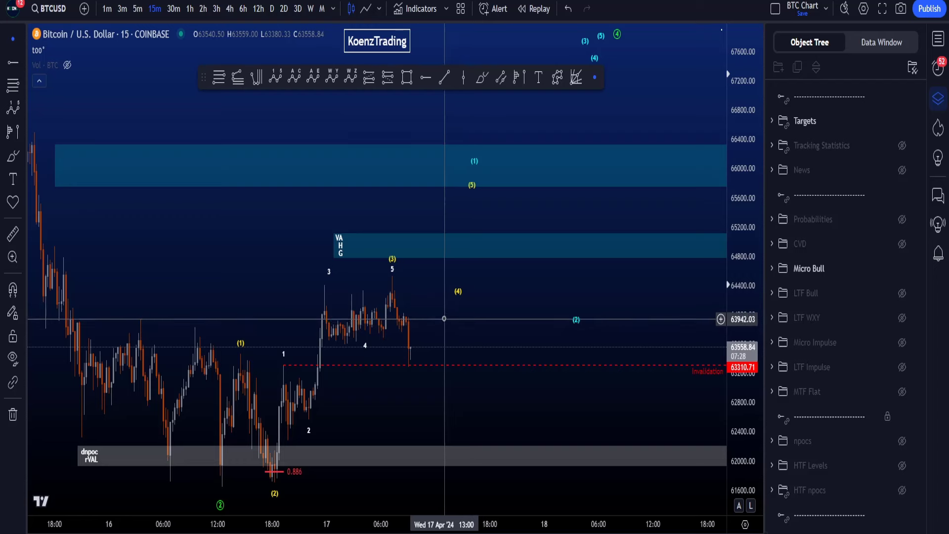
{"action": "left_click_drag", "start_coordinate": [416, 284], "coordinate": [420, 287]}
{"action": "left_click", "coordinate": [344, 247]}
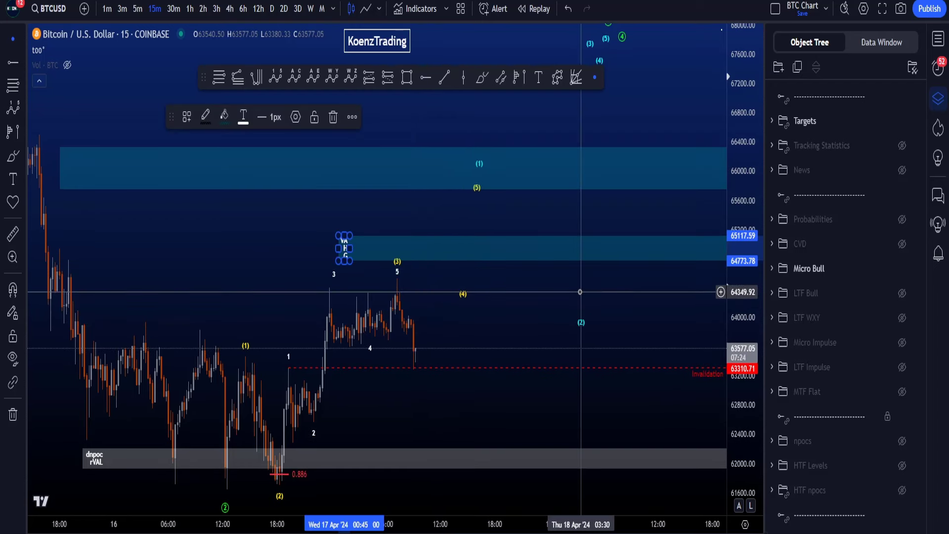
{"action": "left_click_drag", "start_coordinate": [580, 292], "coordinate": [612, 306]}
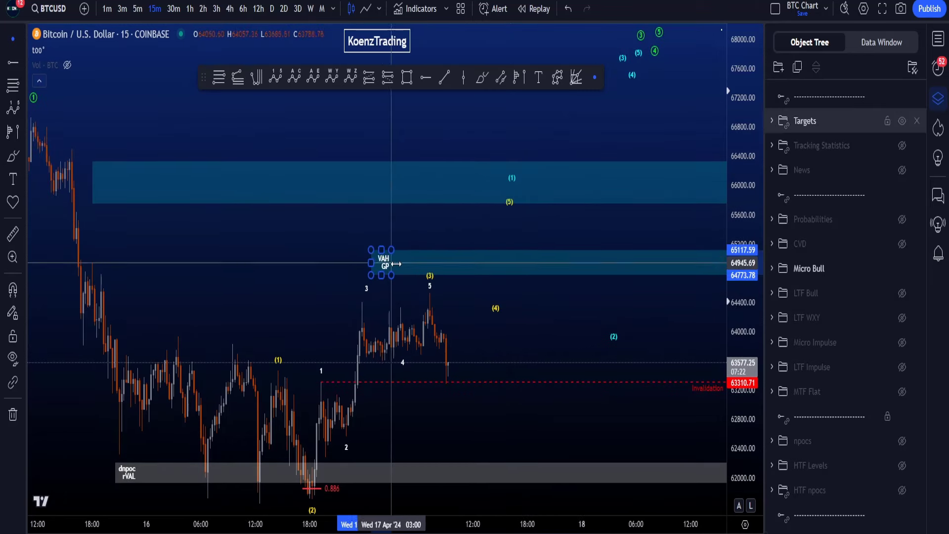
{"action": "left_click_drag", "start_coordinate": [392, 263], "coordinate": [397, 263]}
{"action": "left_click", "coordinate": [476, 309]}
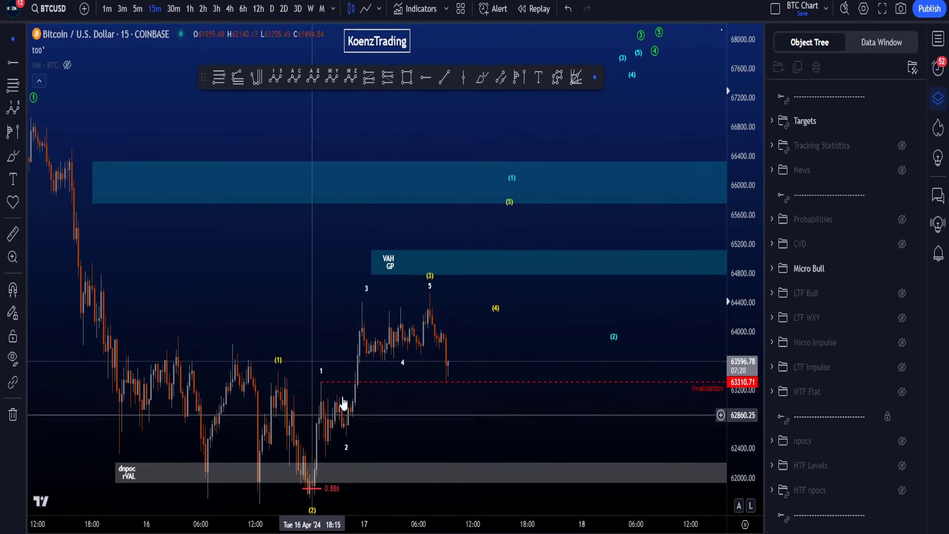
Step: Check the price limits of the upper target zone, and hide the Targets group
{"action": "left_click_drag", "start_coordinate": [519, 424], "coordinate": [514, 428]}
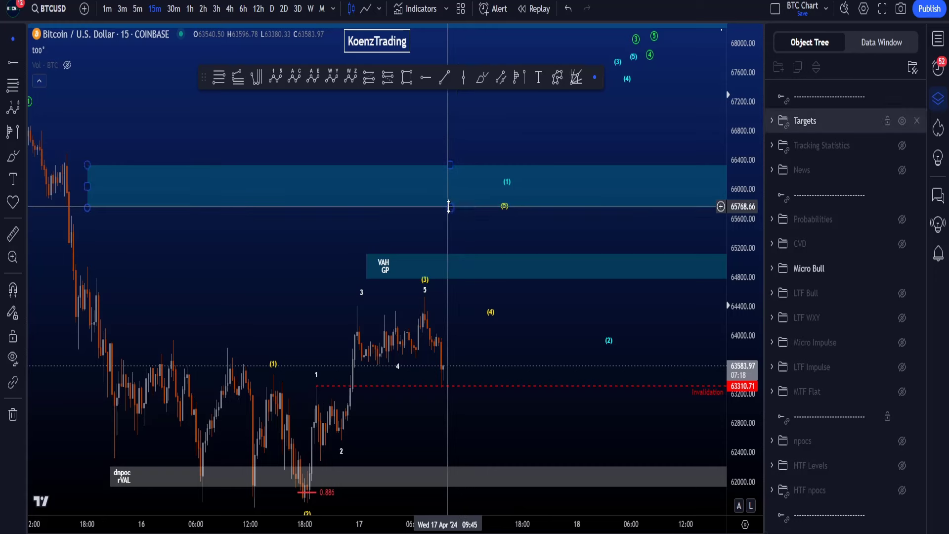
{"action": "left_click", "coordinate": [447, 206]}
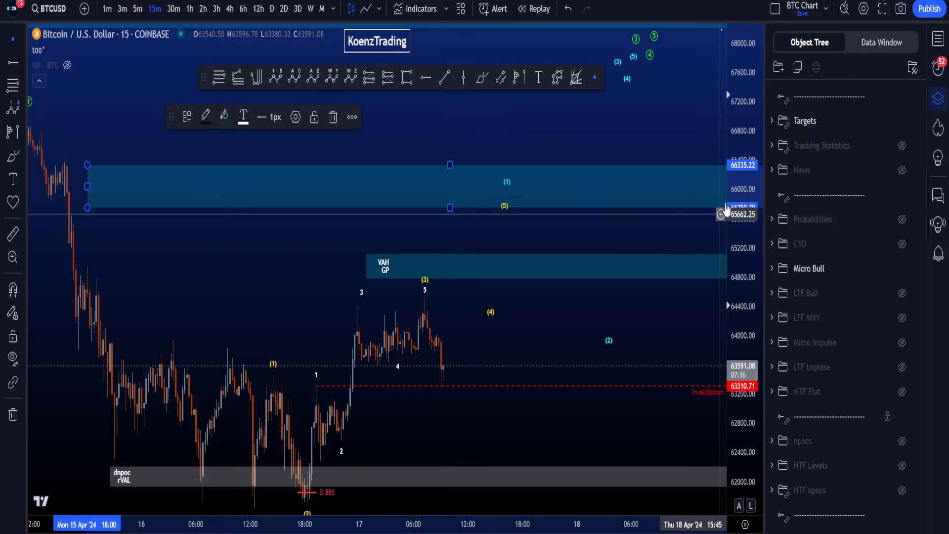
{"action": "left_click", "coordinate": [678, 212]}
{"action": "left_click_drag", "start_coordinate": [636, 227], "coordinate": [637, 166]}
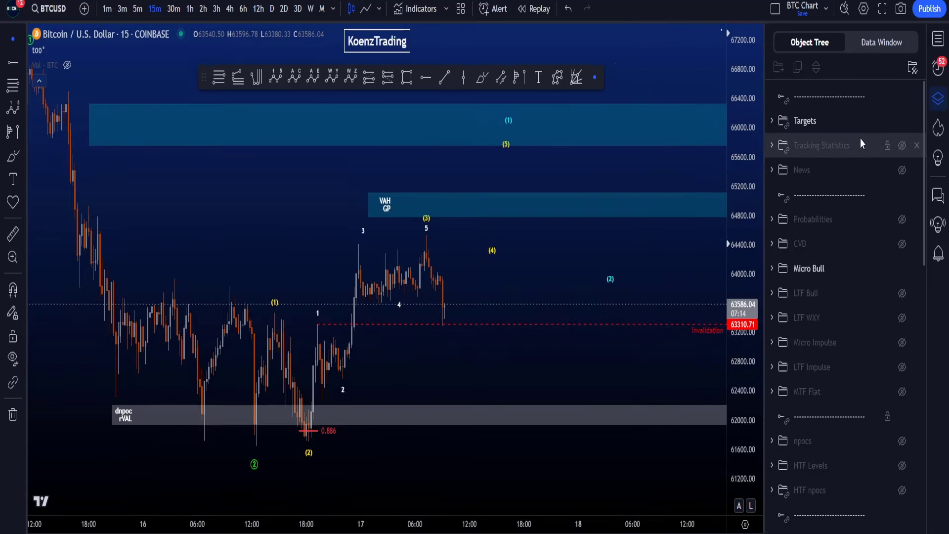
{"action": "left_click", "coordinate": [901, 121]}
Step: Trace a projected path from green wave 2 through (1), (2) and (3), dipping below the invalidation line and rising past cyan (1), and undo it
{"action": "left_click_drag", "start_coordinate": [428, 368], "coordinate": [409, 370]}
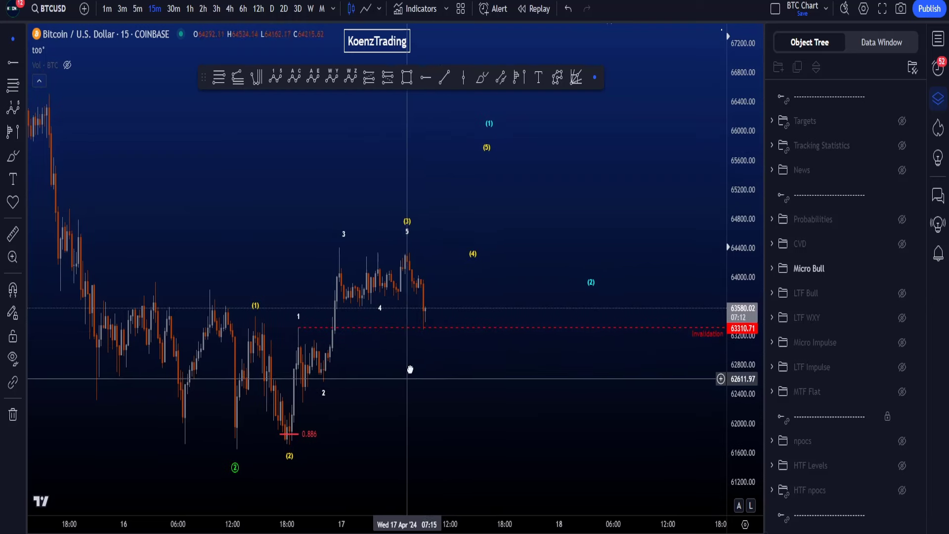
{"action": "left_click", "coordinate": [483, 79]}
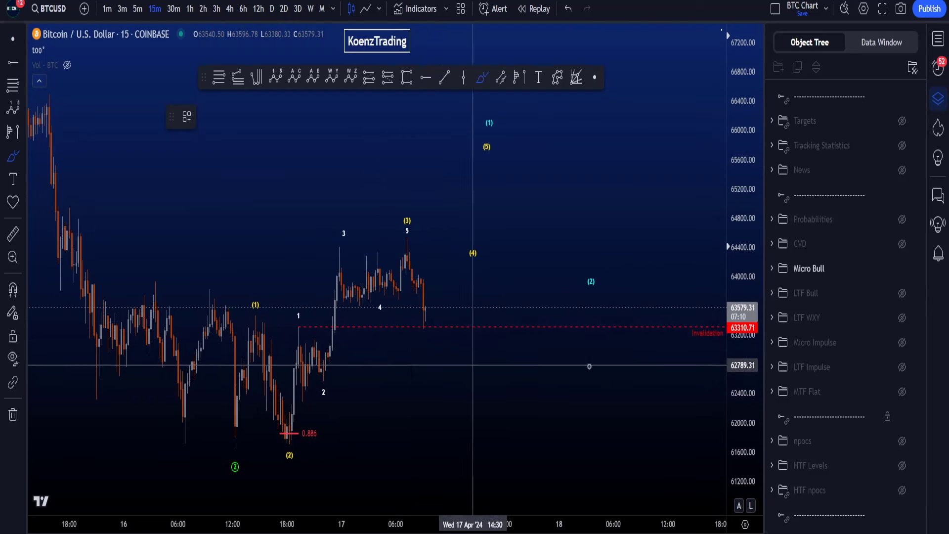
{"action": "left_click_drag", "start_coordinate": [752, 305], "coordinate": [748, 316]}
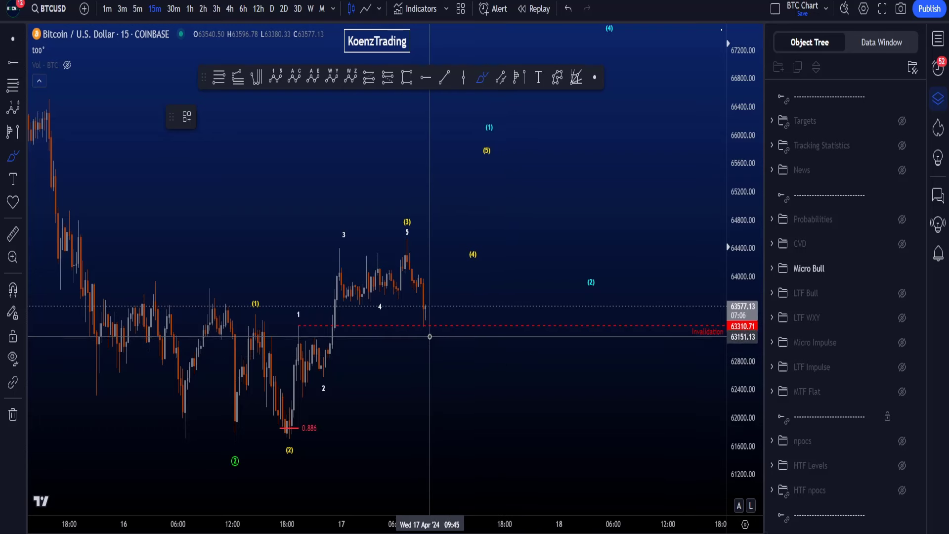
{"action": "mouse_move", "coordinate": [227, 420]}
{"action": "left_mouse_down"}
{"action": "mouse_move", "coordinate": [275, 395]}
{"action": "mouse_move", "coordinate": [368, 257]}
{"action": "mouse_move", "coordinate": [415, 347]}
{"action": "mouse_move", "coordinate": [519, 85]}
{"action": "left_mouse_up"}
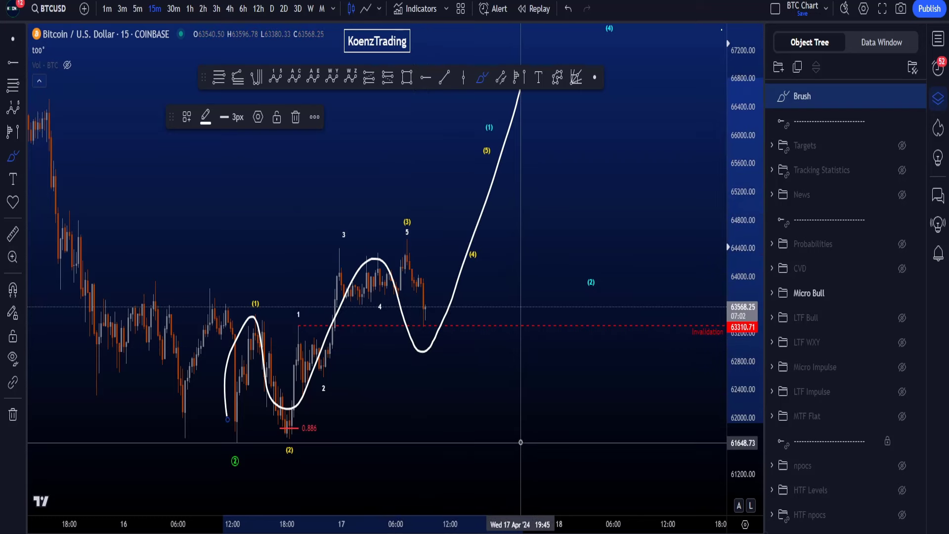
{"action": "key", "text": "ctrl+z"}
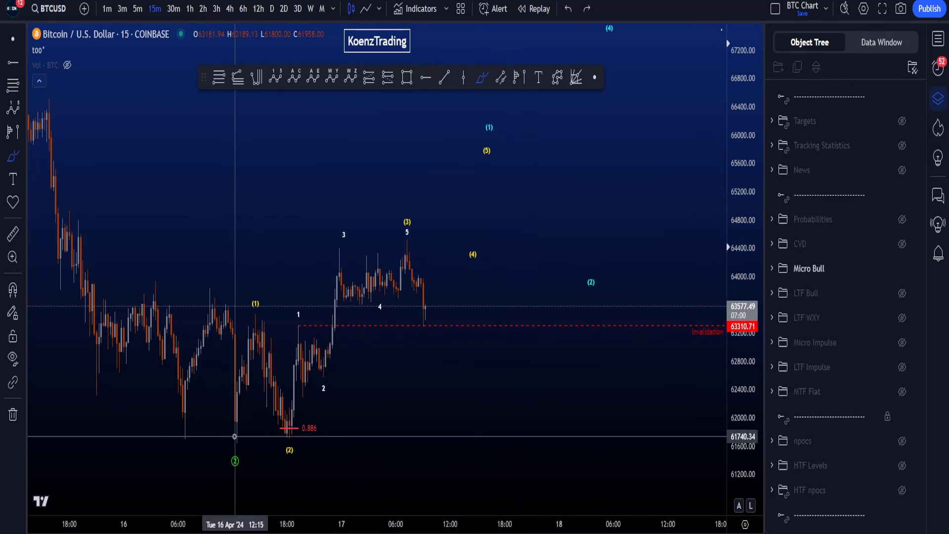
Step: Brush rising channel lines from yellow (1) and (2), and a path up from green wave 2, undoing all the strokes
{"action": "left_click_drag", "start_coordinate": [272, 313], "coordinate": [445, 230]}
{"action": "left_click_drag", "start_coordinate": [318, 440], "coordinate": [508, 233]}
{"action": "key", "text": "ctrl+z"}
{"action": "key", "text": "ctrl+z"}
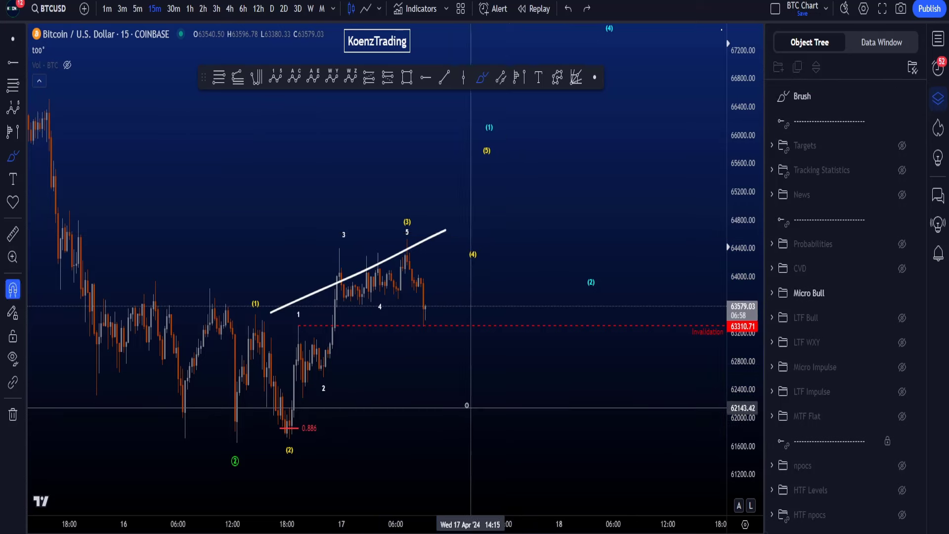
{"action": "mouse_move", "coordinate": [231, 448]}
{"action": "left_mouse_down"}
{"action": "mouse_move", "coordinate": [285, 425]}
{"action": "mouse_move", "coordinate": [378, 269]}
{"action": "mouse_move", "coordinate": [430, 341]}
{"action": "mouse_move", "coordinate": [509, 202]}
{"action": "left_mouse_up"}
{"action": "key", "text": "ctrl+z"}
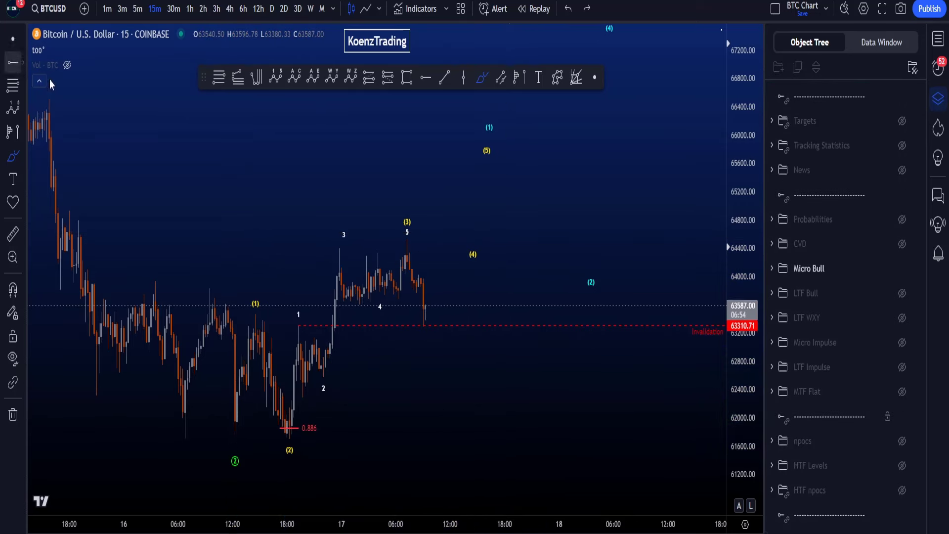
Step: Hide the Micro Bull drawing group, brush a short mark at the latest low and undo the mark
{"action": "left_click_drag", "start_coordinate": [427, 371], "coordinate": [426, 377]}
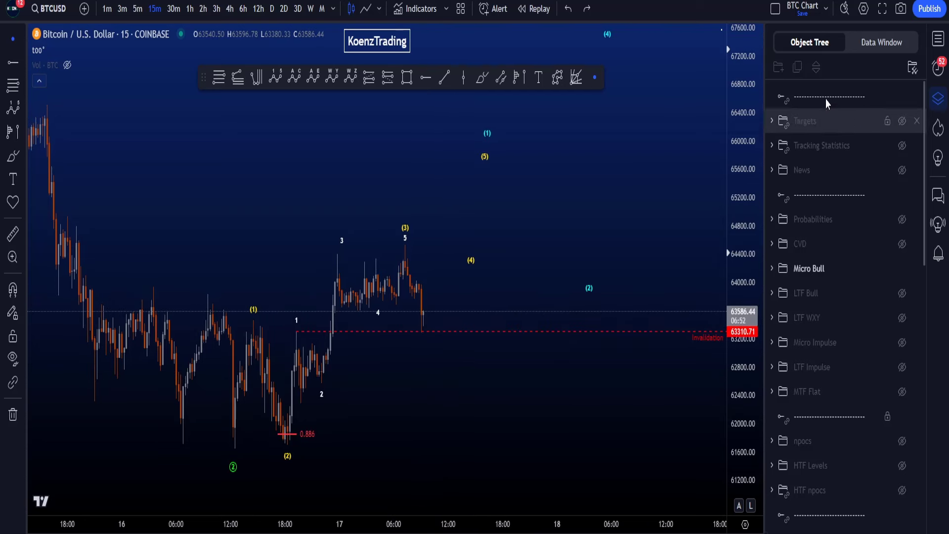
{"action": "left_click", "coordinate": [903, 271]}
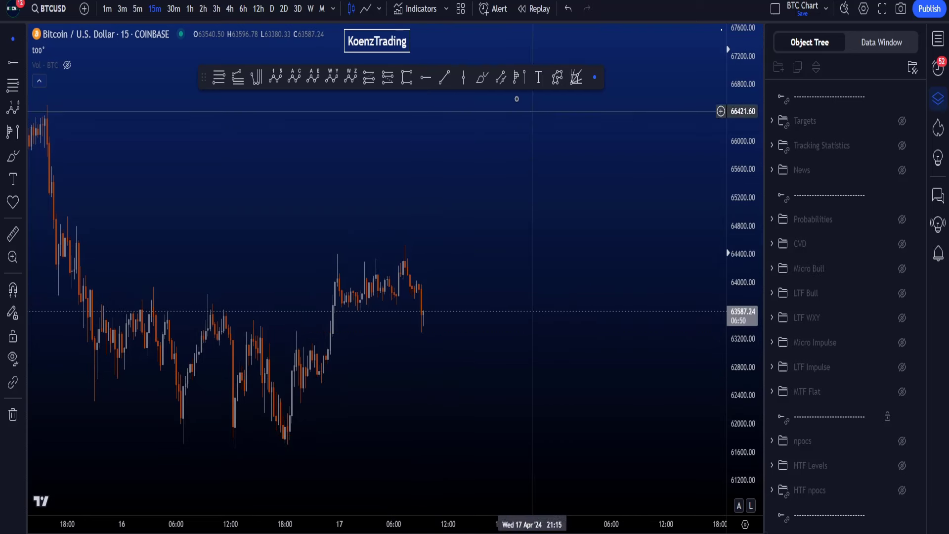
{"action": "left_click", "coordinate": [481, 77]}
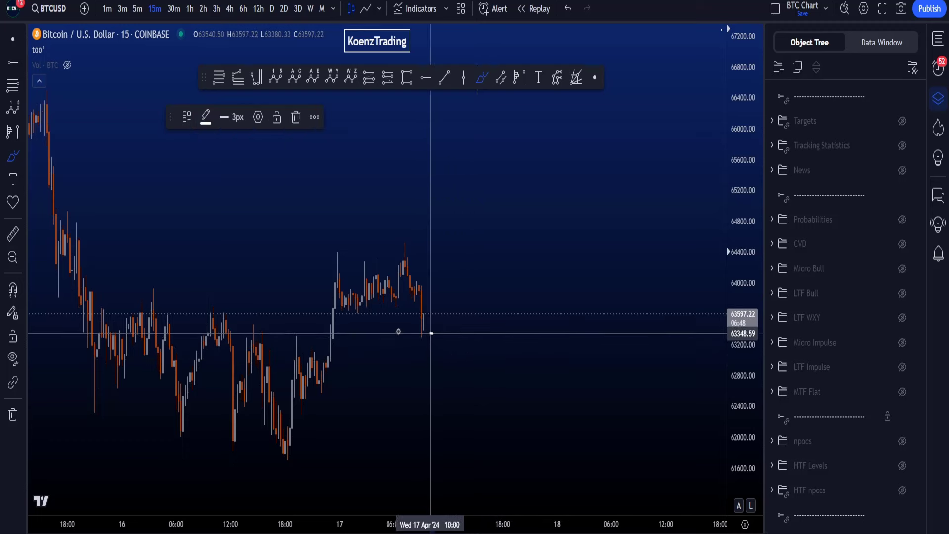
{"action": "mouse_move", "coordinate": [428, 332]}
{"action": "left_mouse_down"}
{"action": "mouse_move", "coordinate": [207, 326]}
{"action": "mouse_move", "coordinate": [435, 339]}
{"action": "left_mouse_up"}
{"action": "key", "text": "ctrl+z"}
Step: Trace a projected path on the bare chart from the 16 April low through the swings to about 66,100, and delete it
{"action": "scroll", "coordinate": [318, 373], "scroll_direction": "up", "scroll_amount": 2}
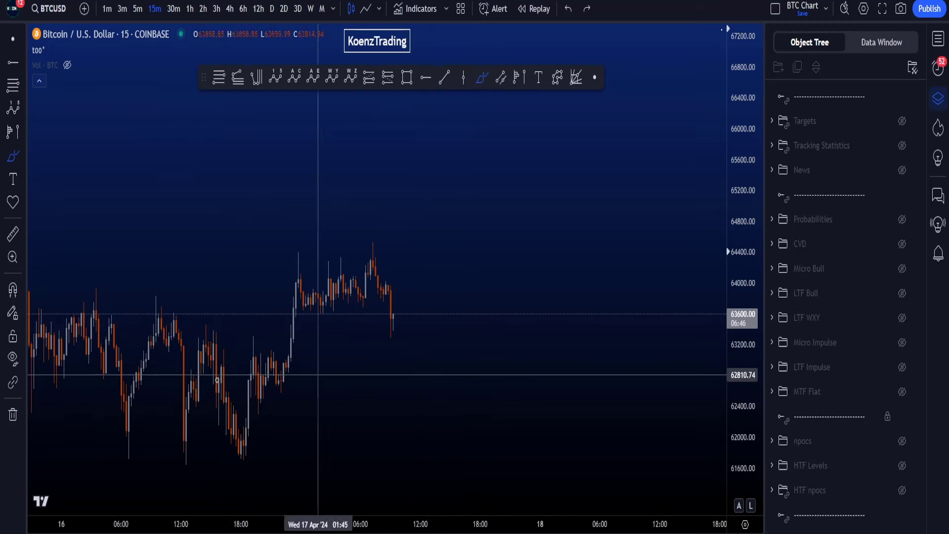
{"action": "left_click_drag", "start_coordinate": [173, 457], "coordinate": [204, 335]}
{"action": "mouse_move", "coordinate": [243, 443]}
{"action": "left_mouse_down"}
{"action": "mouse_move", "coordinate": [349, 274]}
{"action": "mouse_move", "coordinate": [390, 351]}
{"action": "mouse_move", "coordinate": [445, 322]}
{"action": "mouse_move", "coordinate": [525, 120]}
{"action": "left_mouse_up"}
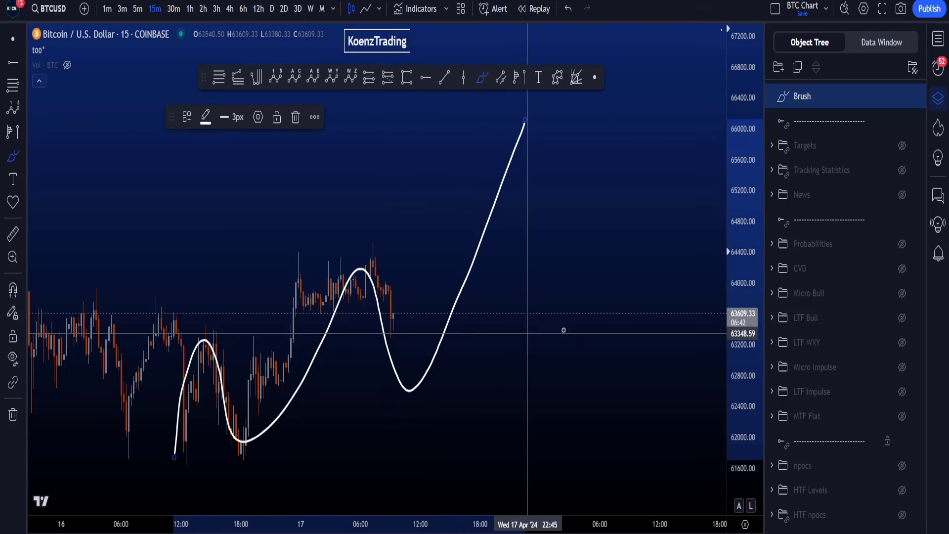
{"action": "key", "text": "Delete"}
Step: Brush two rising channel lines above and below the price move from the 16 April swings, and undo both
{"action": "scroll", "coordinate": [561, 328], "scroll_direction": "down", "scroll_amount": 1}
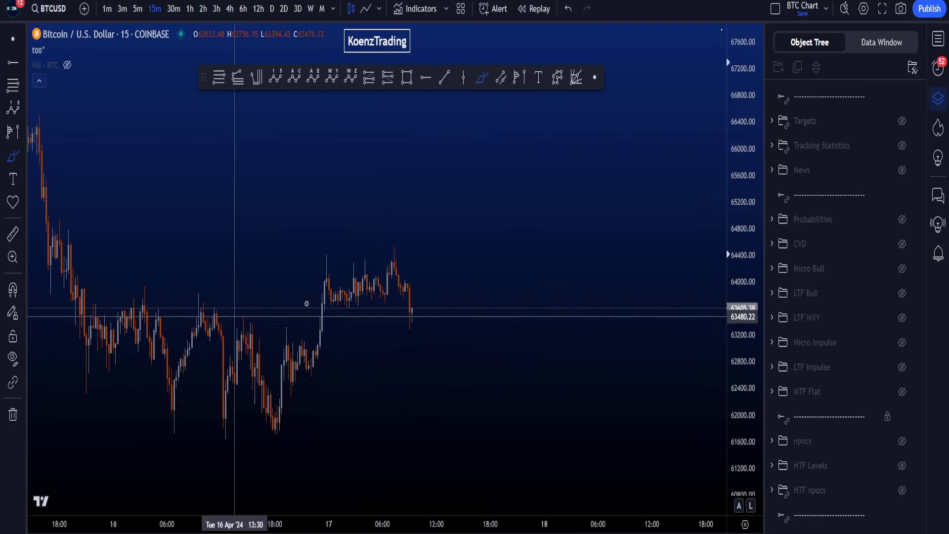
{"action": "left_click_drag", "start_coordinate": [239, 318], "coordinate": [442, 235]}
{"action": "left_click_drag", "start_coordinate": [339, 417], "coordinate": [451, 267]}
{"action": "key", "text": "ctrl+z"}
{"action": "key", "text": "ctrl+z"}
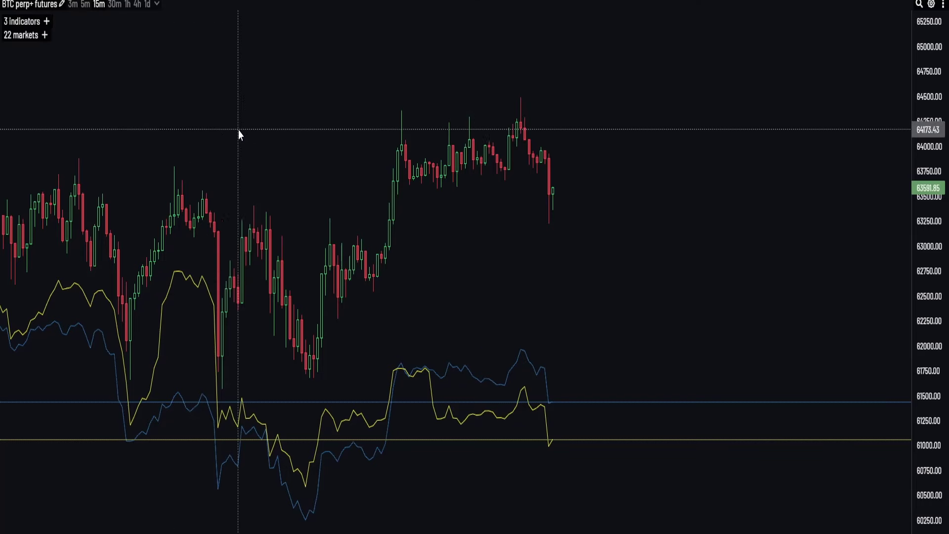
Step: Switch to the 15-minute BTC perp+ futures chart and compare the blue and yellow indicator lines with the price swings around the latest high
{"action": "left_click_drag", "start_coordinate": [239, 129], "coordinate": [198, 120]}
{"action": "scroll", "coordinate": [385, 304], "scroll_direction": "up", "scroll_amount": 2}
{"action": "left_click_drag", "start_coordinate": [398, 288], "coordinate": [354, 309]}
{"action": "scroll", "coordinate": [433, 245], "scroll_direction": "down", "scroll_amount": 1}
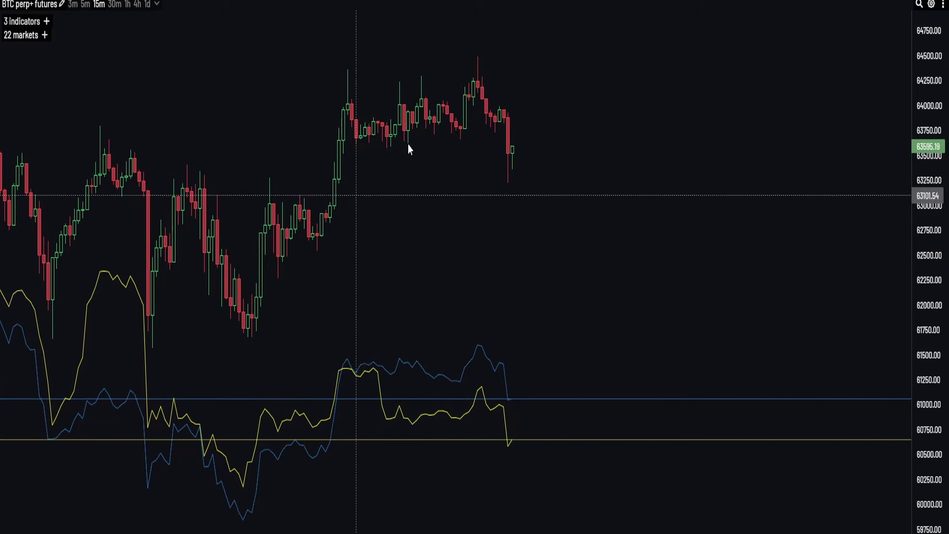
{"action": "scroll", "coordinate": [341, 207], "scroll_direction": "up", "scroll_amount": 5}
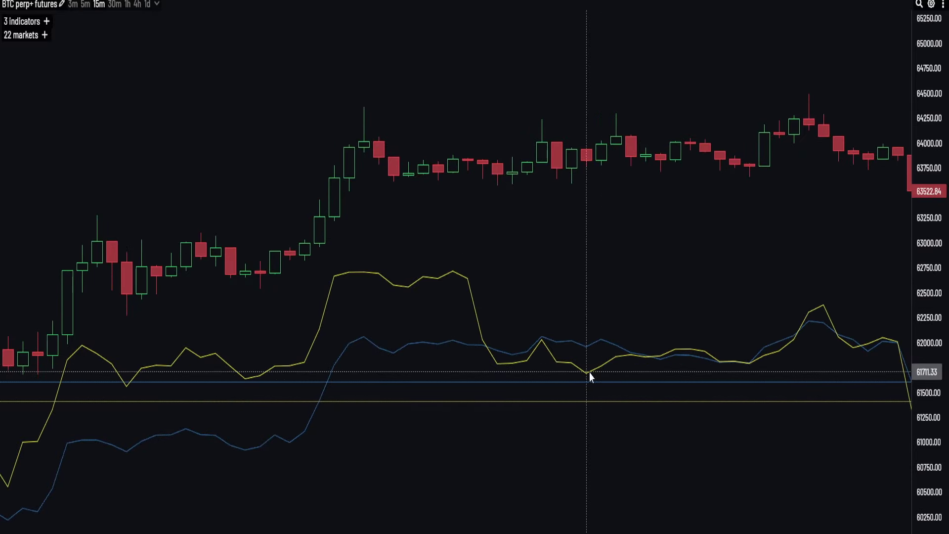
{"action": "scroll", "coordinate": [645, 430], "scroll_direction": "down", "scroll_amount": 3}
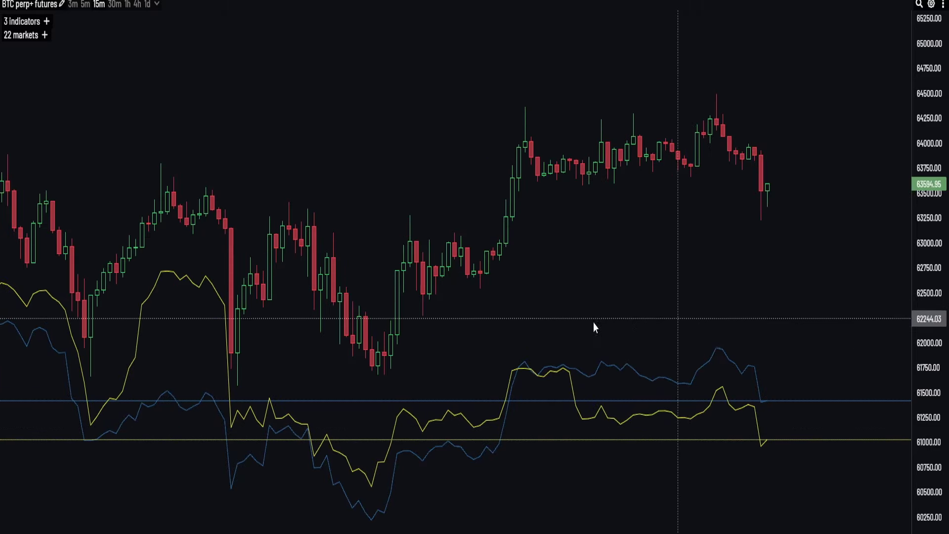
{"action": "left_click_drag", "start_coordinate": [593, 322], "coordinate": [465, 315]}
{"action": "scroll", "coordinate": [464, 315], "scroll_direction": "up", "scroll_amount": 2}
{"action": "left_click_drag", "start_coordinate": [574, 341], "coordinate": [526, 320]}
{"action": "scroll", "coordinate": [512, 327], "scroll_direction": "down", "scroll_amount": 1}
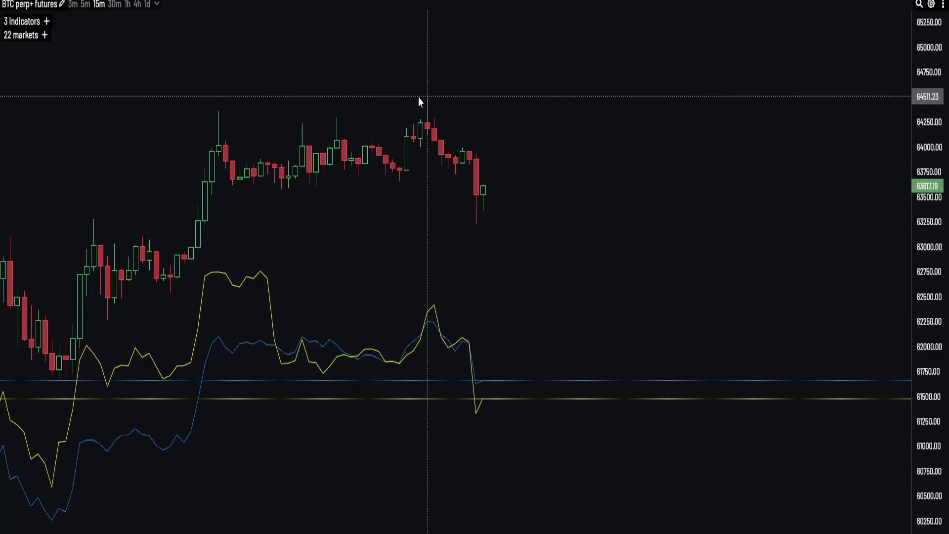
Step: Return to the 4-hour BTCUSD chart and show the Probabilities drawing group
{"action": "scroll", "coordinate": [428, 355], "scroll_direction": "down", "scroll_amount": 1}
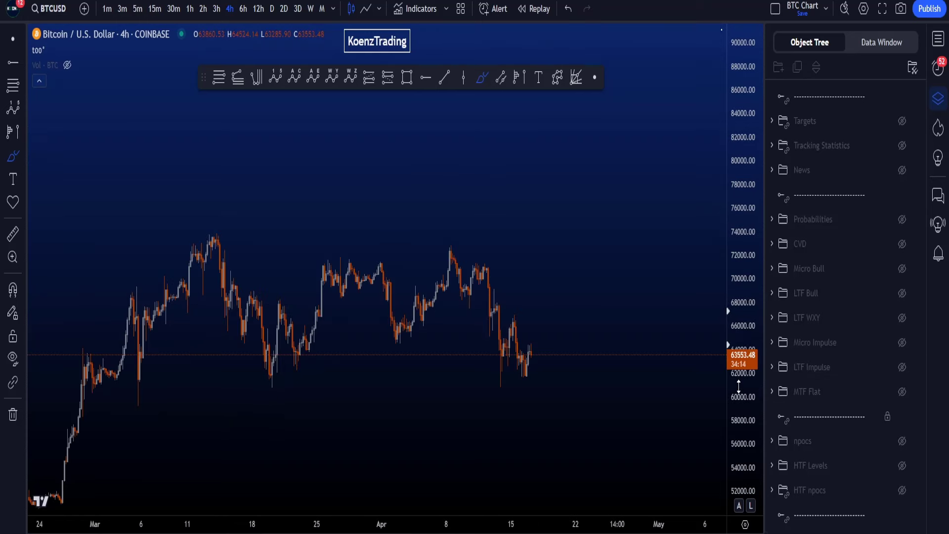
{"action": "left_click", "coordinate": [902, 219]}
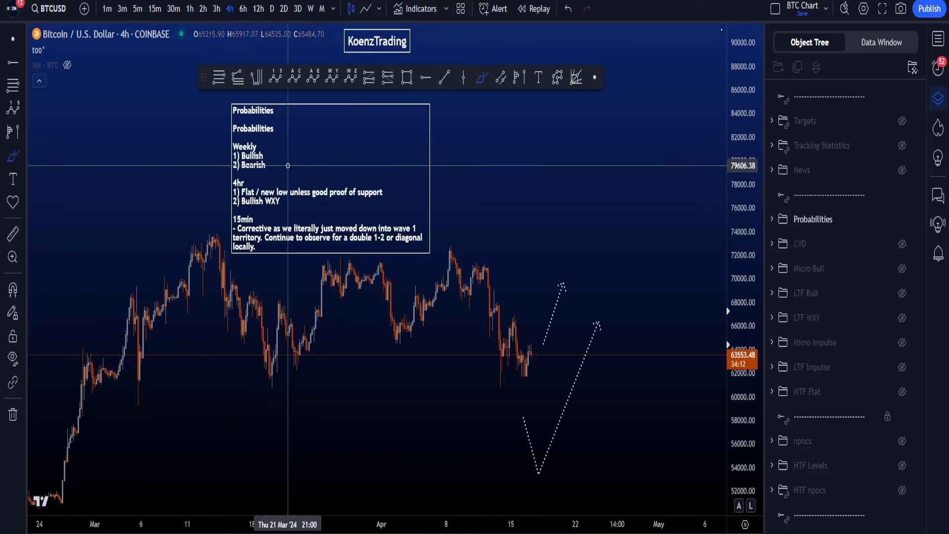
Step: Brush two marks around the Weekly Bullish and Bearish entries in the Probabilities note, undoing each one
{"action": "left_click_drag", "start_coordinate": [277, 147], "coordinate": [244, 181]}
{"action": "key", "text": "ctrl+z"}
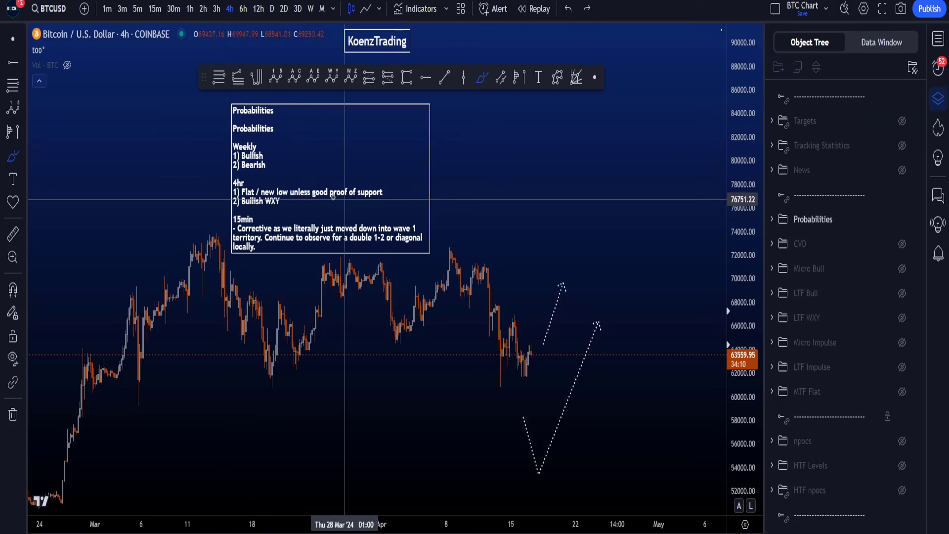
{"action": "left_click_drag", "start_coordinate": [269, 166], "coordinate": [283, 155]}
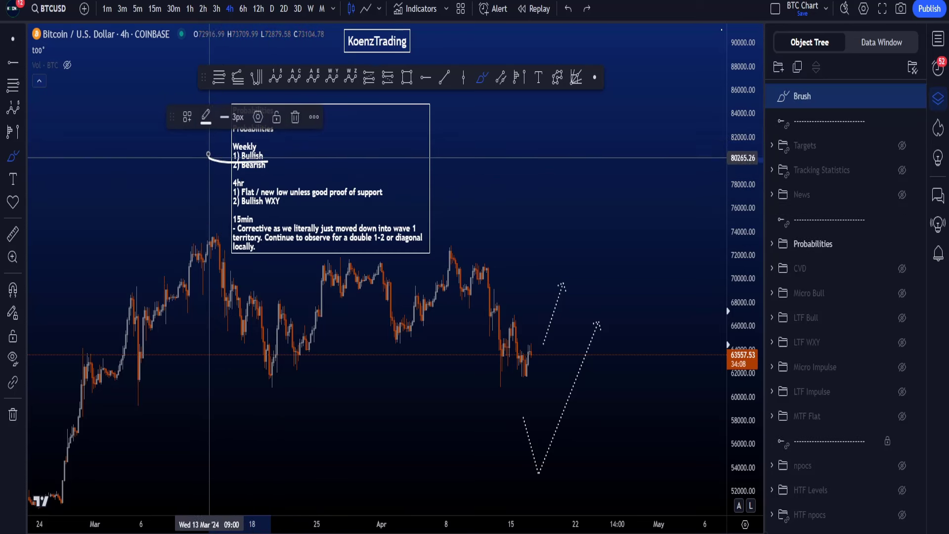
{"action": "key", "text": "ctrl+z"}
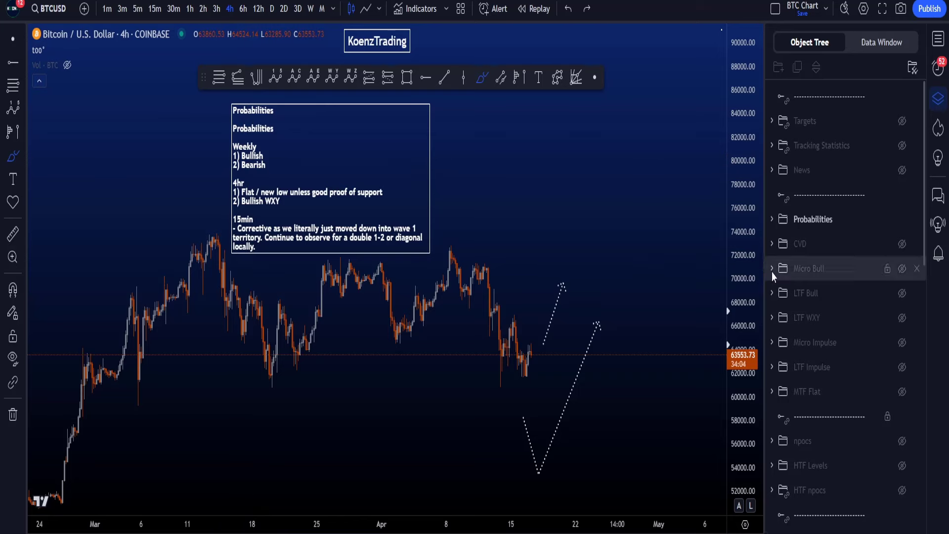
Step: Brush a large frame around the whole price chart and a mark around the Weekly Bearish entry, undoing both
{"action": "mouse_move", "coordinate": [643, 495]}
{"action": "left_mouse_down"}
{"action": "mouse_move", "coordinate": [89, 329]}
{"action": "mouse_move", "coordinate": [647, 259]}
{"action": "left_mouse_up"}
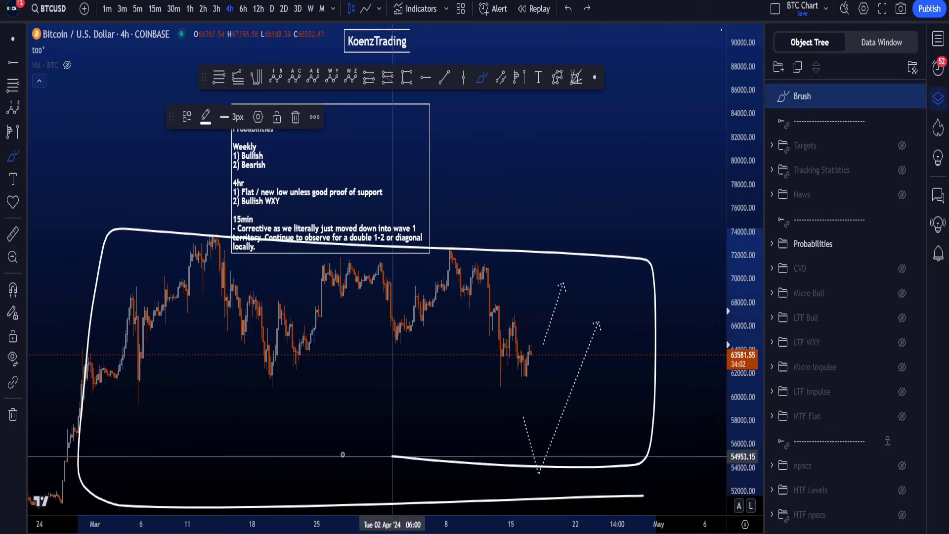
{"action": "key", "text": "ctrl+z"}
{"action": "left_click_drag", "start_coordinate": [230, 171], "coordinate": [239, 165]}
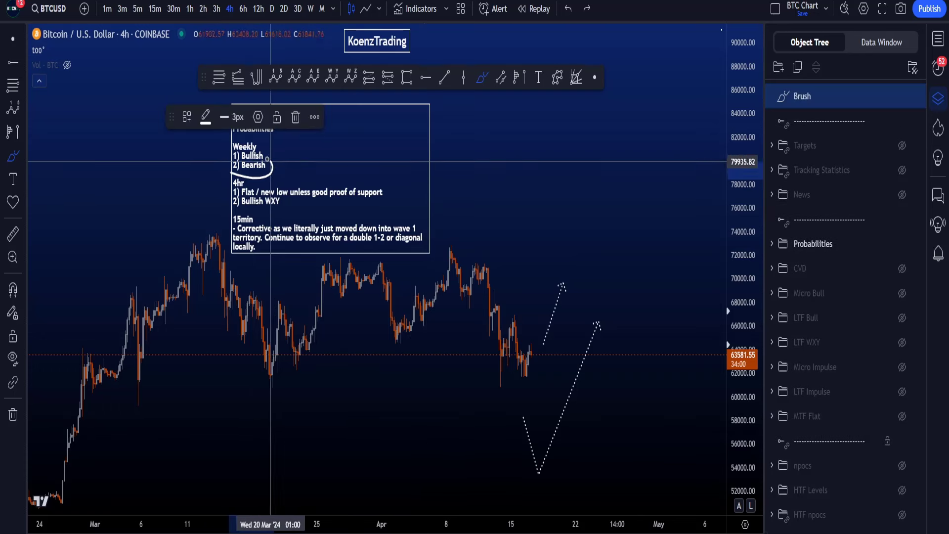
{"action": "key", "text": "ctrl+z"}
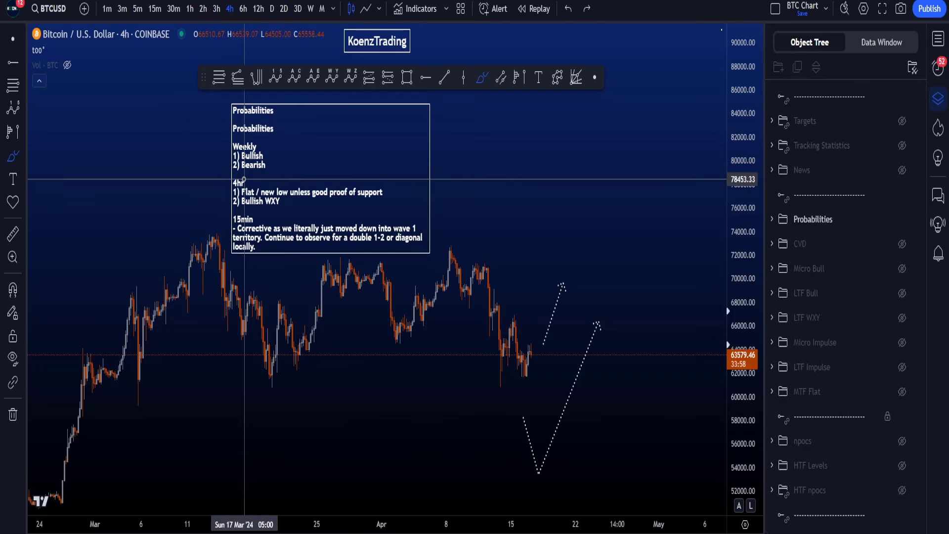
Step: Circle the 4hr heading and frame the price range from about 8 March between 58,000 and 74,000, undoing both strokes
{"action": "mouse_move", "coordinate": [248, 177]}
{"action": "left_mouse_down"}
{"action": "mouse_move", "coordinate": [225, 203]}
{"action": "mouse_move", "coordinate": [326, 169]}
{"action": "mouse_move", "coordinate": [223, 188]}
{"action": "left_mouse_up"}
{"action": "key", "text": "ctrl+z"}
{"action": "mouse_move", "coordinate": [175, 231]}
{"action": "left_mouse_down"}
{"action": "mouse_move", "coordinate": [552, 248]}
{"action": "mouse_move", "coordinate": [190, 393]}
{"action": "left_mouse_up"}
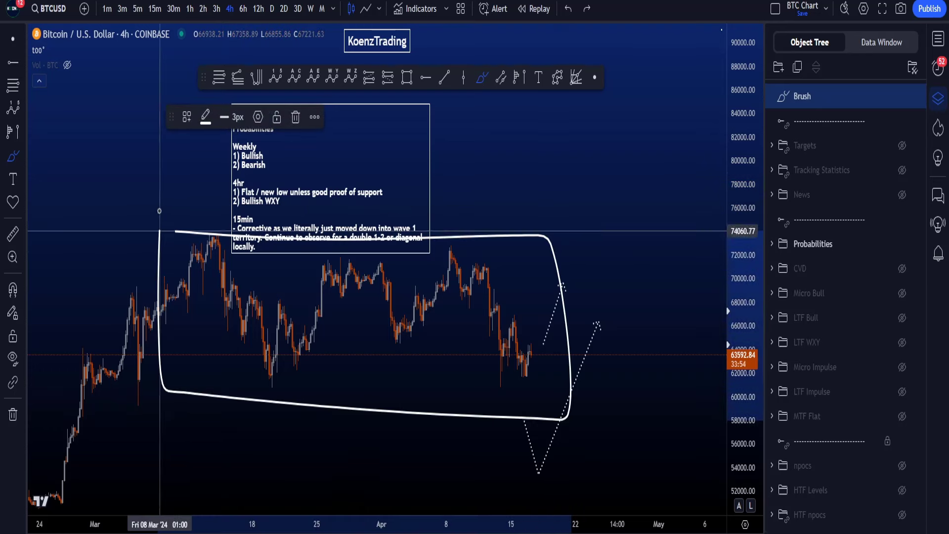
{"action": "key", "text": "ctrl+z"}
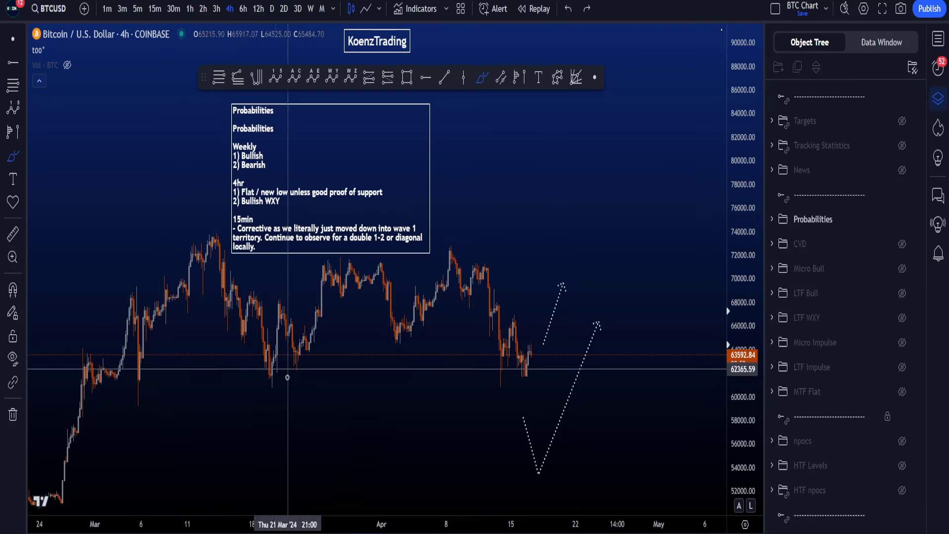
Step: Brush a stroke from the 20 March low to mid-April, a circle around the latest candles and a short mark there, undoing each
{"action": "mouse_move", "coordinate": [264, 386]}
{"action": "left_mouse_down"}
{"action": "mouse_move", "coordinate": [524, 376]}
{"action": "mouse_move", "coordinate": [520, 327]}
{"action": "left_mouse_up"}
{"action": "key", "text": "ctrl+z"}
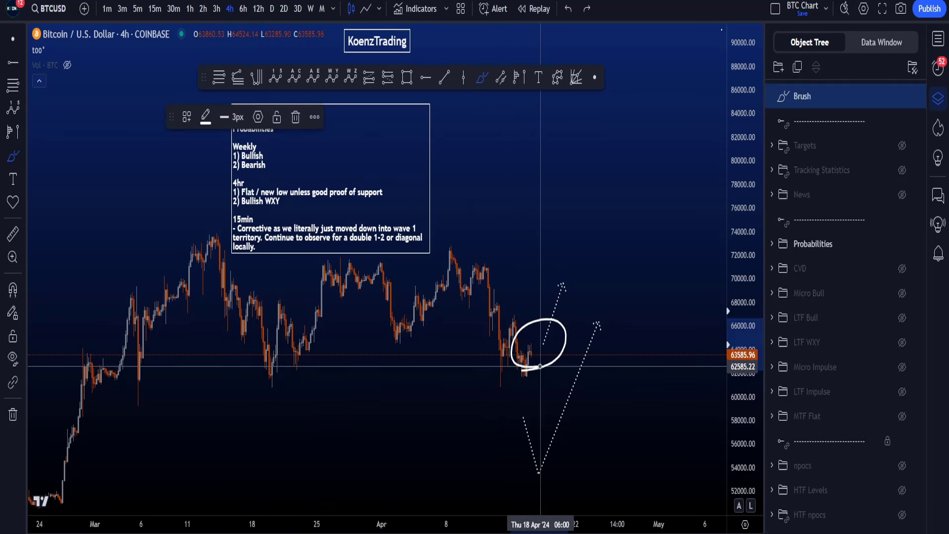
{"action": "key", "text": "ctrl+z"}
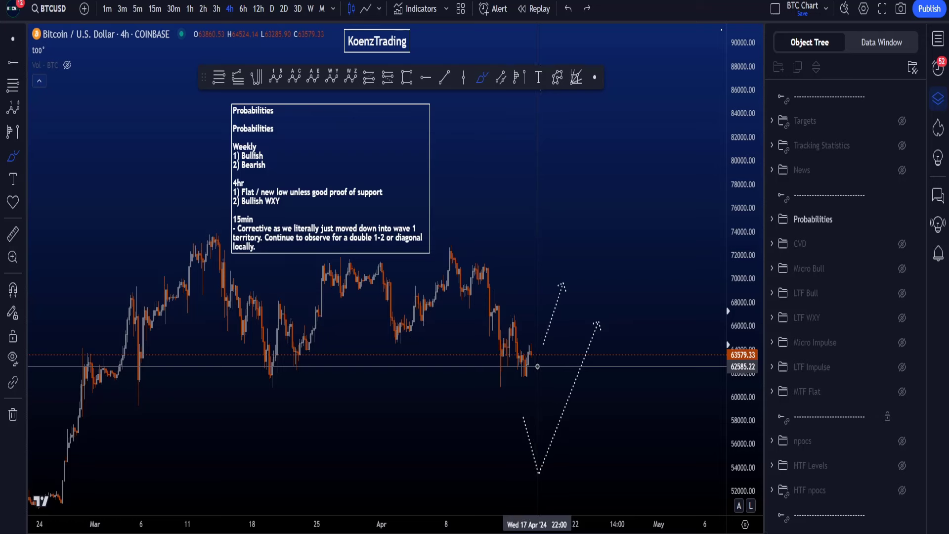
{"action": "mouse_move", "coordinate": [527, 371]}
{"action": "left_mouse_down"}
{"action": "mouse_move", "coordinate": [549, 341]}
{"action": "mouse_move", "coordinate": [514, 348]}
{"action": "mouse_move", "coordinate": [530, 373]}
{"action": "left_mouse_up"}
{"action": "key", "text": "ctrl+z"}
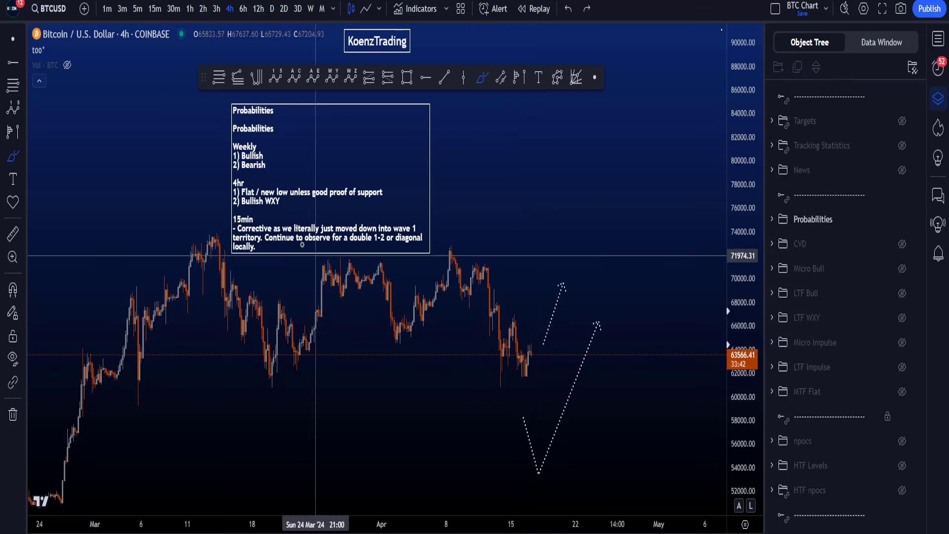
Step: Circle the Bullish WXY entry and the two dotted projection arrows beside the latest price, and undo all the strokes
{"action": "left_click_drag", "start_coordinate": [241, 214], "coordinate": [294, 200]}
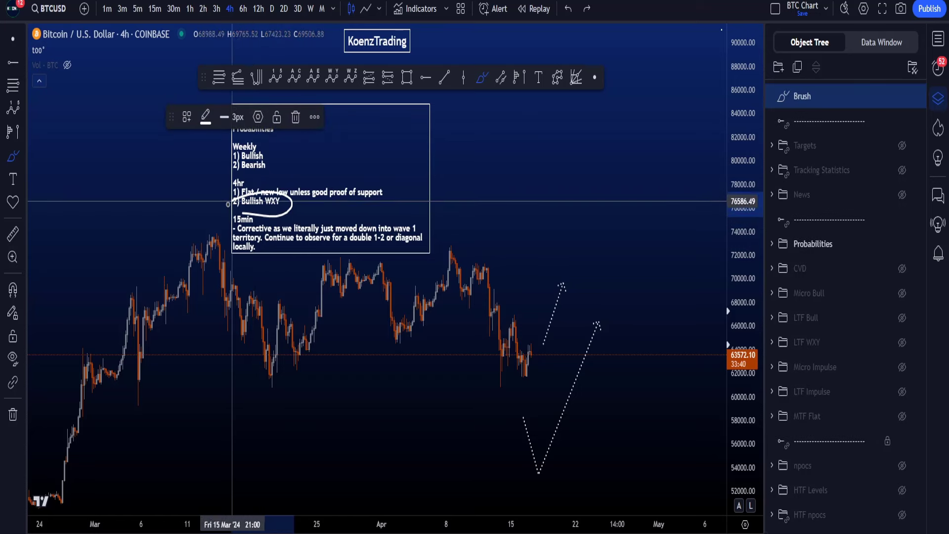
{"action": "key", "text": "ctrl+z"}
{"action": "mouse_move", "coordinate": [500, 370]}
{"action": "left_mouse_down"}
{"action": "mouse_move", "coordinate": [555, 314]}
{"action": "mouse_move", "coordinate": [562, 280]}
{"action": "mouse_move", "coordinate": [547, 361]}
{"action": "mouse_move", "coordinate": [556, 346]}
{"action": "left_mouse_up"}
{"action": "key", "text": "ctrl+z"}
{"action": "mouse_move", "coordinate": [492, 425]}
{"action": "left_mouse_down"}
{"action": "mouse_move", "coordinate": [526, 499]}
{"action": "mouse_move", "coordinate": [547, 319]}
{"action": "left_mouse_up"}
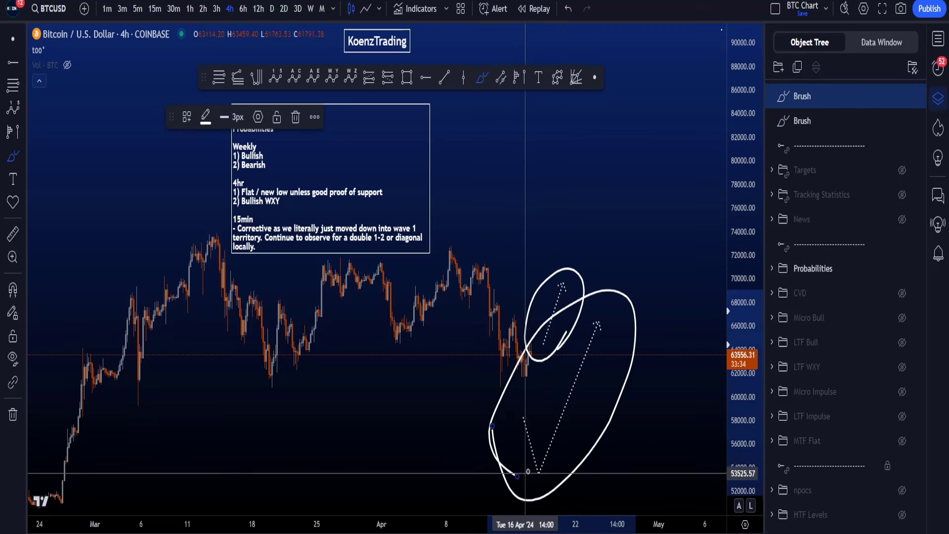
{"action": "key", "text": "ctrl+z"}
{"action": "key", "text": "ctrl+z"}
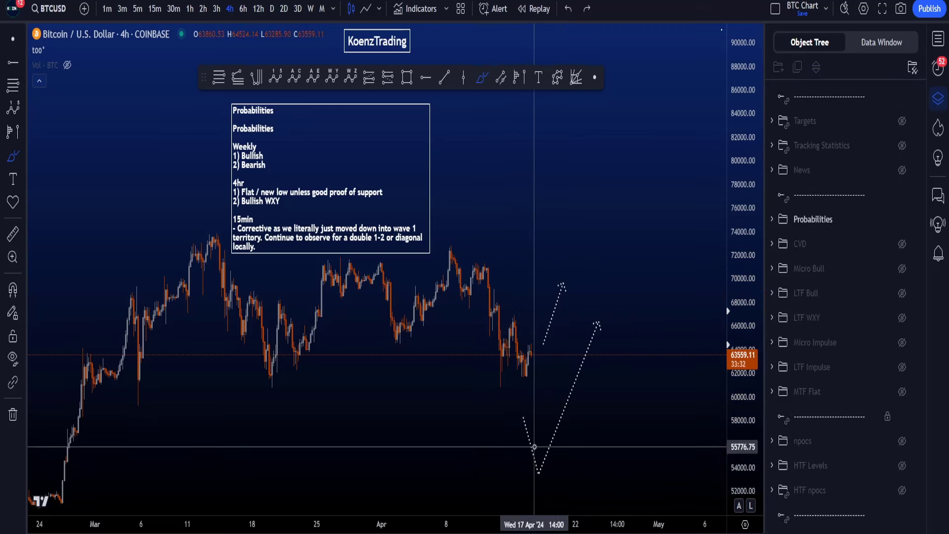
Step: Circle the 15min heading and brush over the latest swings, including a rising path to about 67,500, undoing each stroke
{"action": "mouse_move", "coordinate": [252, 209]}
{"action": "left_mouse_down"}
{"action": "mouse_move", "coordinate": [233, 261]}
{"action": "mouse_move", "coordinate": [255, 203]}
{"action": "left_mouse_up"}
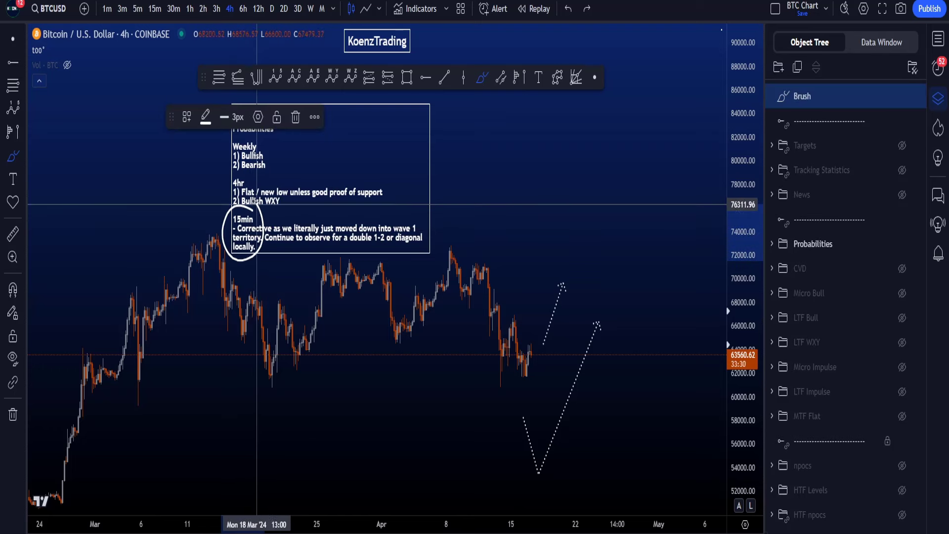
{"action": "key", "text": "ctrl+z"}
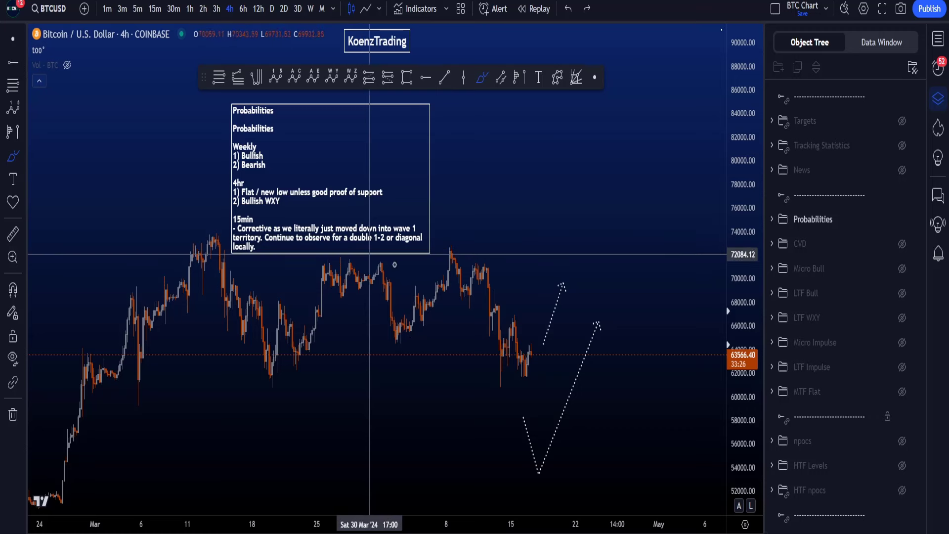
{"action": "left_click_drag", "start_coordinate": [527, 342], "coordinate": [537, 368]}
{"action": "key", "text": "ctrl+z"}
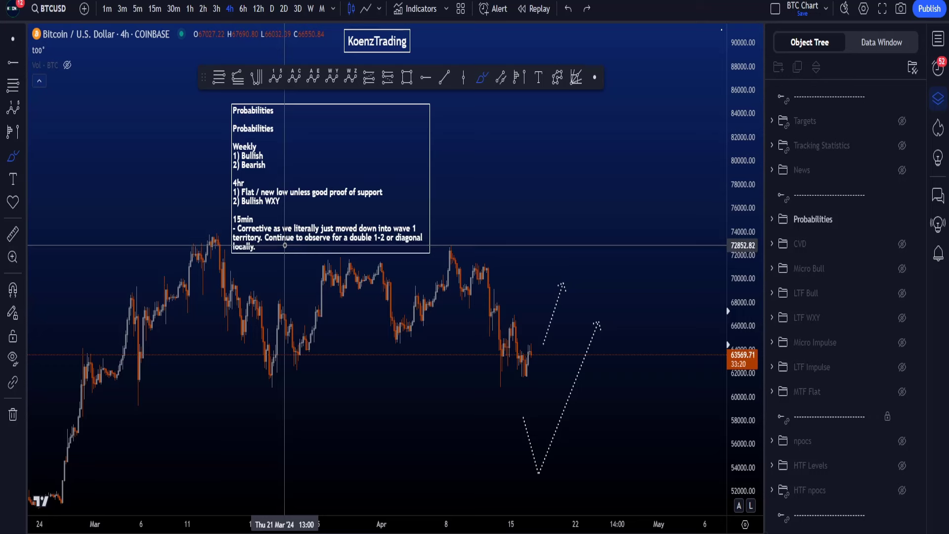
{"action": "left_click_drag", "start_coordinate": [521, 374], "coordinate": [551, 308]}
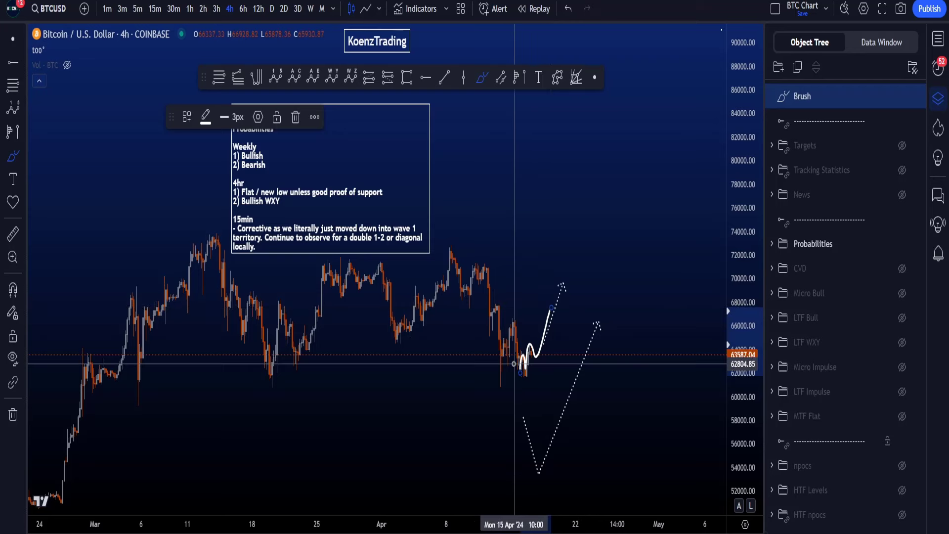
{"action": "key", "text": "ctrl+z"}
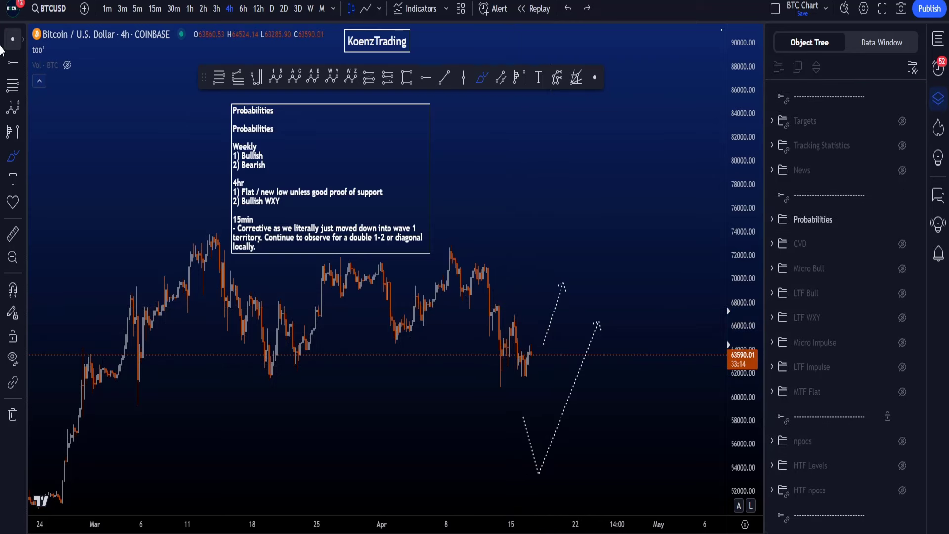